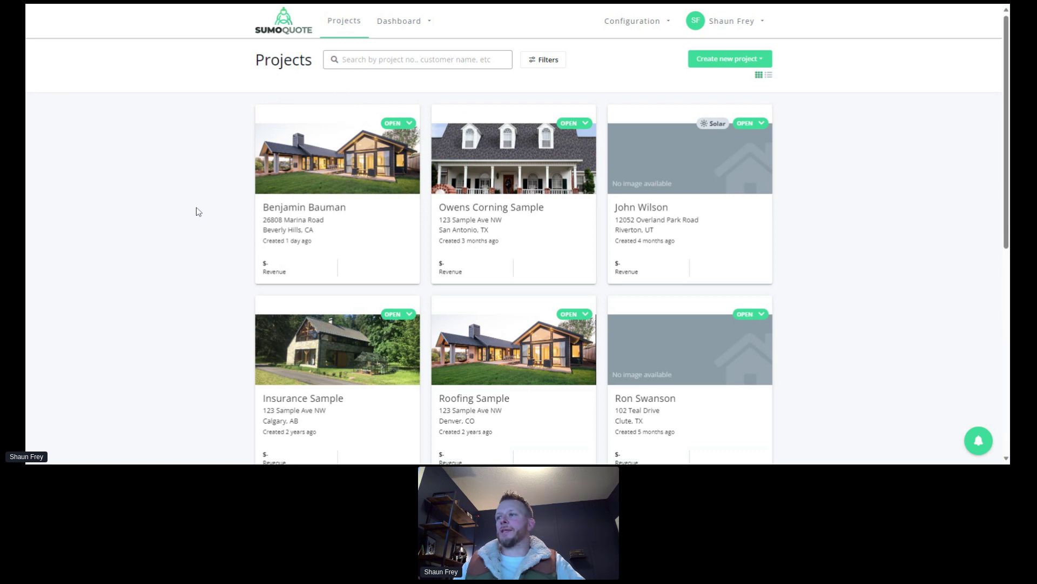
Step: Open the newest project's property measurements and check the measurement file upload dialog, closing it without uploading
click(348, 233)
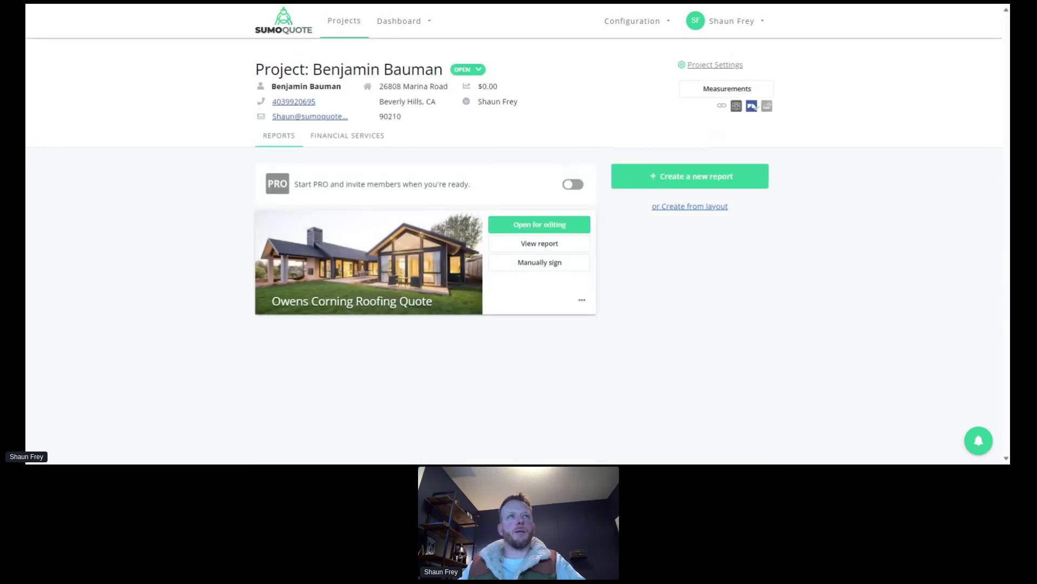
click(701, 89)
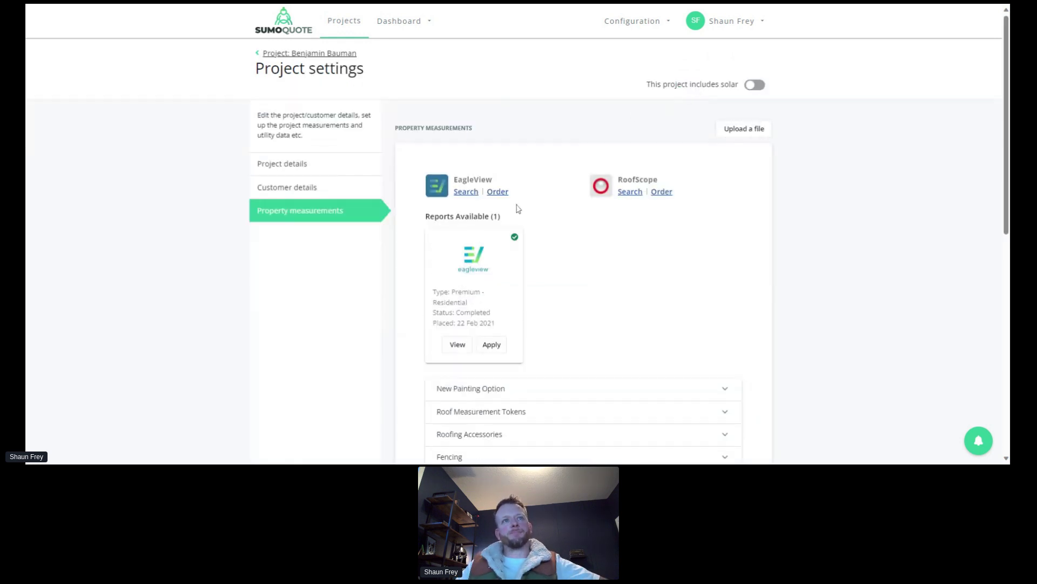
scroll(471, 173, down, 3)
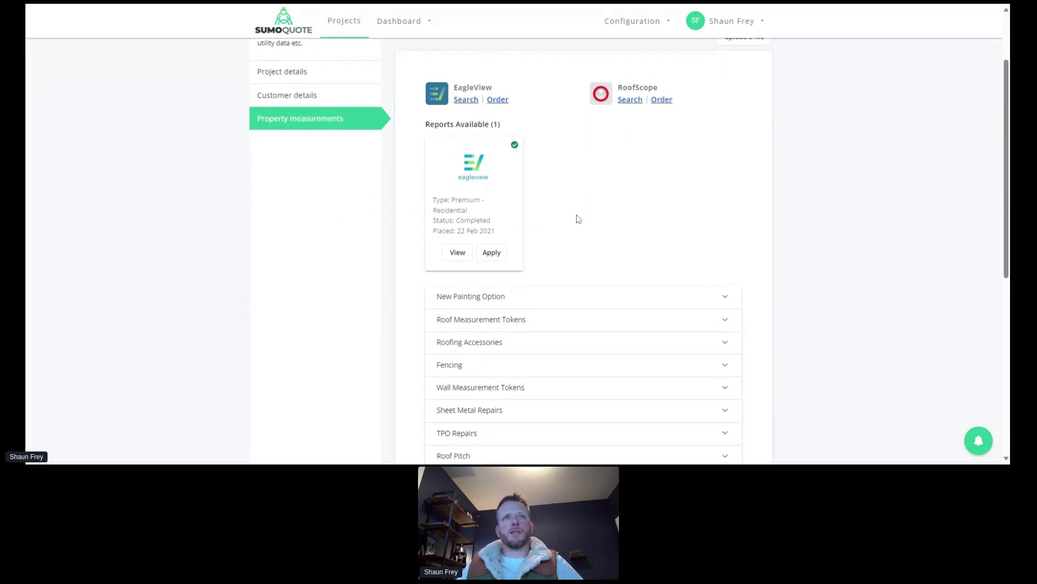
scroll(629, 162, up, 1)
scroll(628, 161, up, 1)
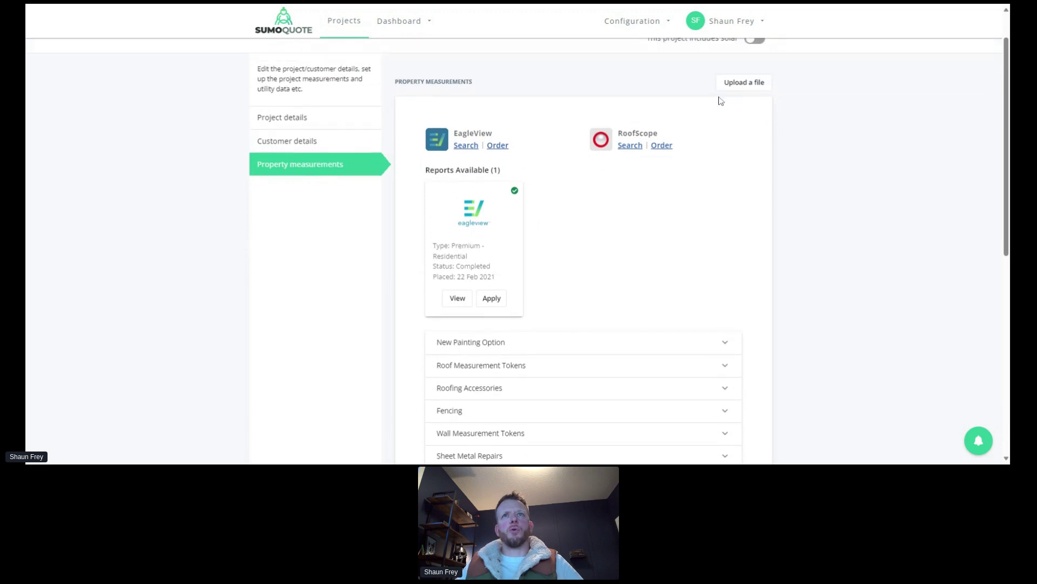
click(744, 82)
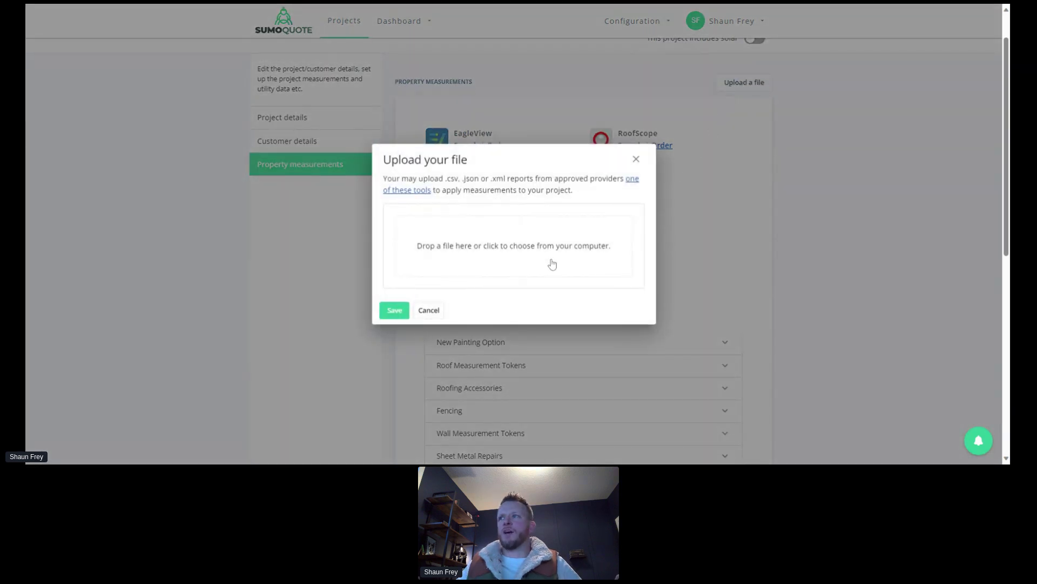
click(636, 159)
Step: Expand Roof Measurement Tokens and examine the project's roof area, pitch, eave, ridge, hip, waste and accessory measurements
scroll(581, 271, down, 2)
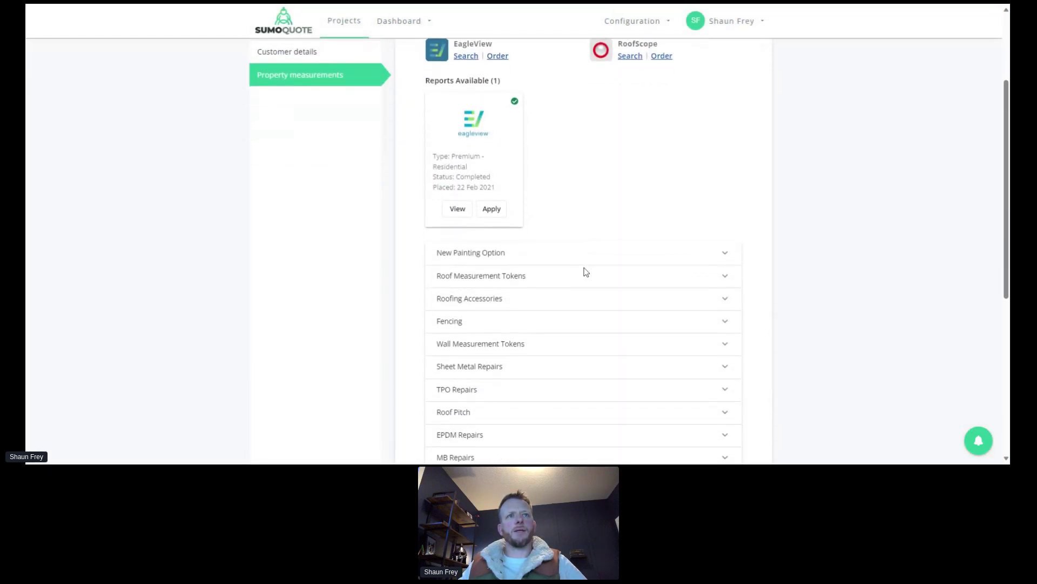
click(521, 274)
scroll(659, 275, down, 3)
click(670, 181)
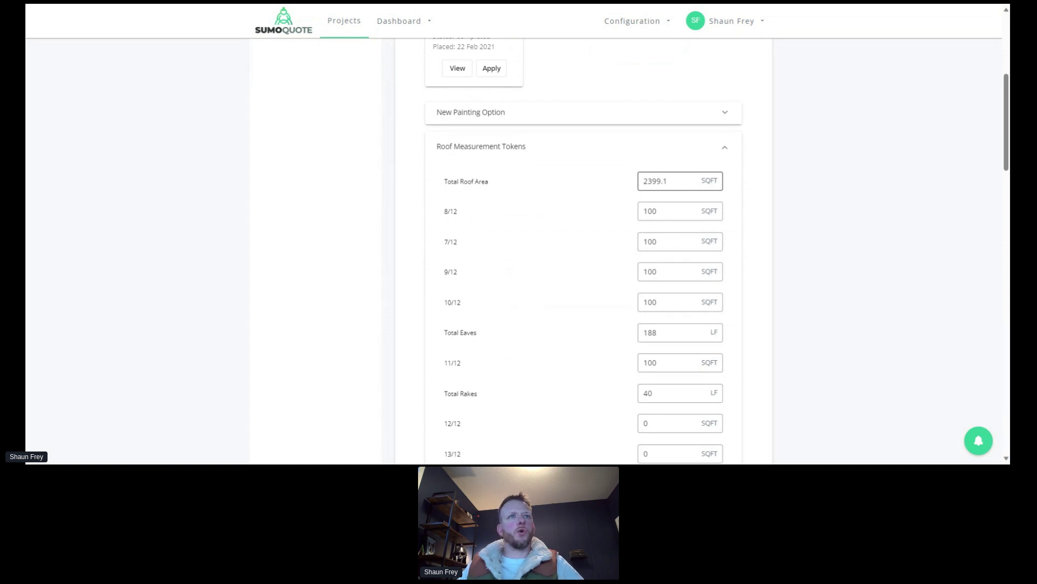
scroll(665, 199, down, 4)
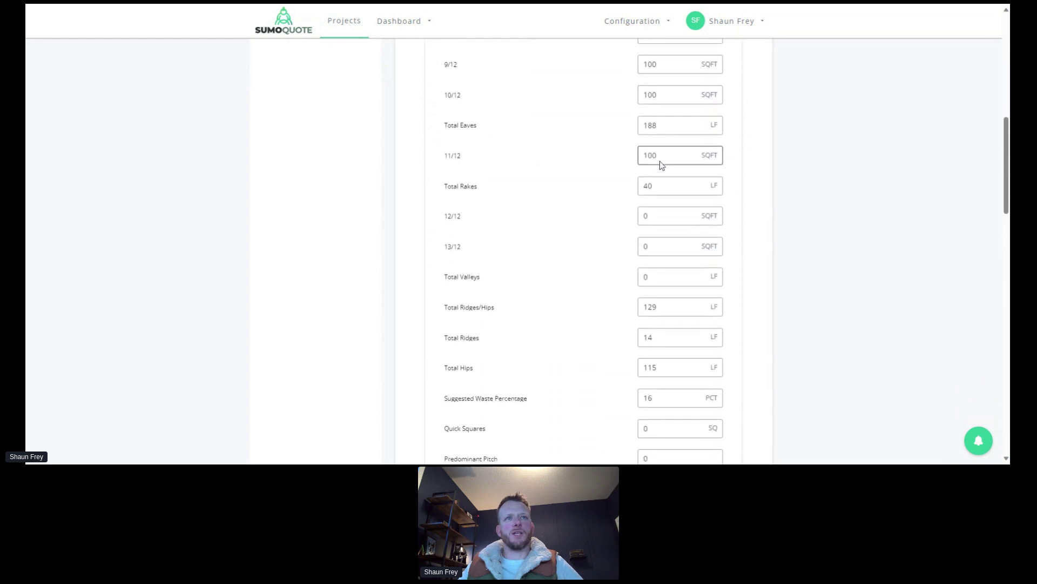
scroll(660, 231, down, 1)
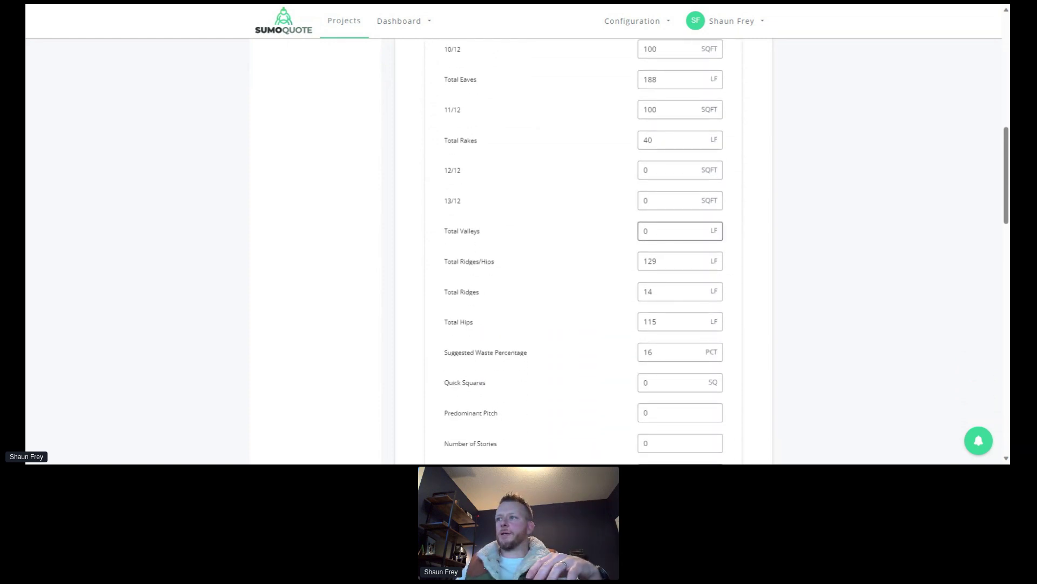
scroll(660, 231, down, 1)
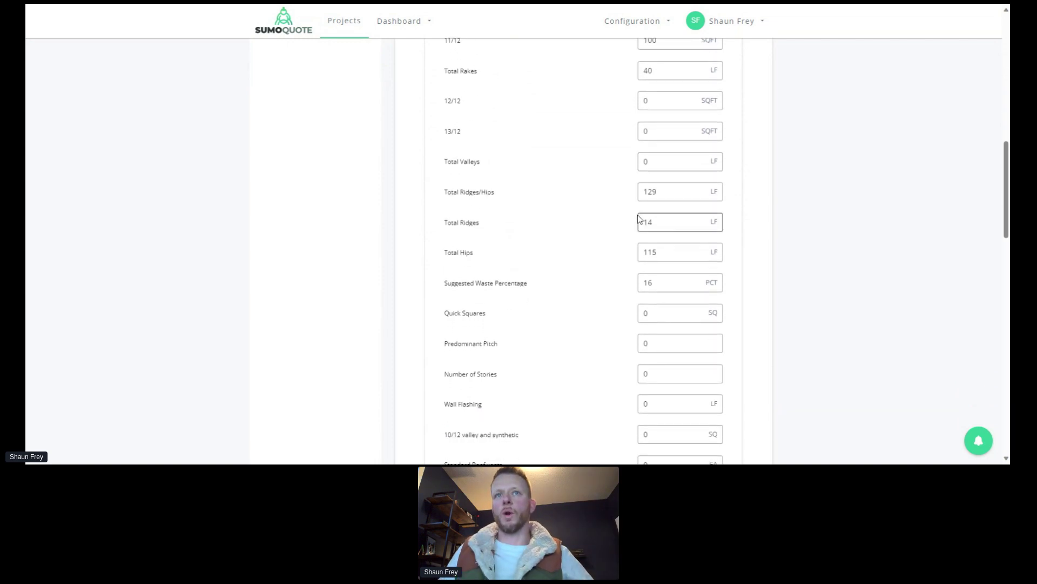
scroll(696, 221, down, 2)
scroll(696, 221, down, 1)
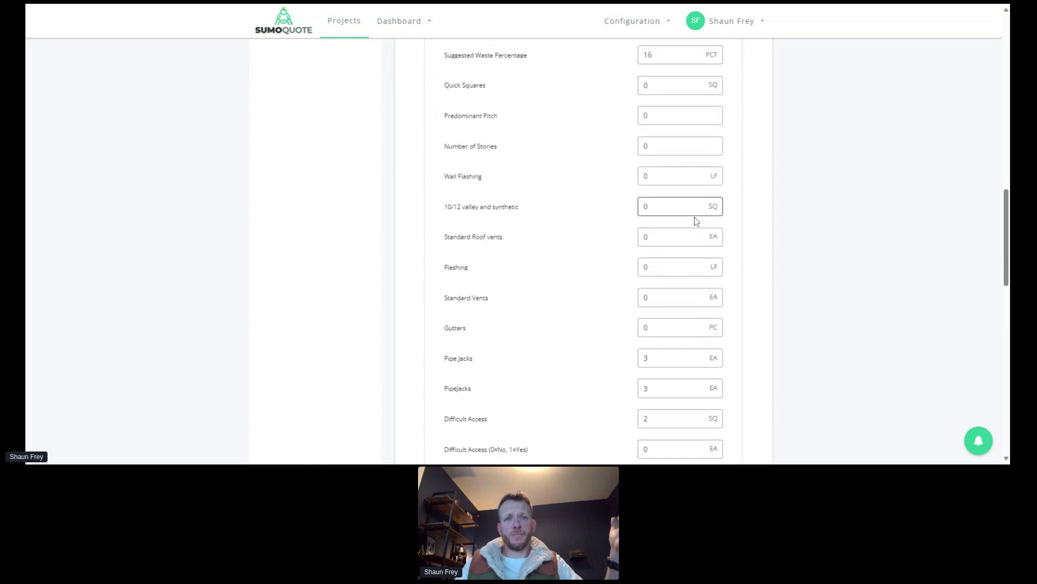
scroll(586, 162, down, 1)
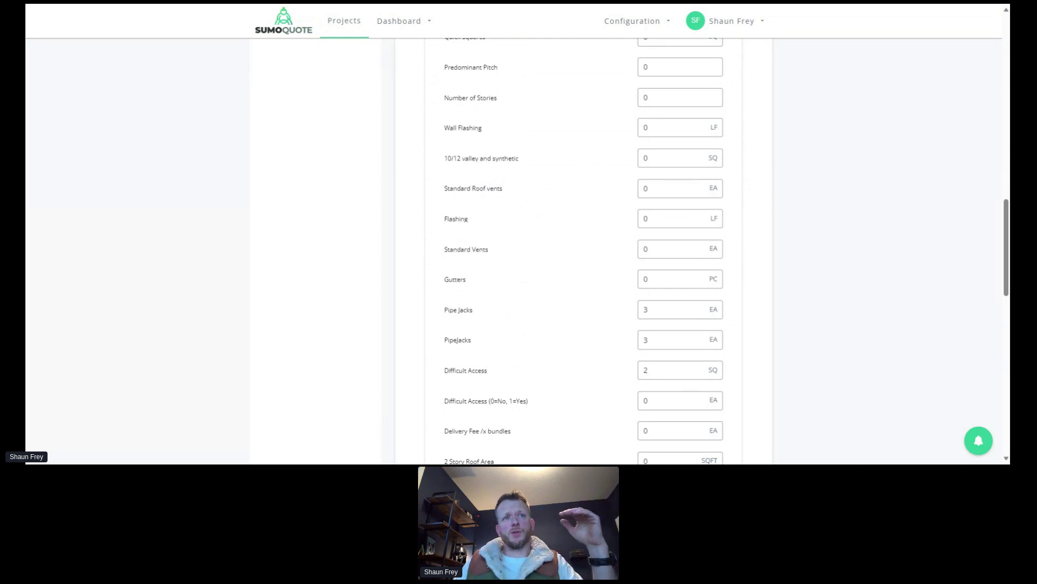
scroll(487, 316, down, 5)
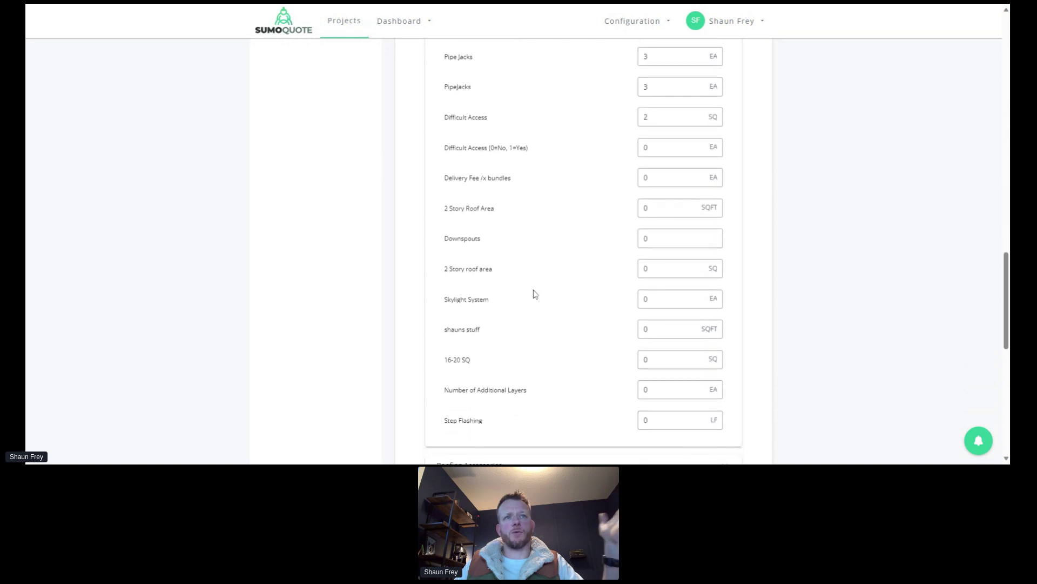
scroll(531, 292, up, 4)
scroll(530, 274, up, 15)
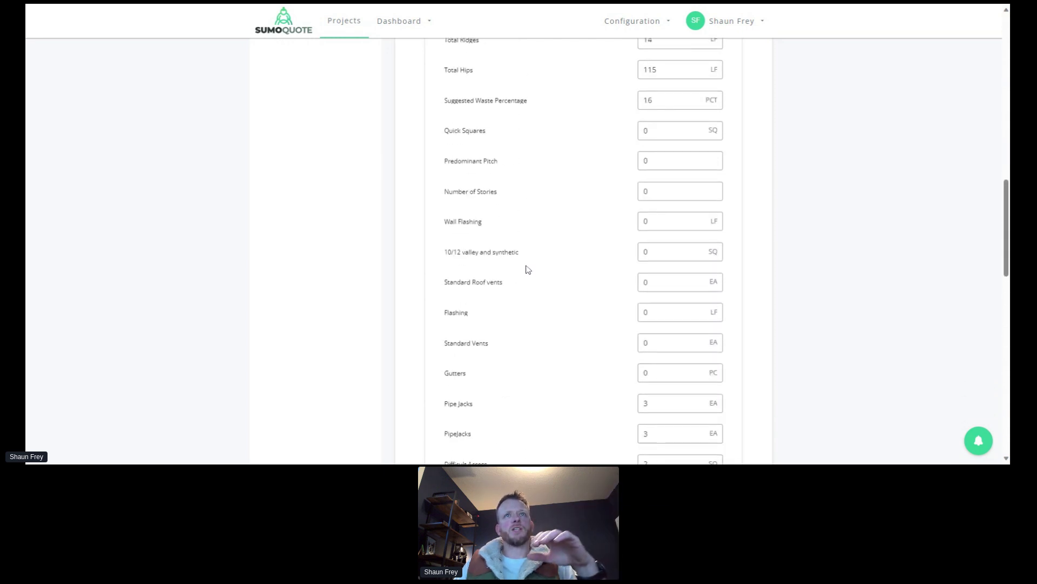
scroll(528, 269, up, 1)
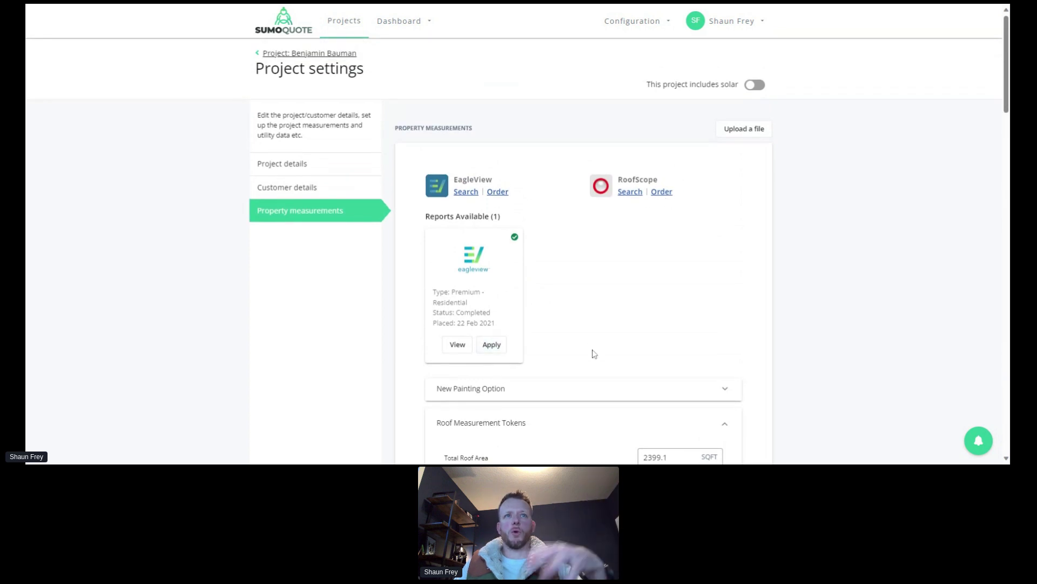
Step: Return to the project and open the Owens Corning Roofing Quote for editing on its Quote Details page
click(306, 54)
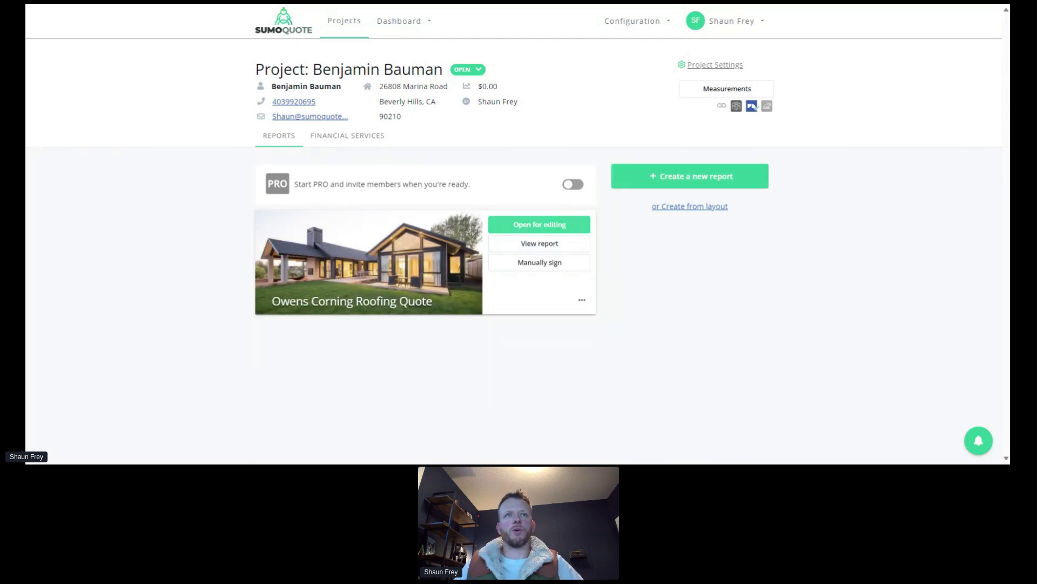
click(539, 224)
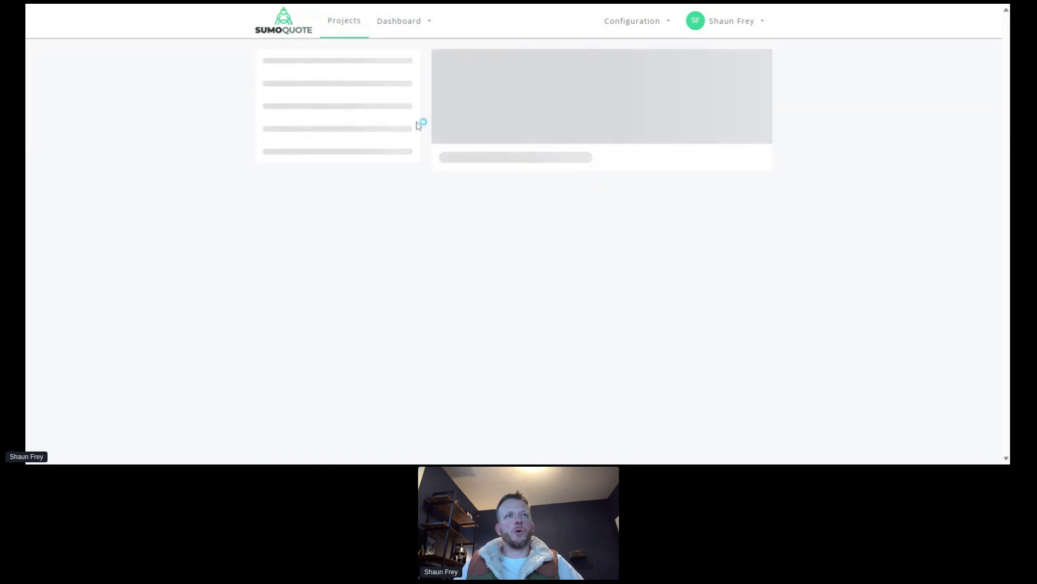
click(283, 293)
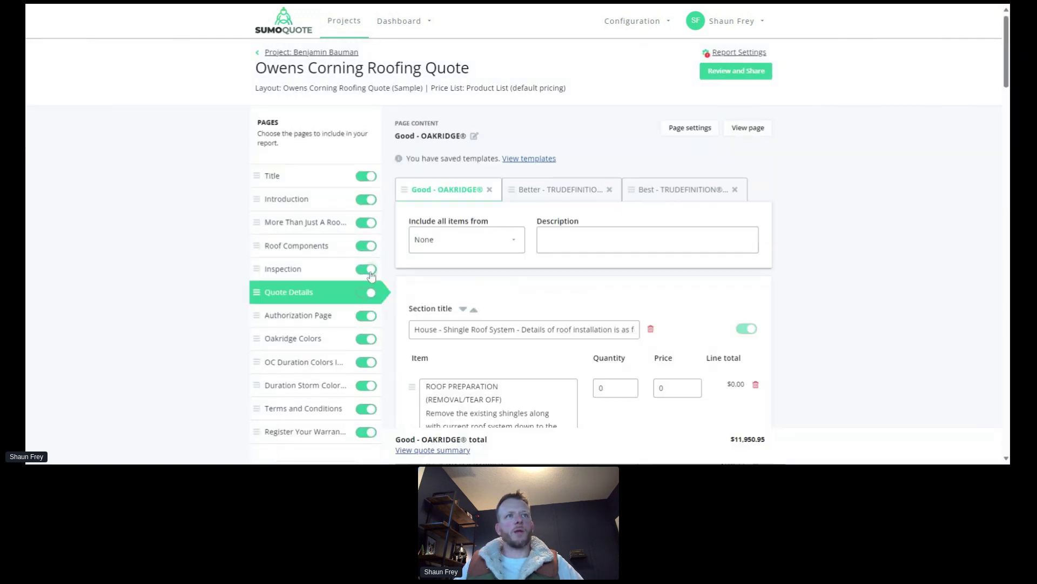
Step: Examine the Good - OAKRIDGE® line items, quantities and prices down to the Owens Corning Oakridge shingles
scroll(581, 262, down, 5)
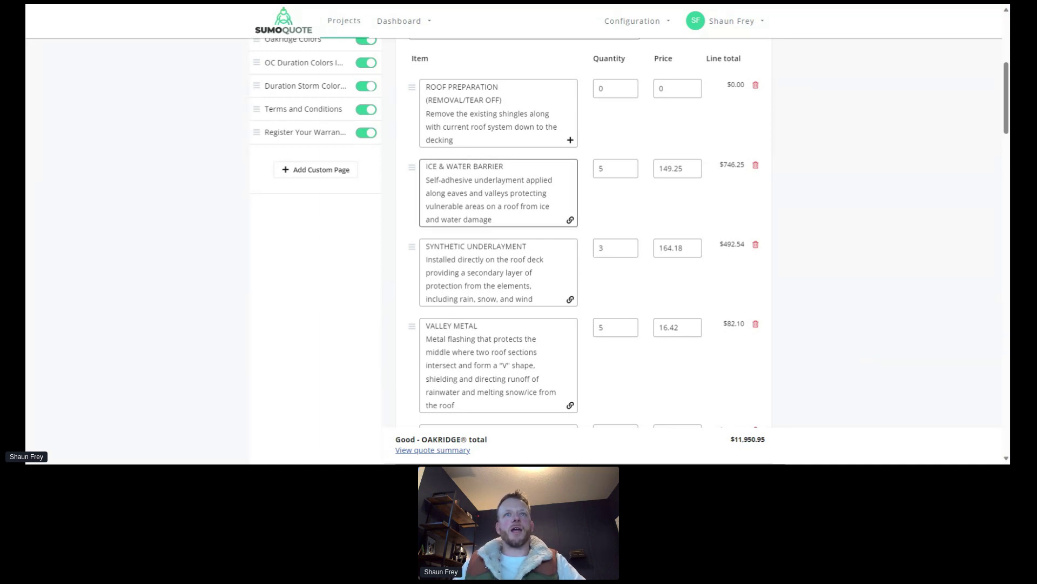
scroll(584, 197, down, 2)
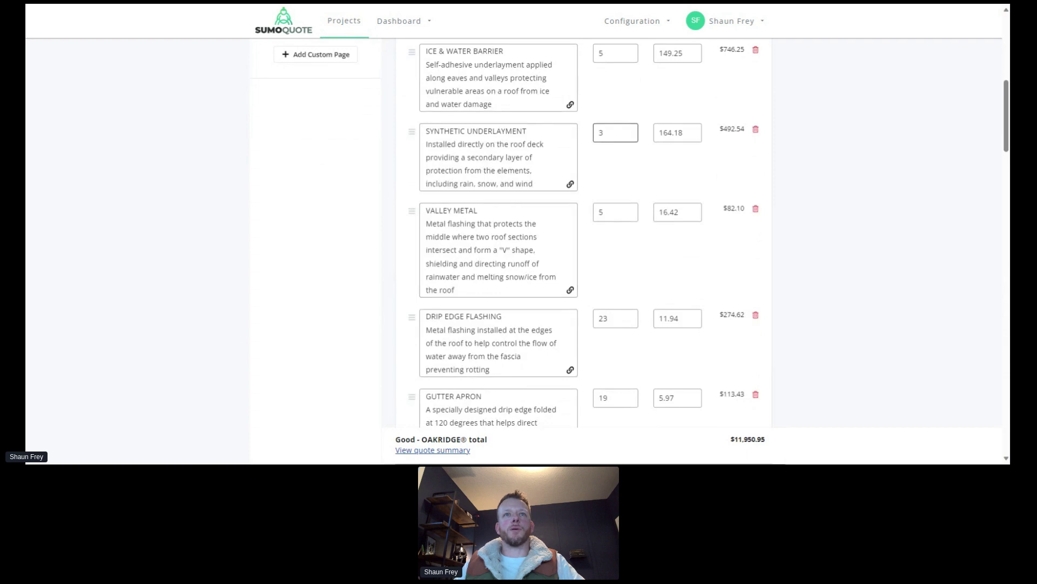
scroll(556, 176, down, 3)
scroll(556, 176, down, 1)
scroll(548, 179, down, 1)
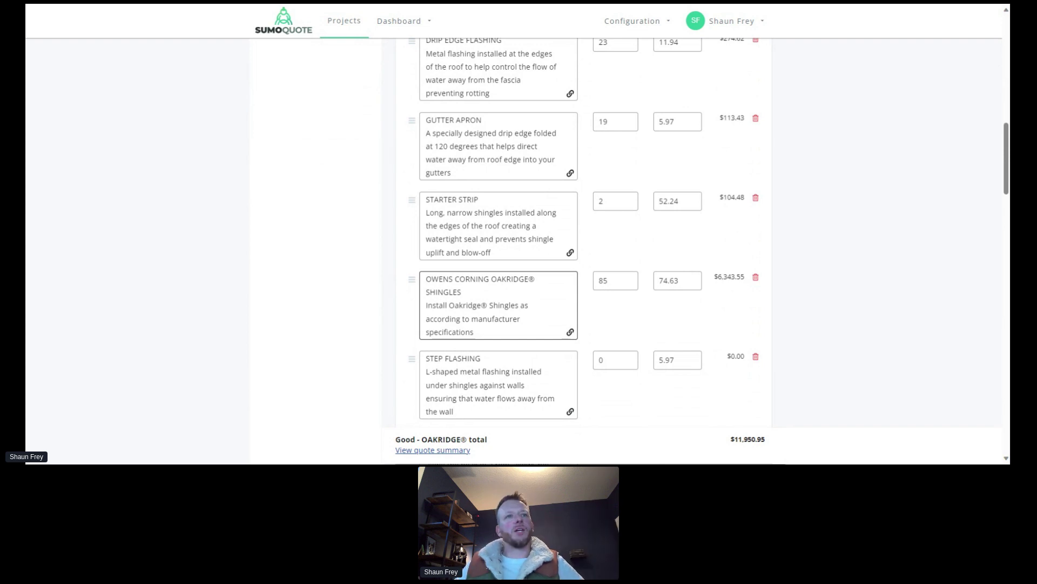
drag(463, 293, 426, 279)
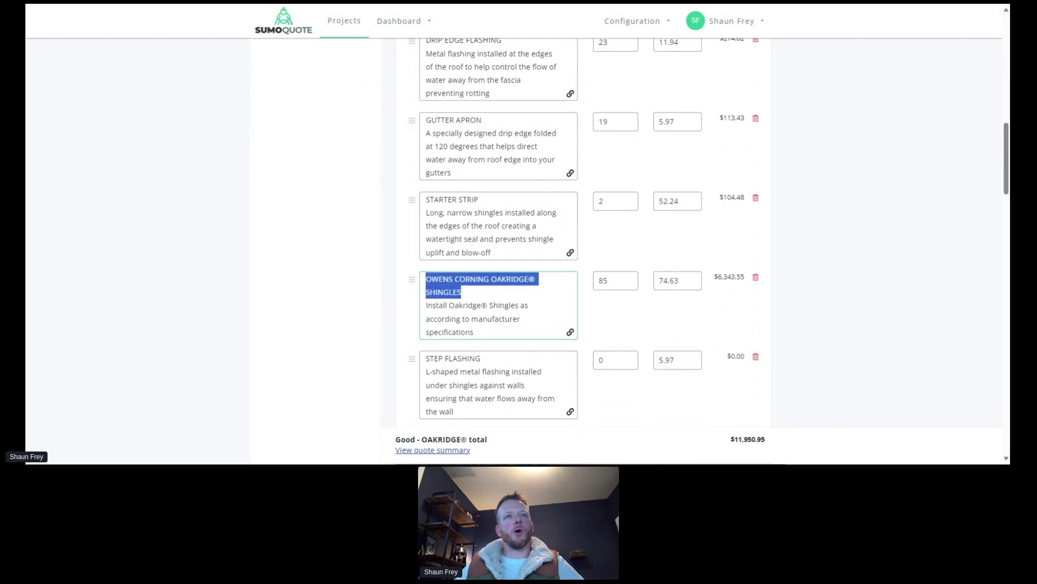
click(520, 305)
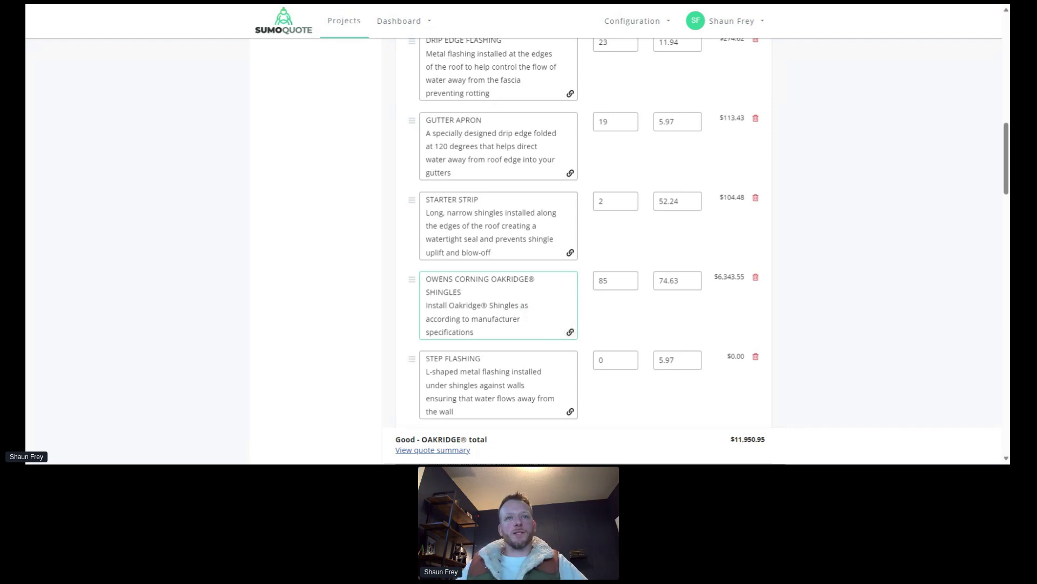
Step: Open the quantity calculation of the Owens Corning Oakridge shingles line item
click(570, 331)
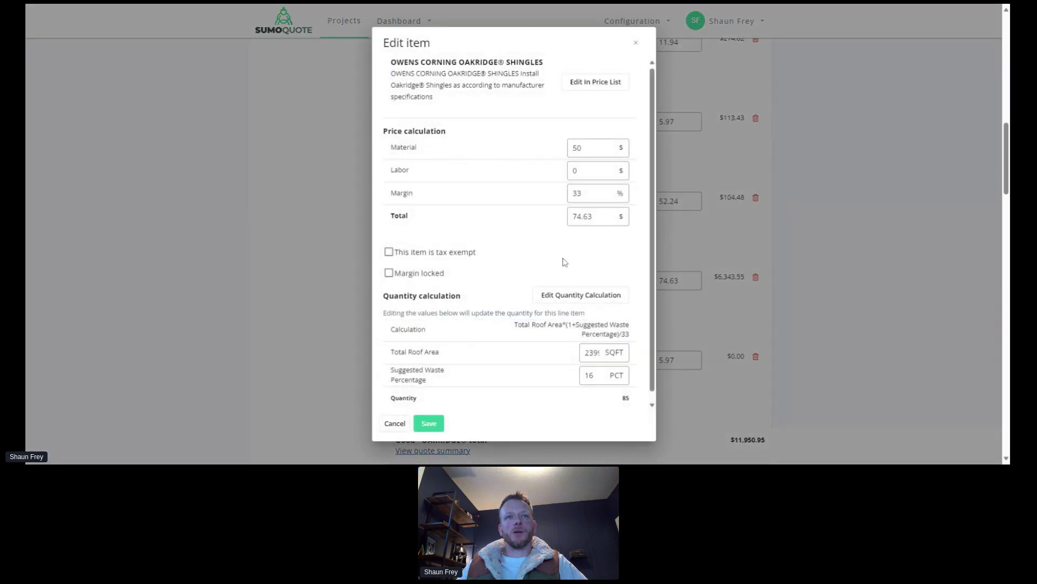
click(565, 301)
click(431, 265)
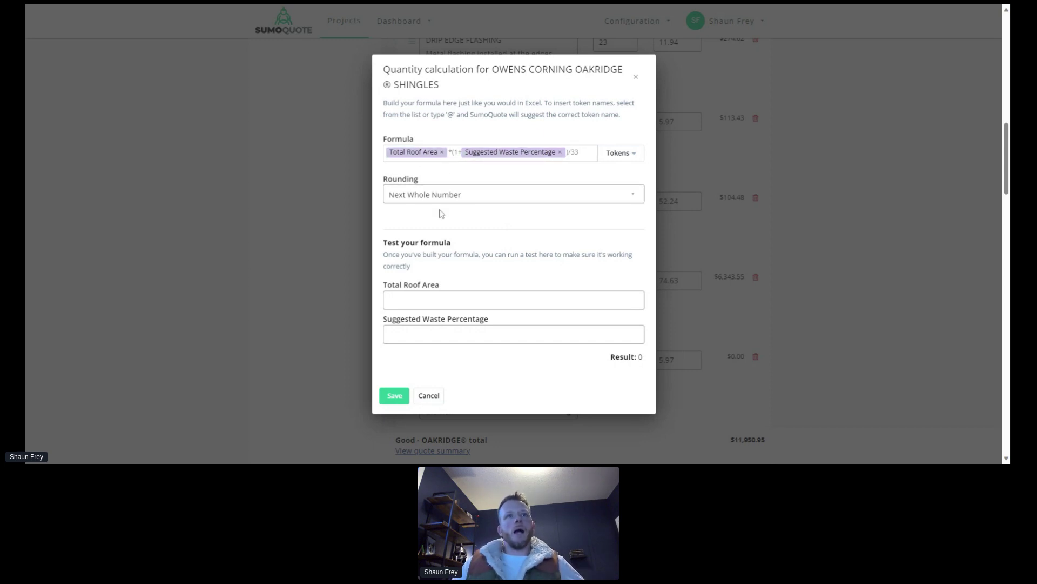
Step: Review the rounding options for the Oakridge shingles quantity, then save the quantity calculation and the line item
click(421, 194)
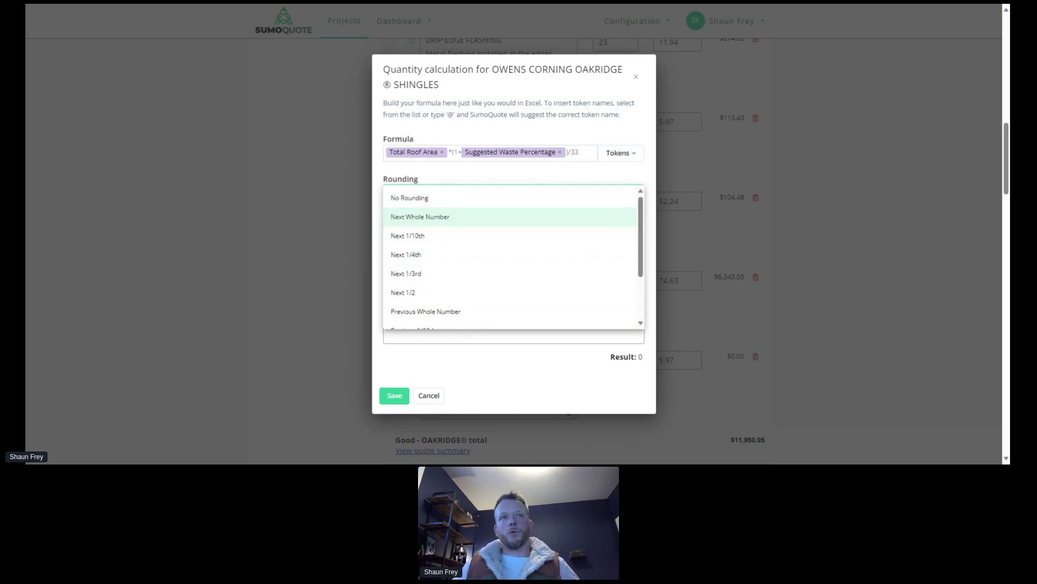
scroll(437, 231, down, 3)
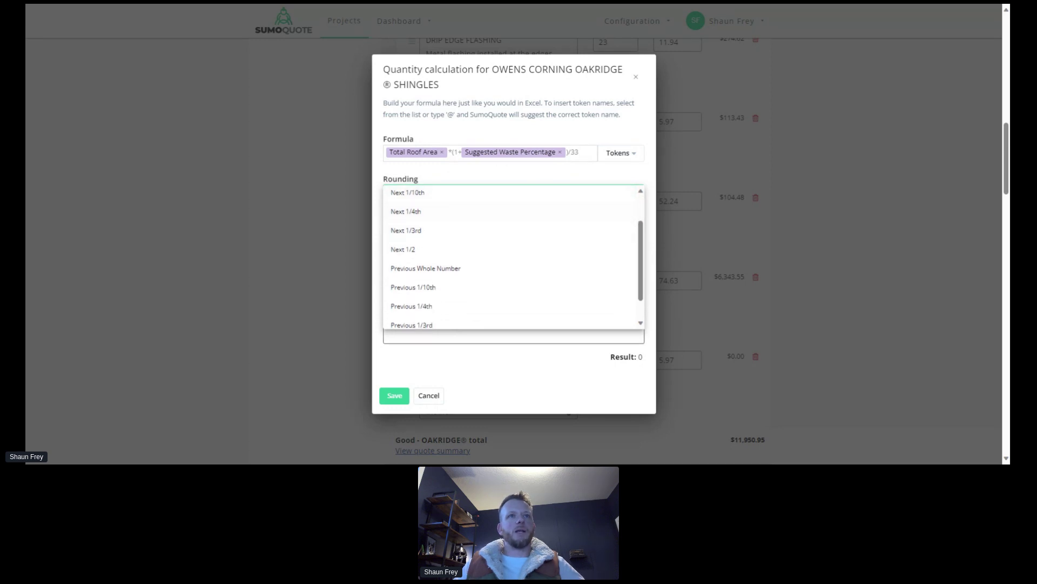
click(492, 172)
click(404, 398)
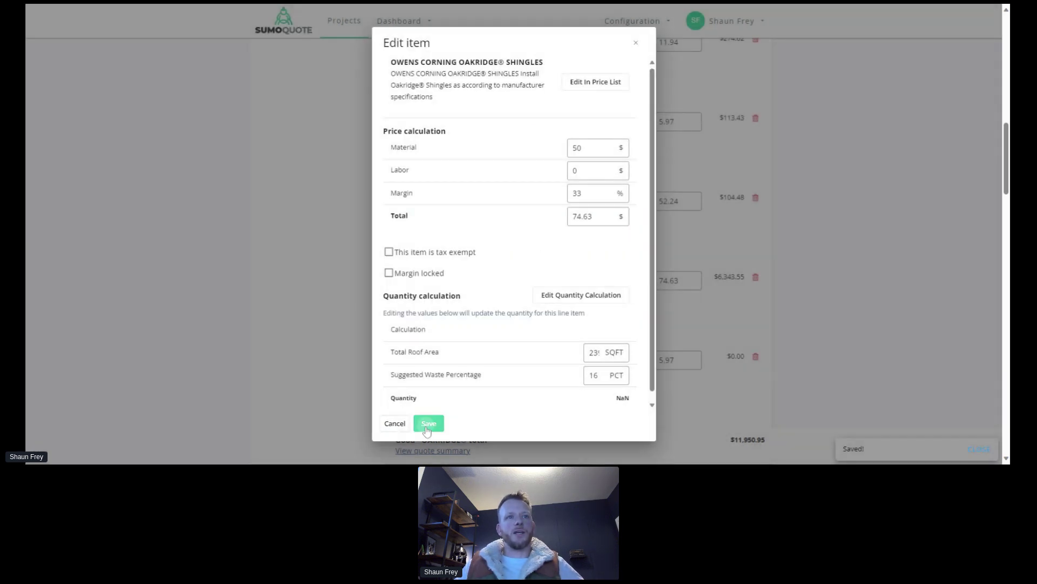
click(427, 423)
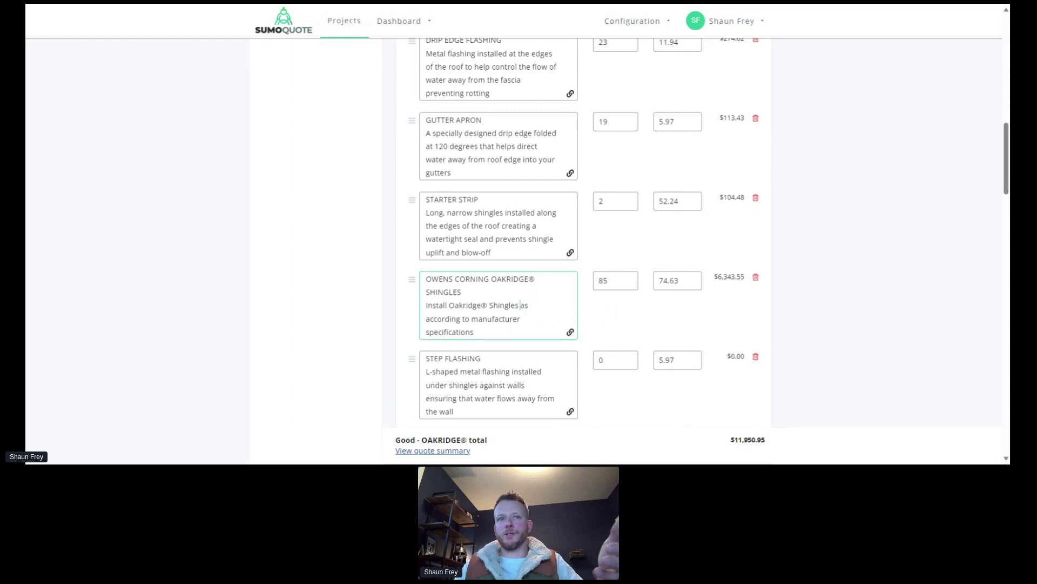
Step: Add a blank line item below Counter Flashing in the shingle roof section and delete it again
scroll(493, 273, down, 6)
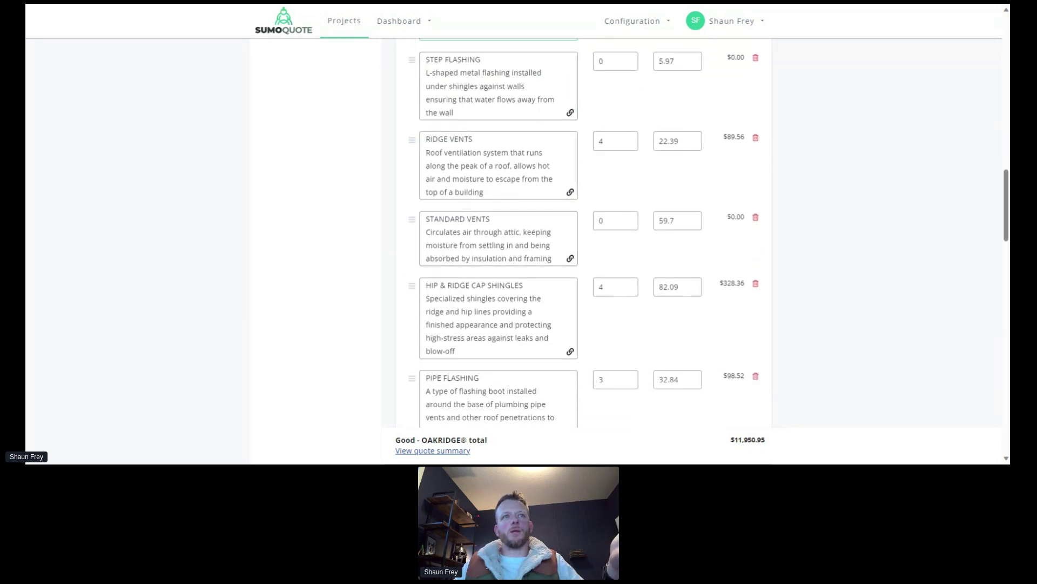
scroll(465, 309, down, 5)
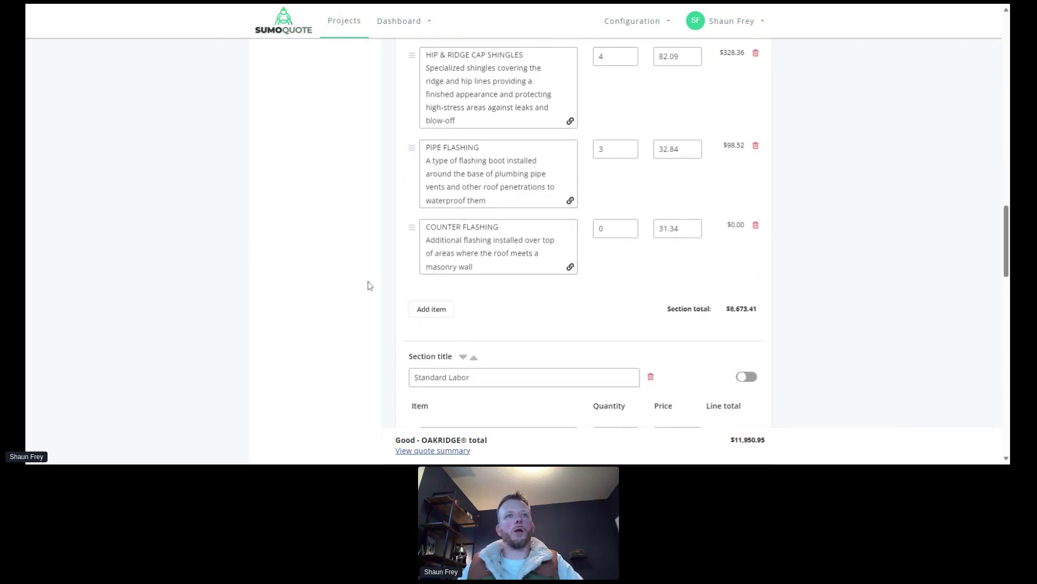
click(432, 310)
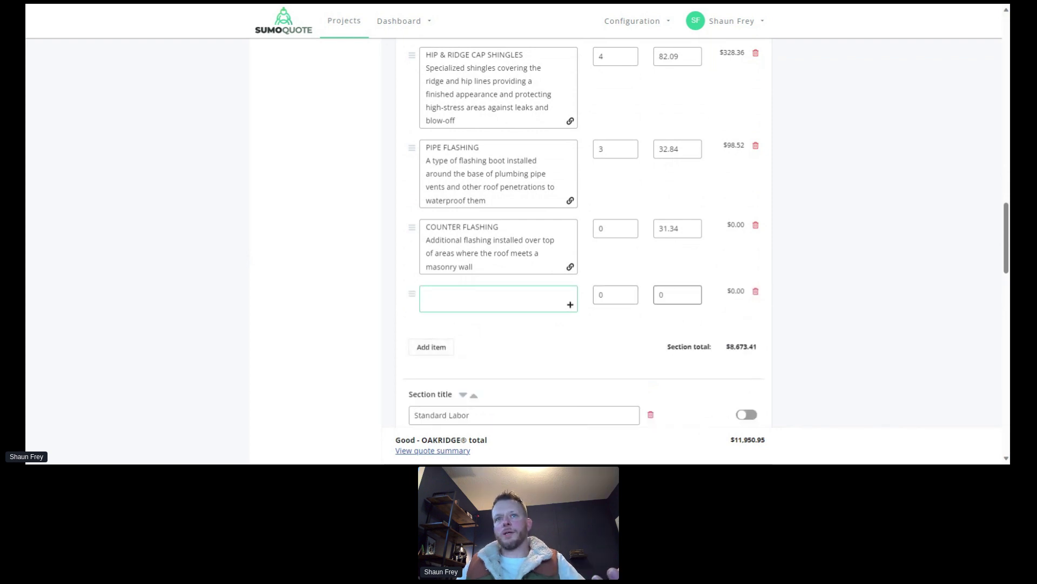
click(756, 292)
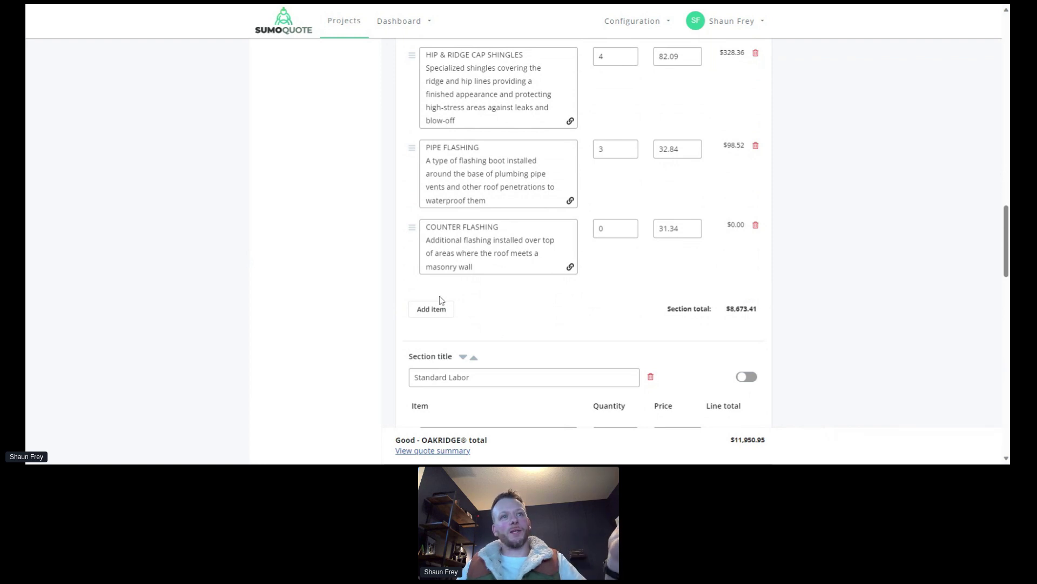
Step: Open the Account Settings and show the shared report layouts
click(648, 27)
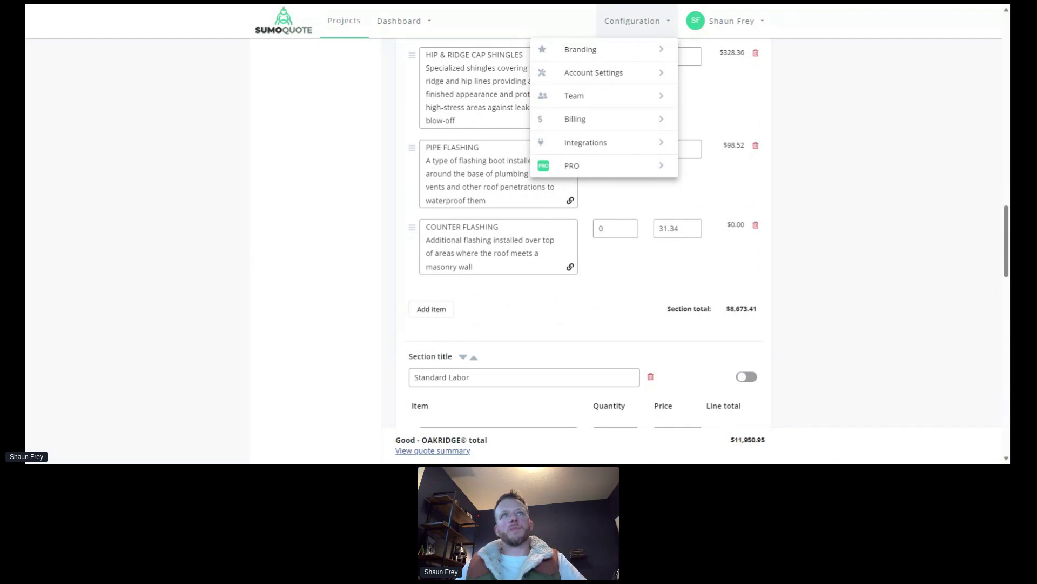
click(627, 79)
click(490, 193)
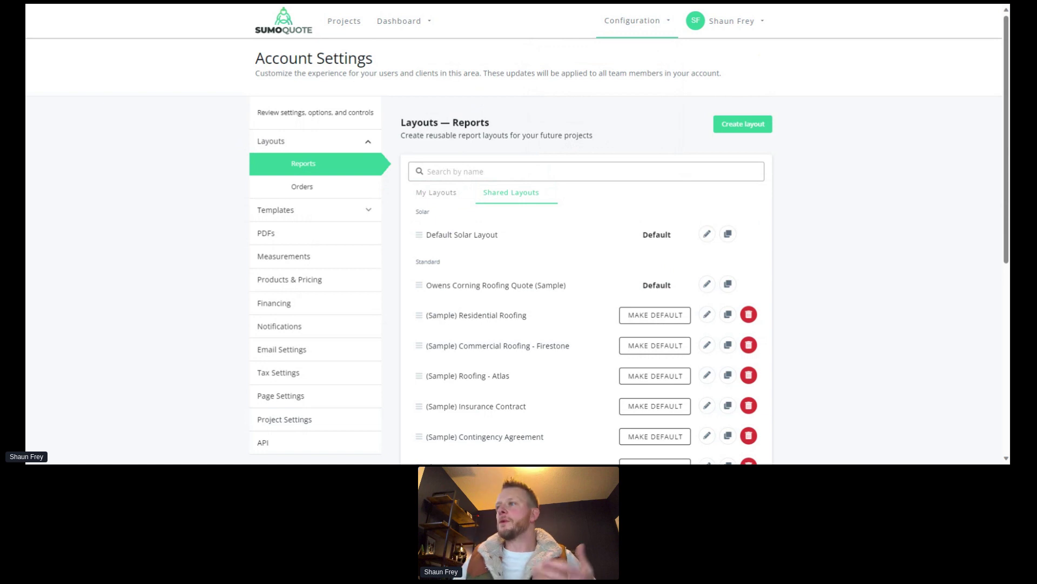
Step: Open the Quote Details of the Owens Corning Roofing Quote (Sample) layout and add an "Awesome new shingle" line item below Counter Flashing
click(707, 283)
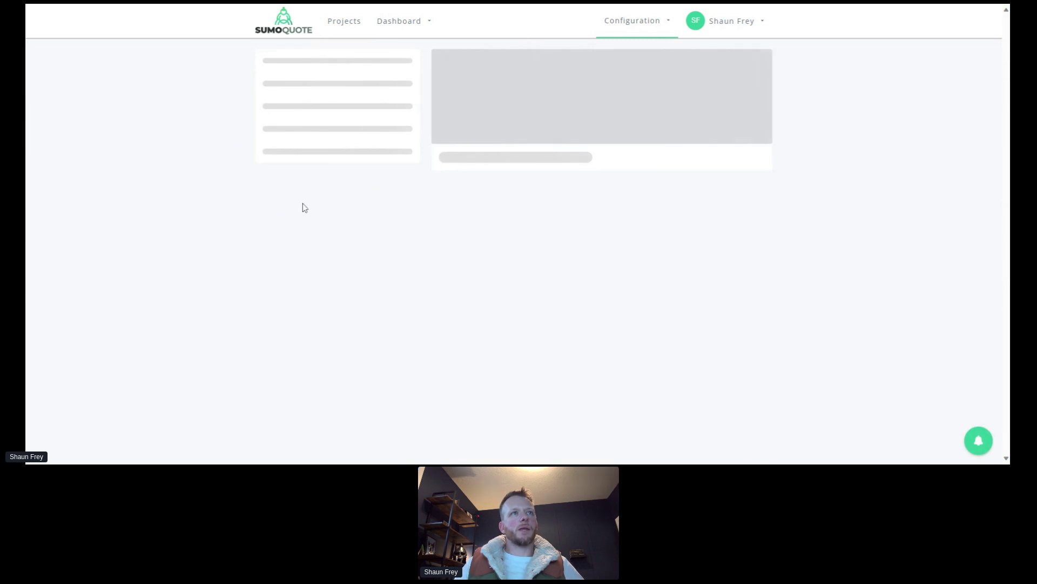
click(316, 295)
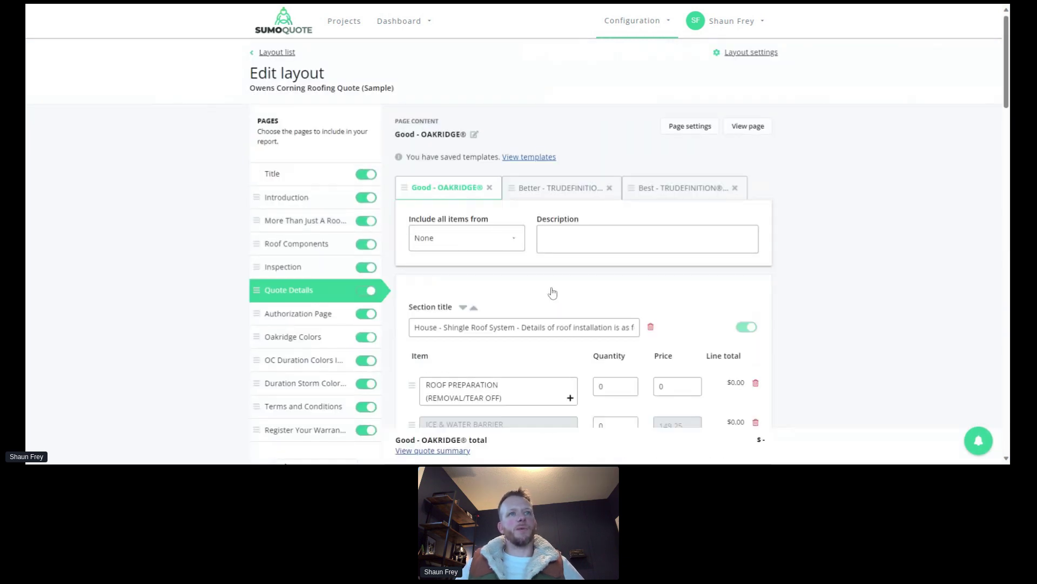
scroll(555, 276, down, 10)
scroll(545, 265, down, 15)
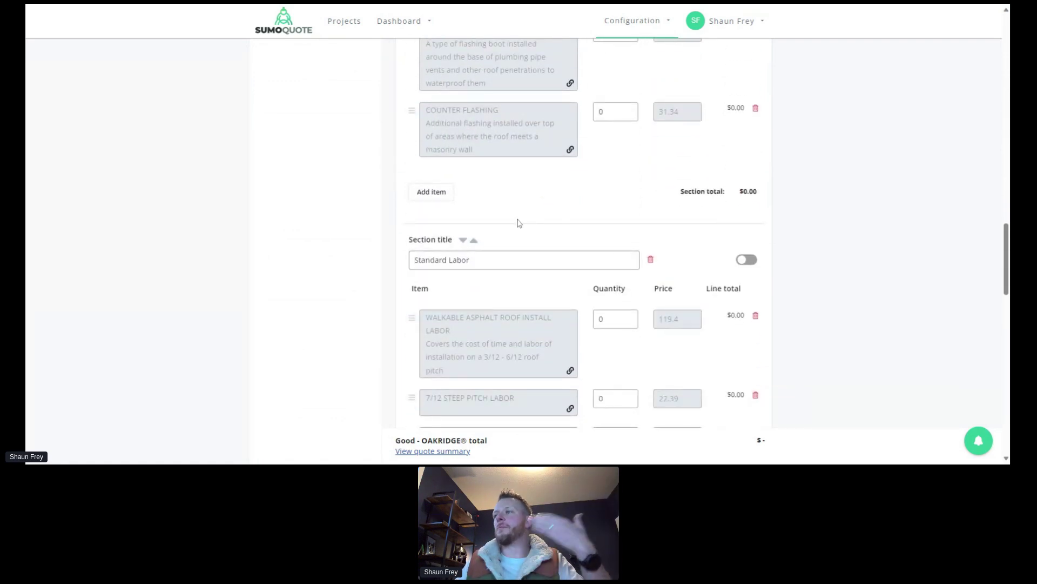
click(431, 200)
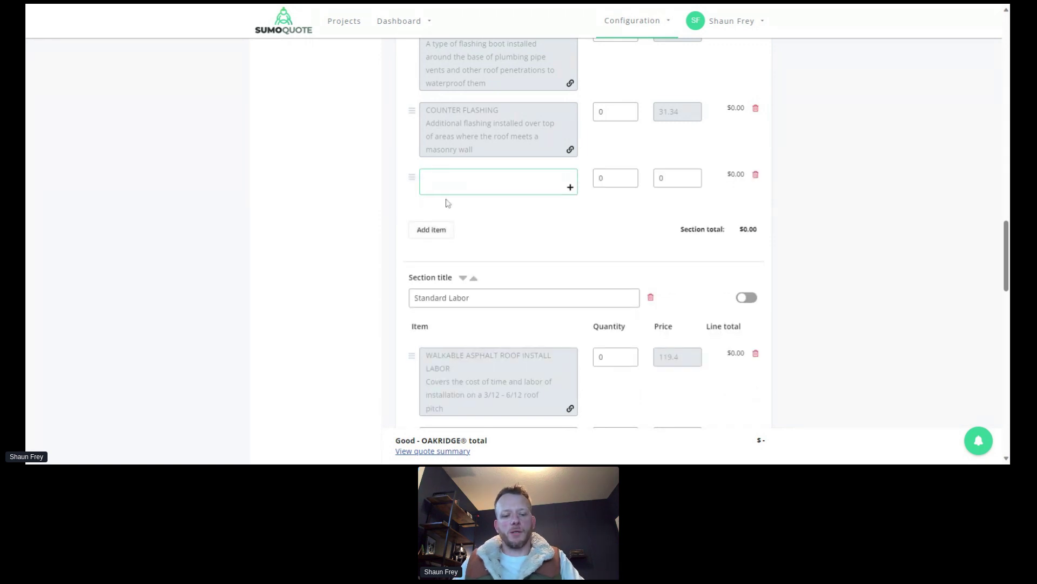
text(Awe)
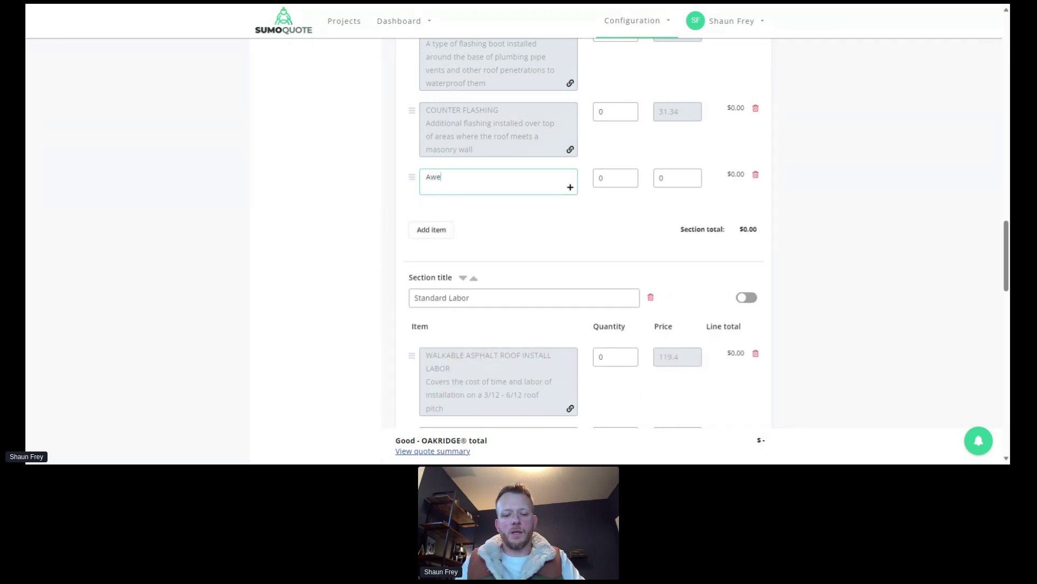
text(some new shingle)
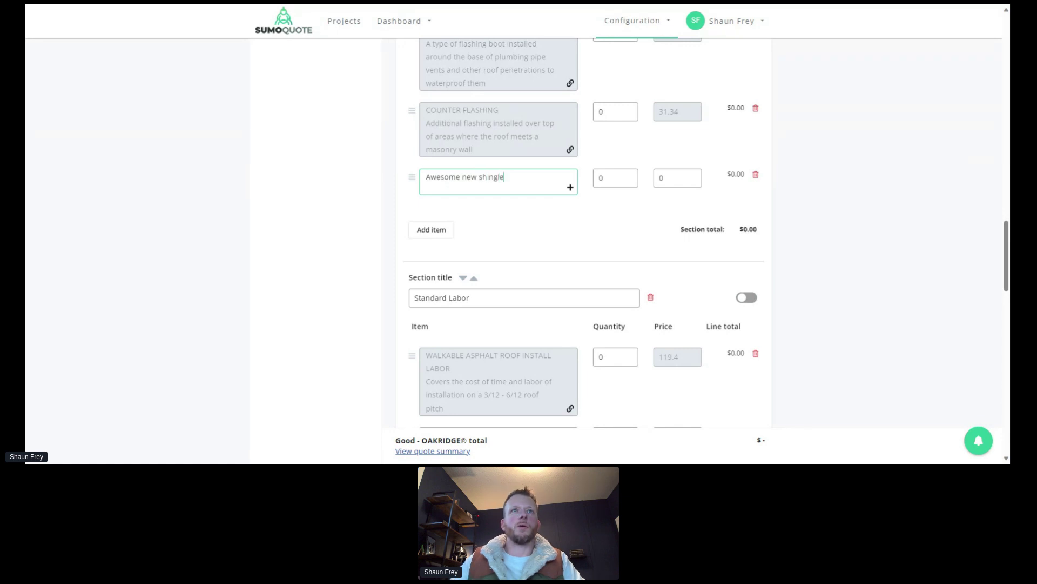
Step: Start a price detail for the new line item, naming it "Awesome new shingle" and choosing BDL as the unit
click(570, 187)
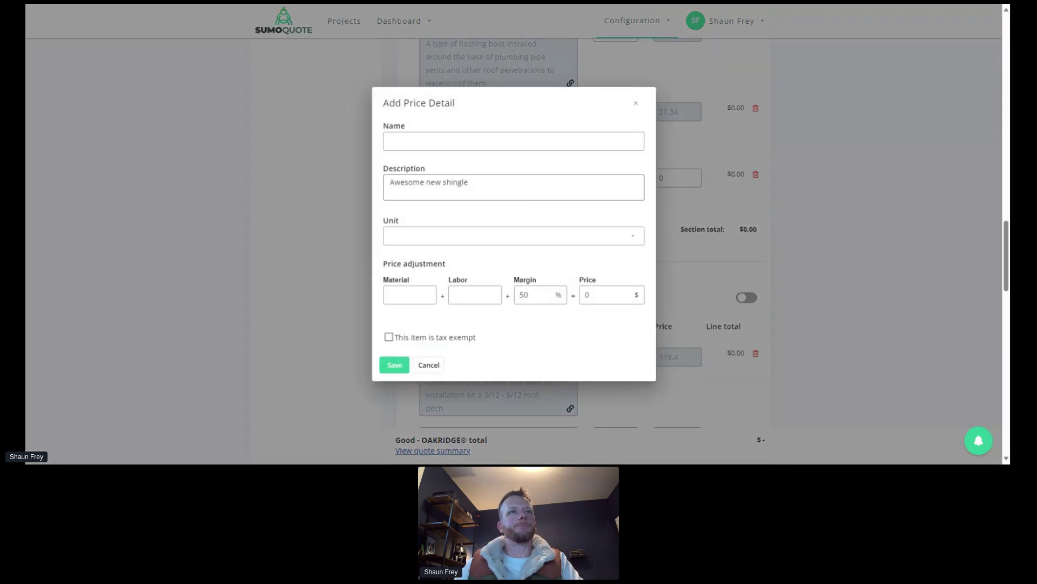
click(390, 142)
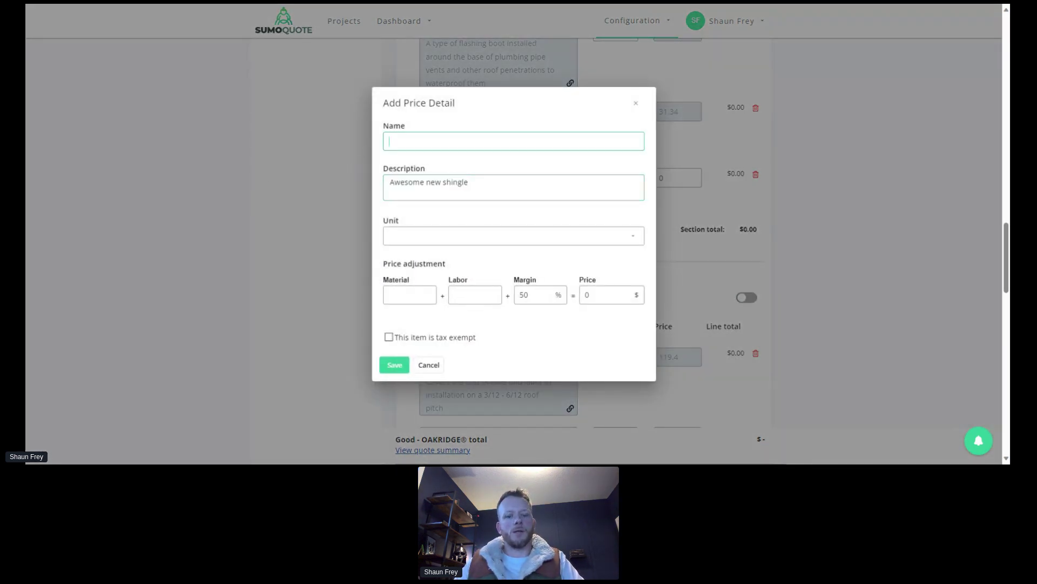
text(Awesome new shingle)
drag(476, 185, 385, 195)
click(453, 218)
click(445, 237)
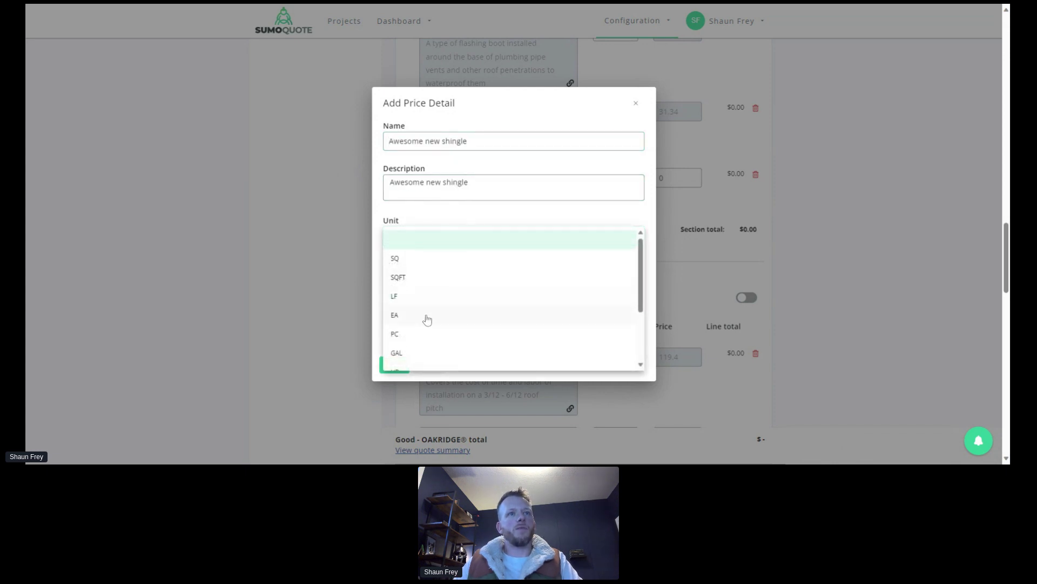
scroll(426, 320, down, 1)
scroll(422, 329, down, 1)
click(417, 342)
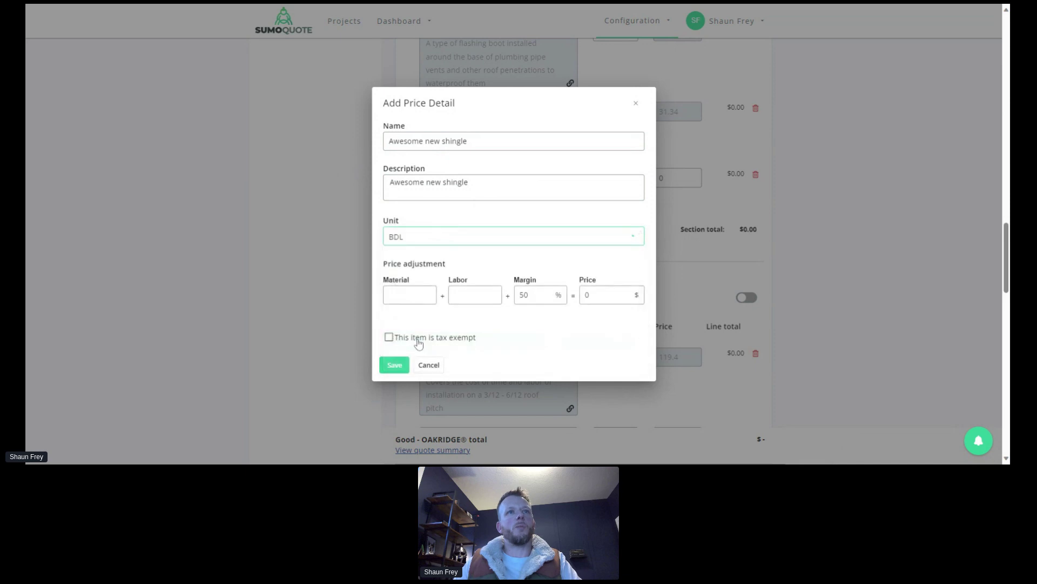
Step: Set the material cost of the new shingle to 34 and save the price detail
click(411, 295)
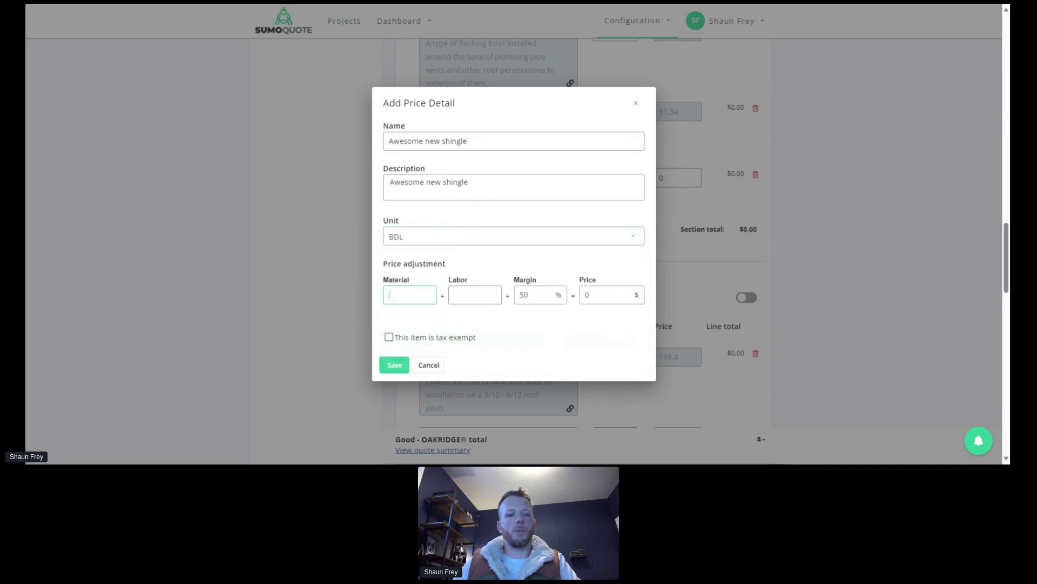
text(34)
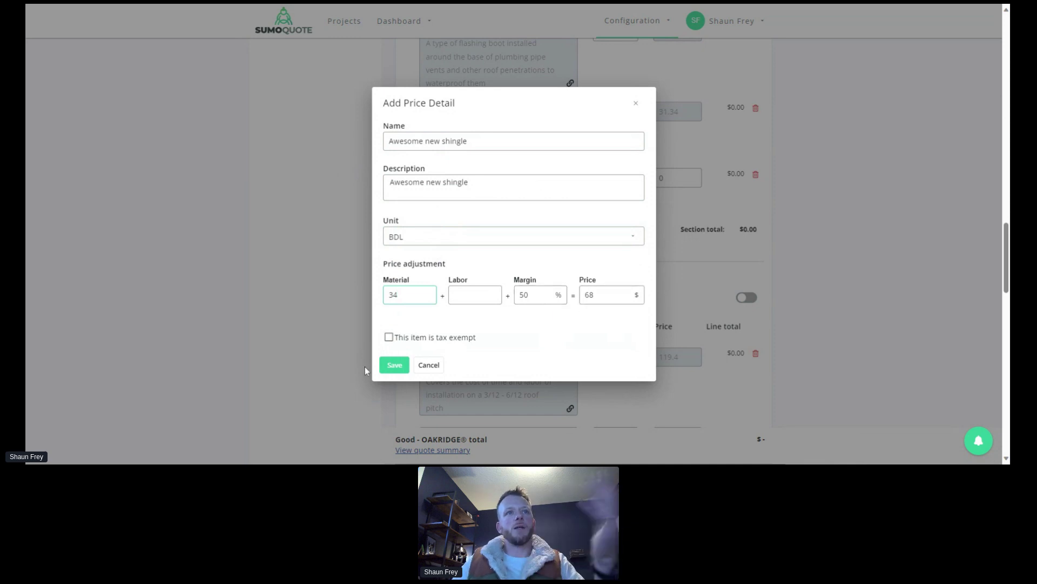
click(394, 366)
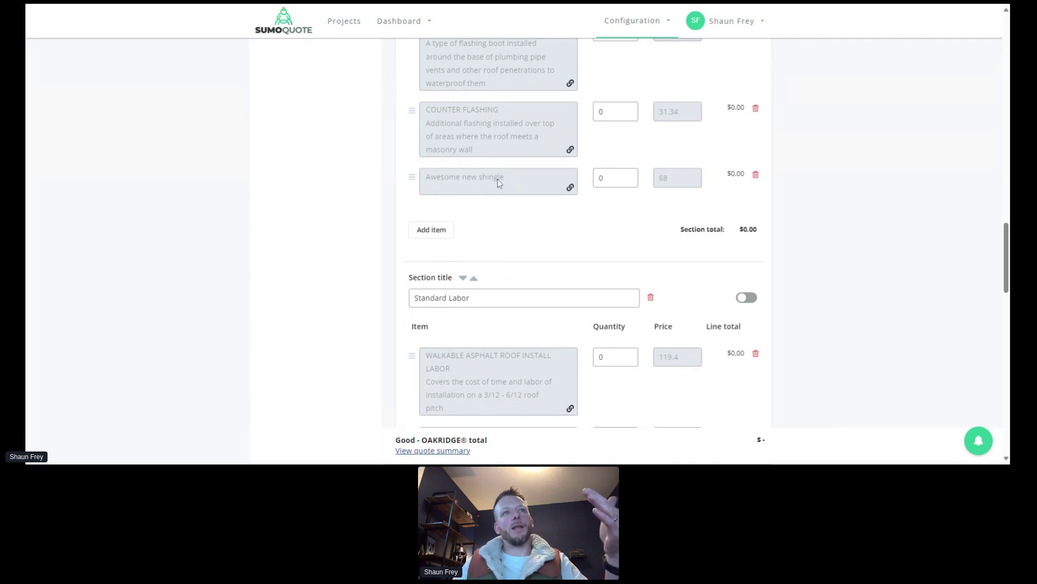
Step: Add a quantity calculation to the Awesome new shingle item, starting the formula with an opening parenthesis and the Total Roof Area token
click(572, 189)
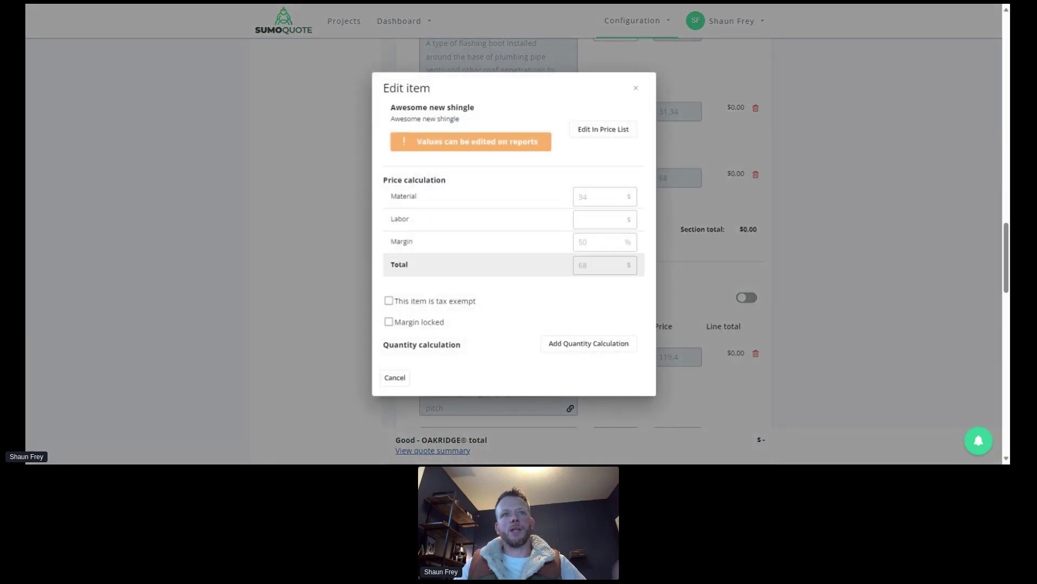
click(569, 350)
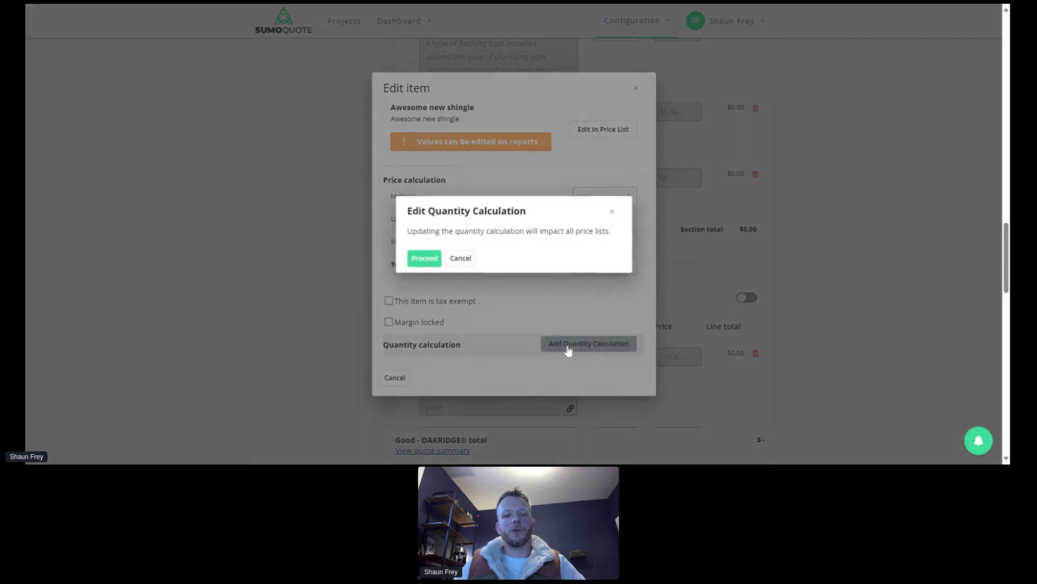
click(424, 258)
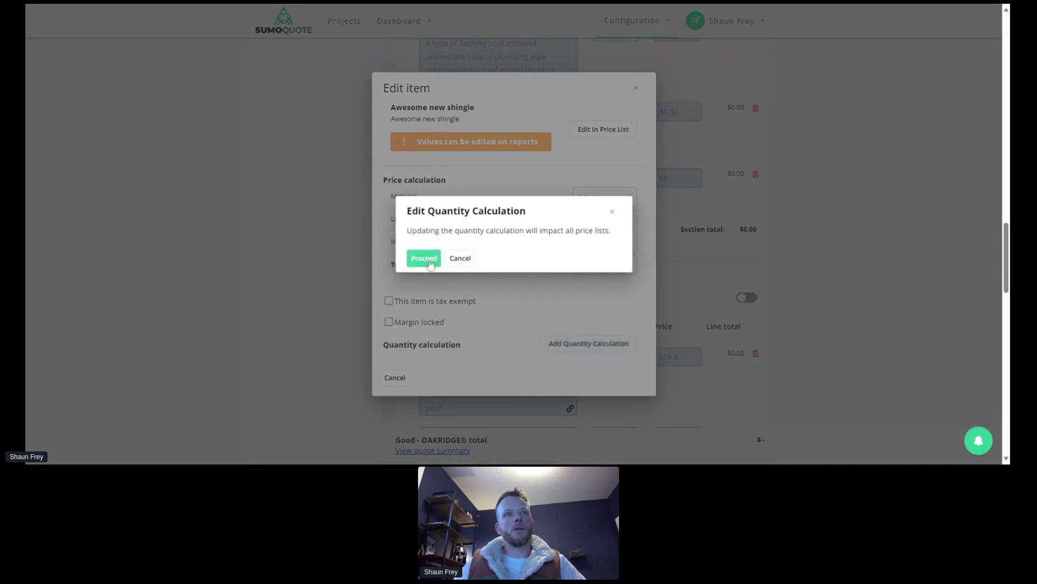
click(406, 196)
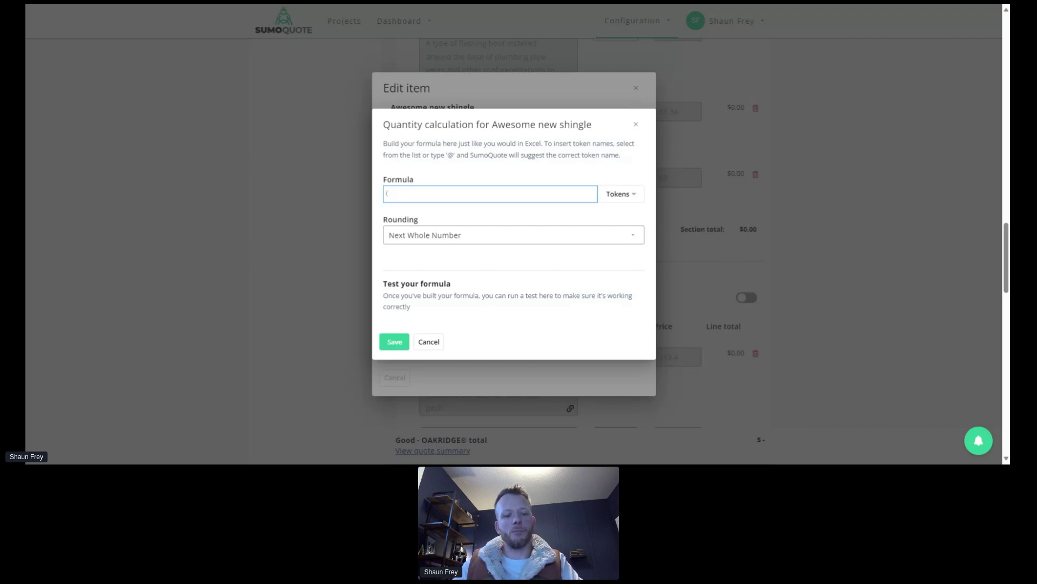
text(@)
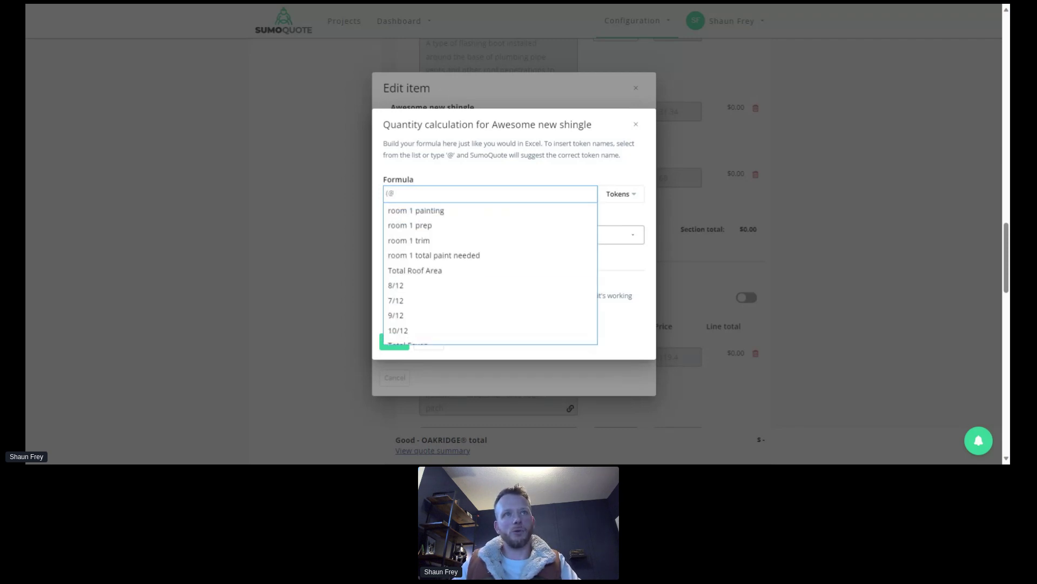
text(total)
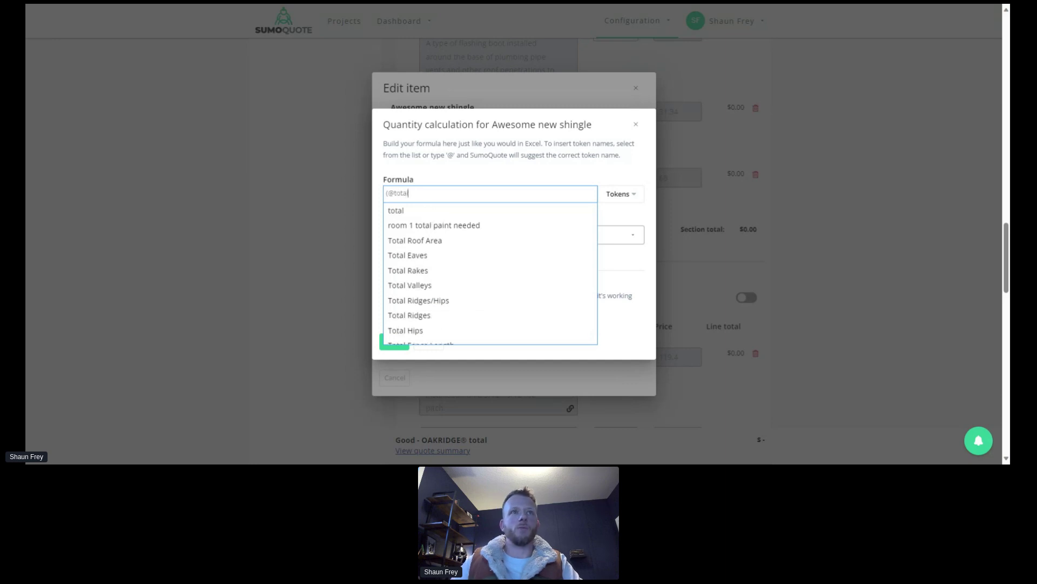
text( roof)
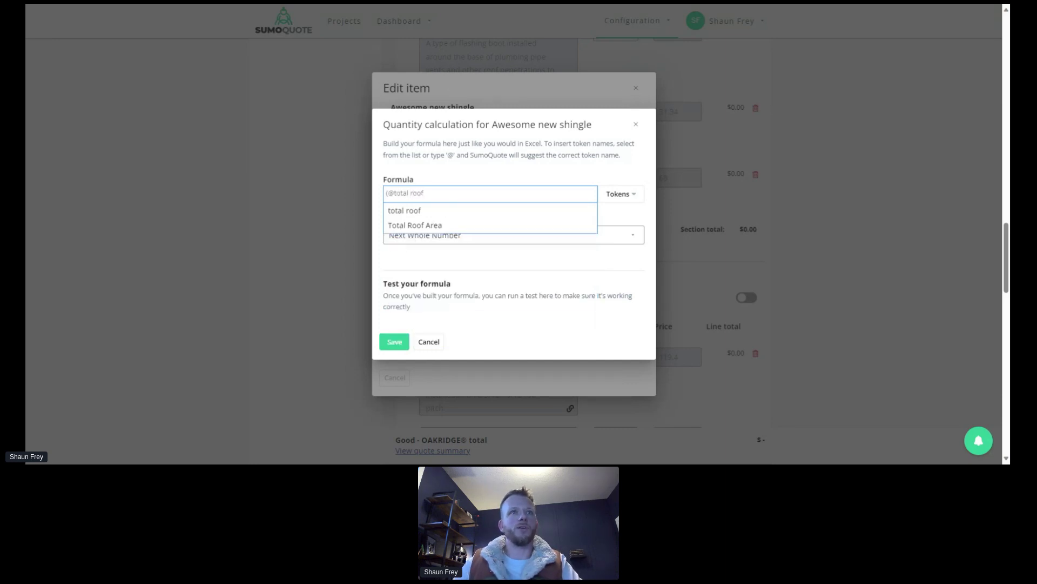
click(421, 225)
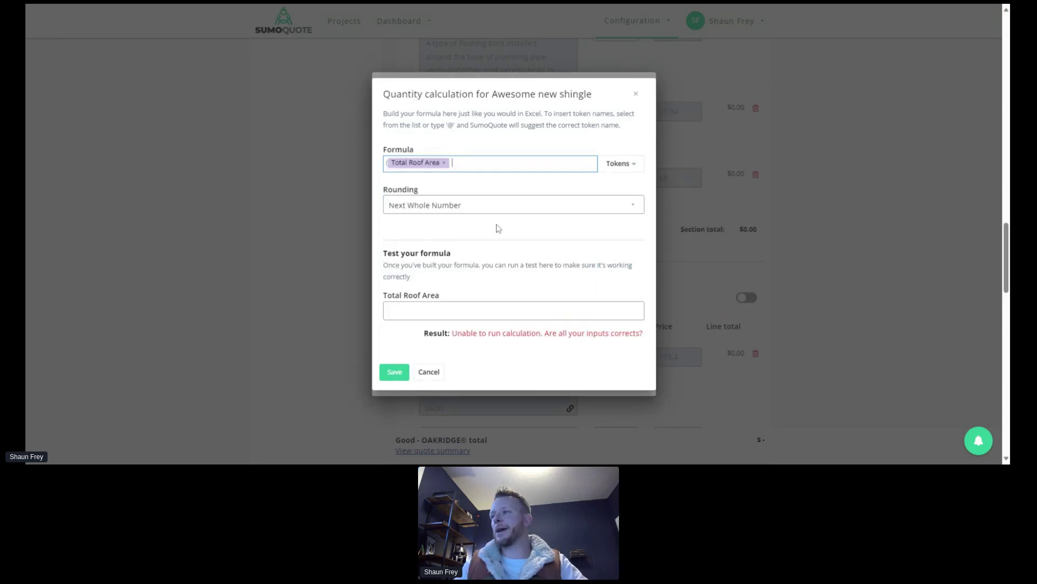
Step: Look through the available roof measurement tokens, then complete the formula after Total Roof Area with *1.10)/33
click(634, 168)
scroll(366, 280, down, 3)
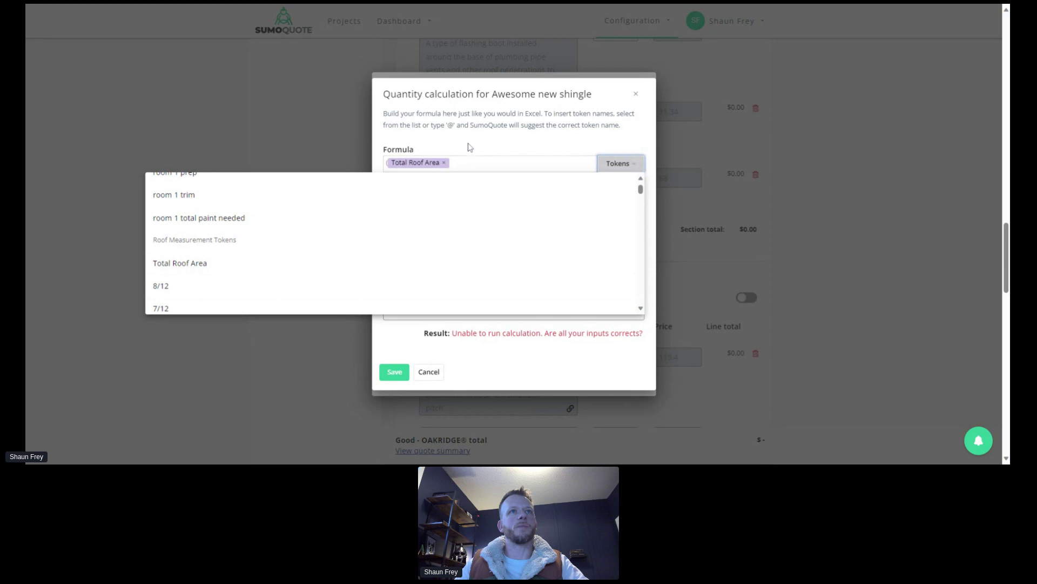
click(458, 164)
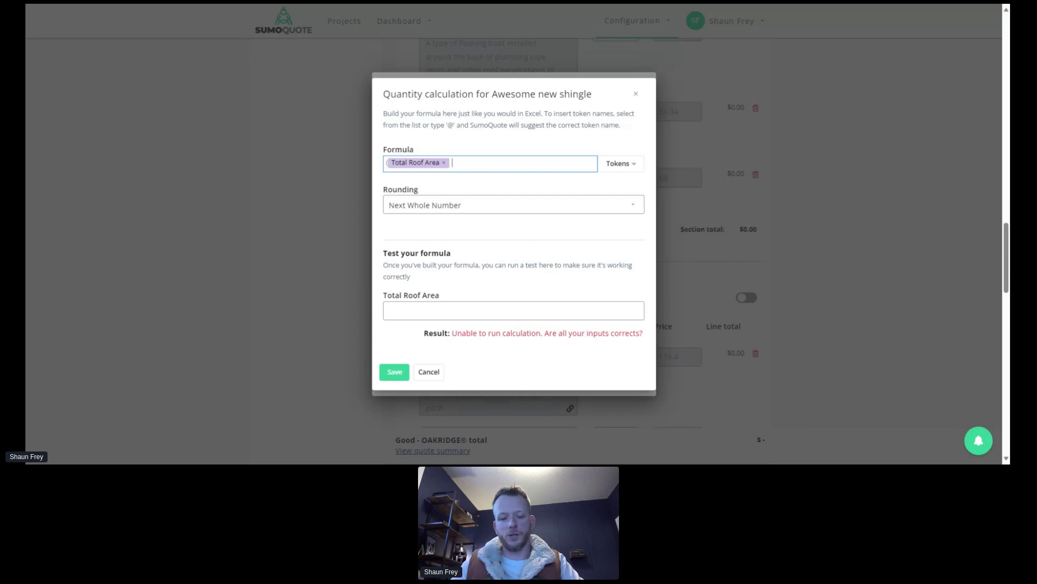
text(*1.10)/33)
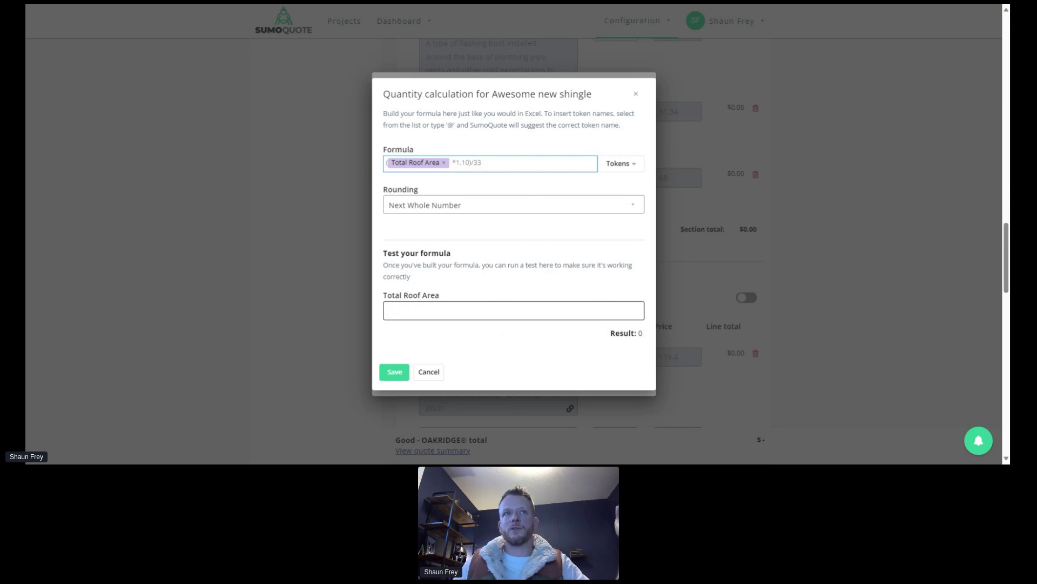
Step: Test the formula with a Total Roof Area of 1000, then save the quantity calculation and close the item
click(504, 312)
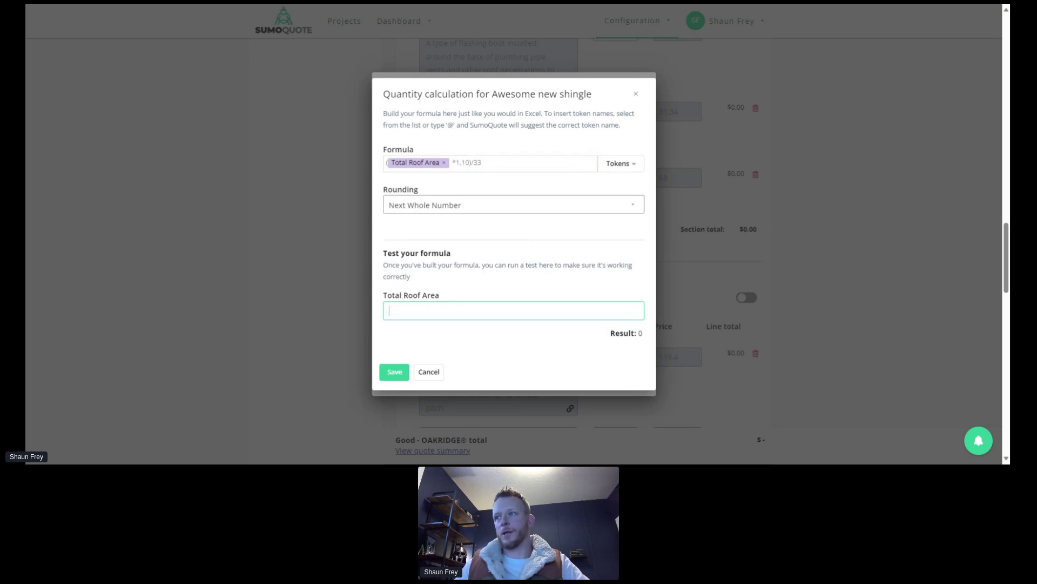
text(1000)
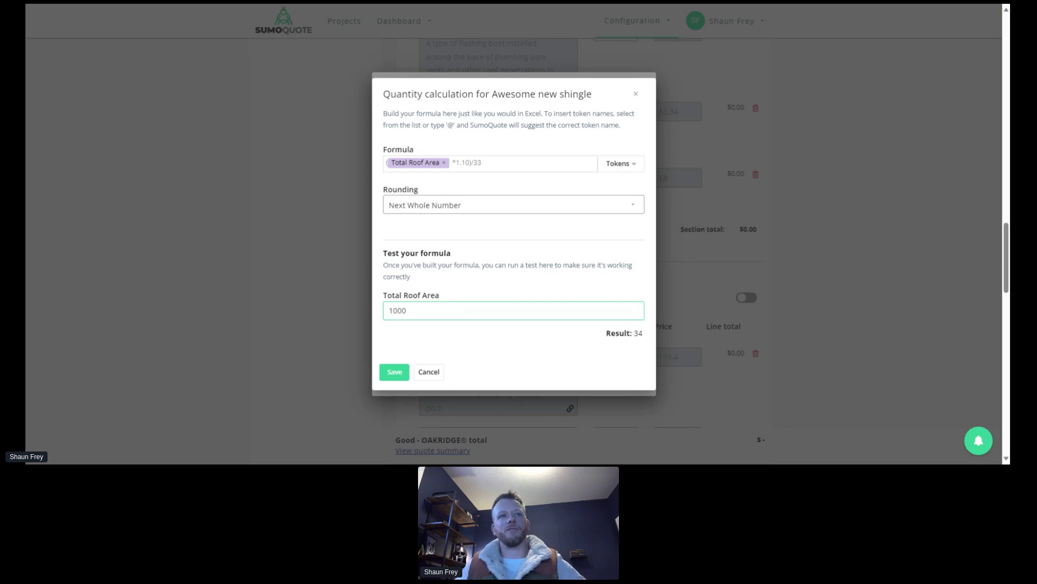
triple_click(507, 159)
click(492, 187)
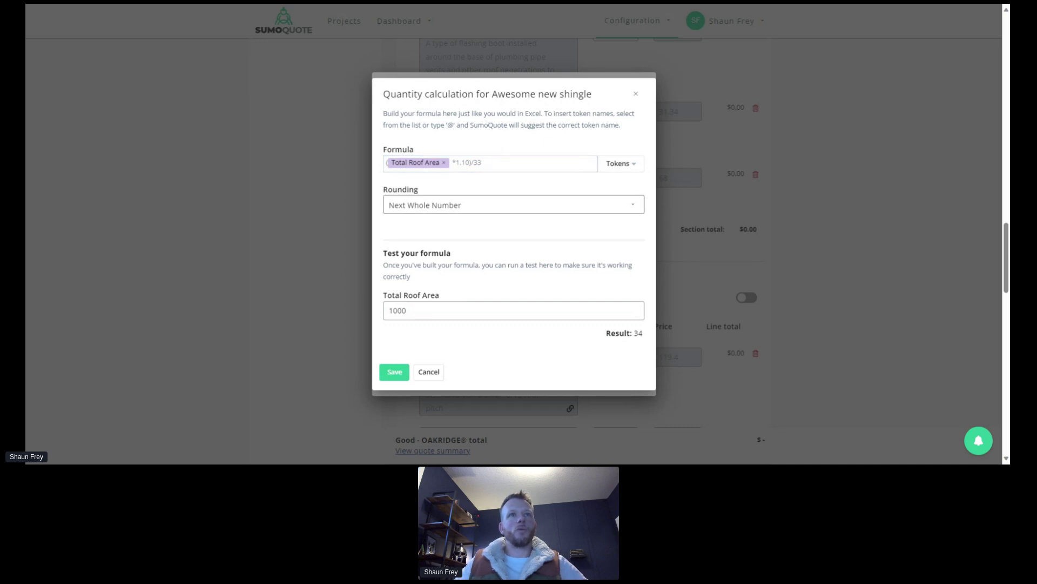
click(393, 373)
click(393, 413)
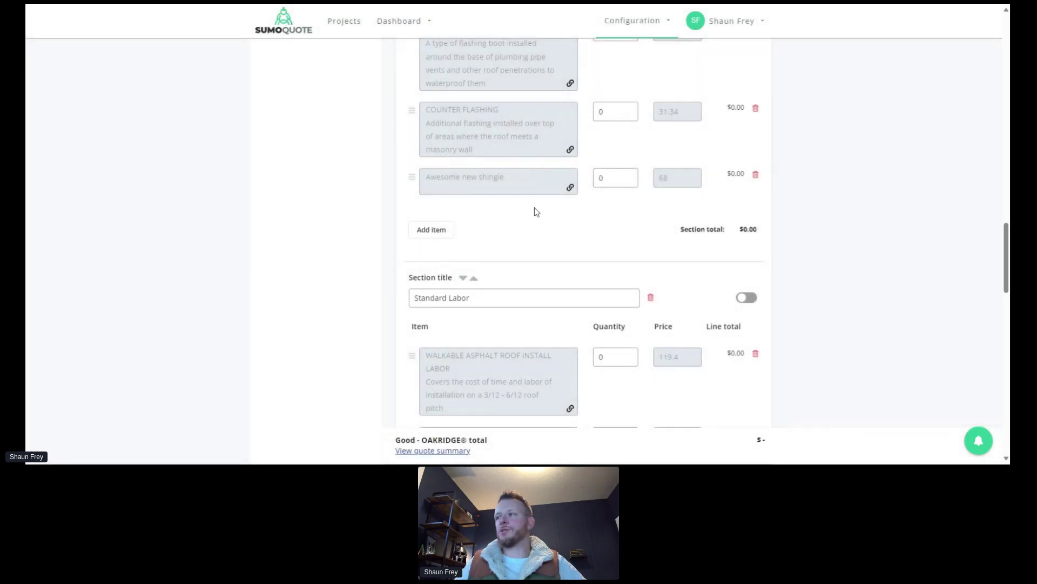
Step: Review the quantity calculation of the Drip Edge Flashing line item and close it without changes
scroll(541, 232, up, 4)
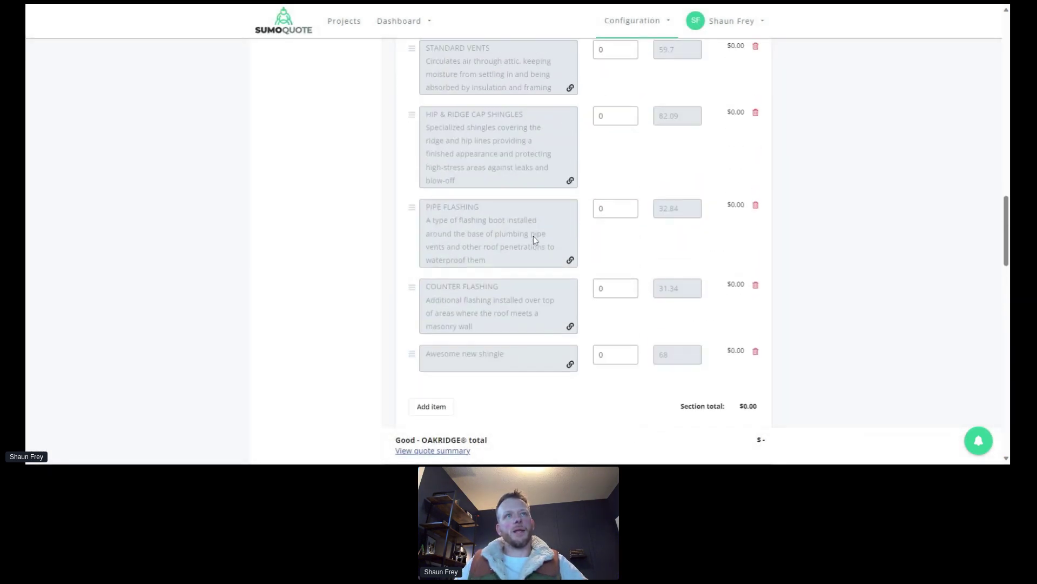
scroll(531, 240, up, 3)
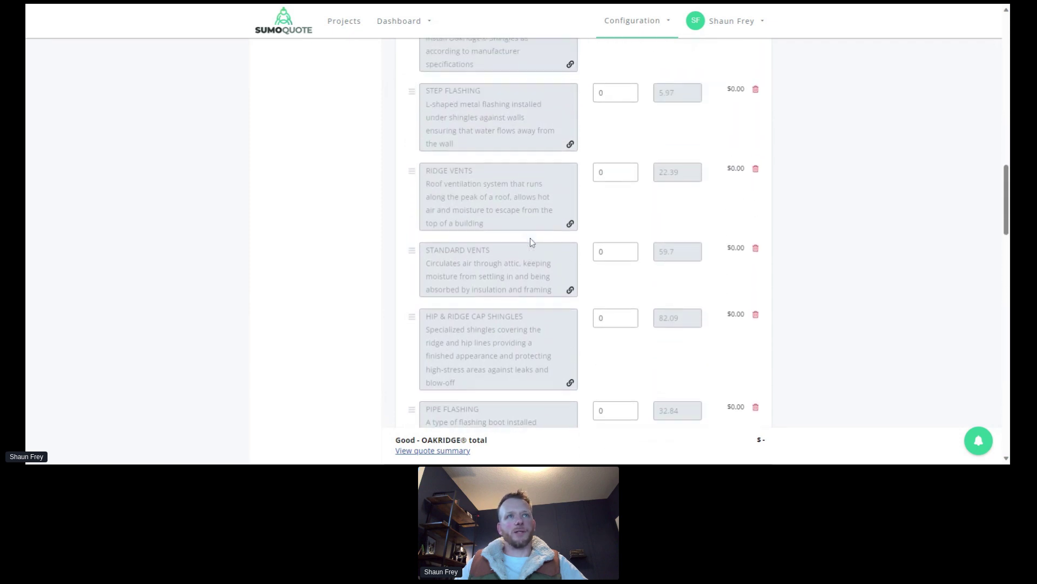
scroll(529, 238, up, 5)
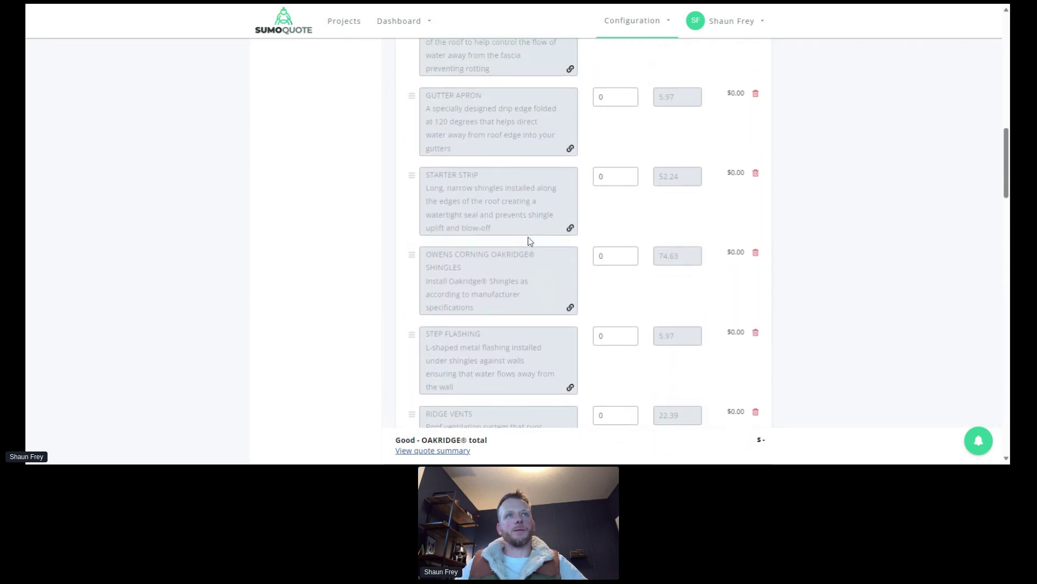
scroll(528, 240, up, 1)
click(570, 161)
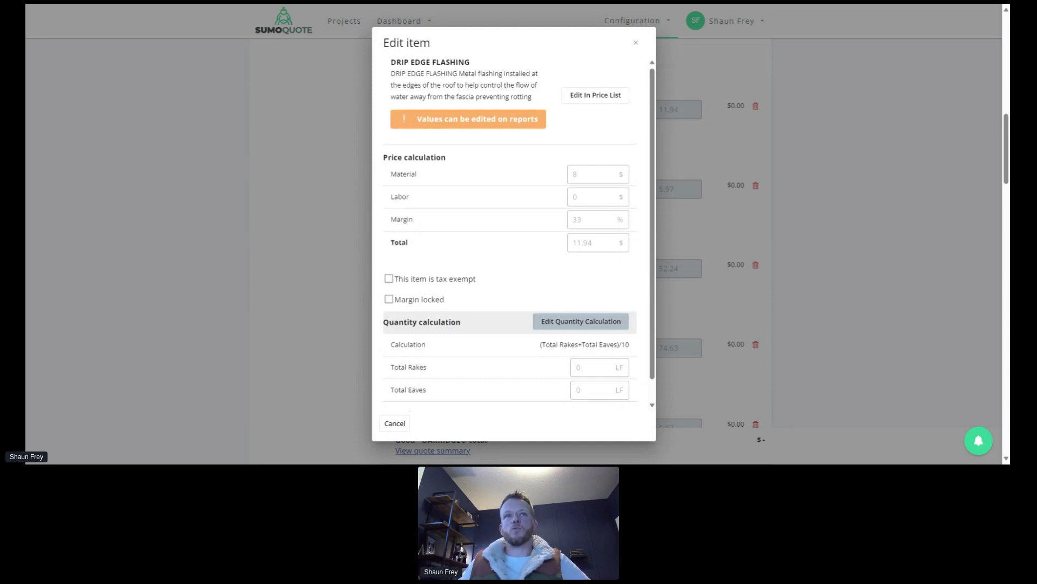
click(636, 43)
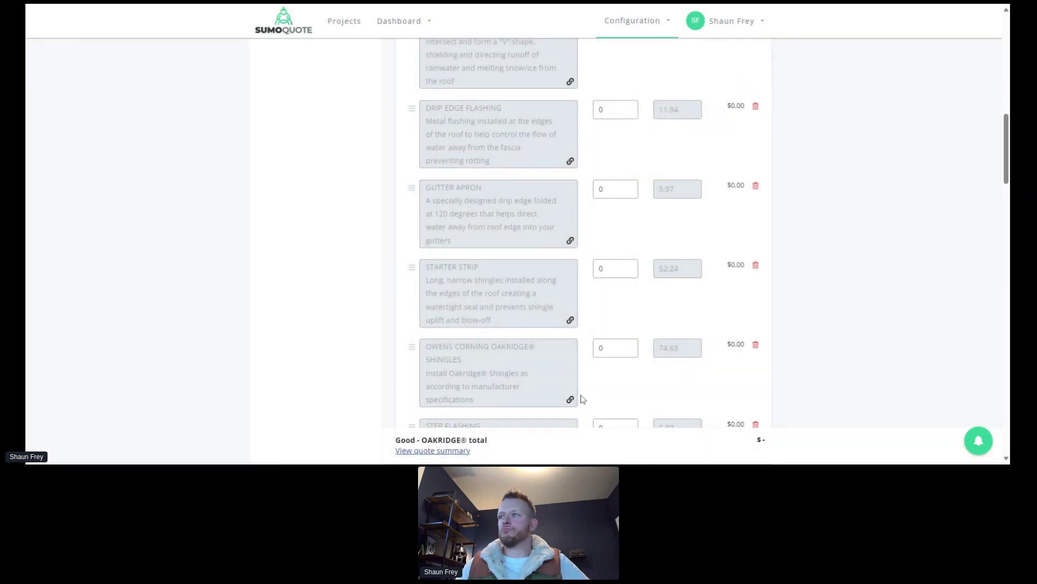
scroll(486, 222, up, 2)
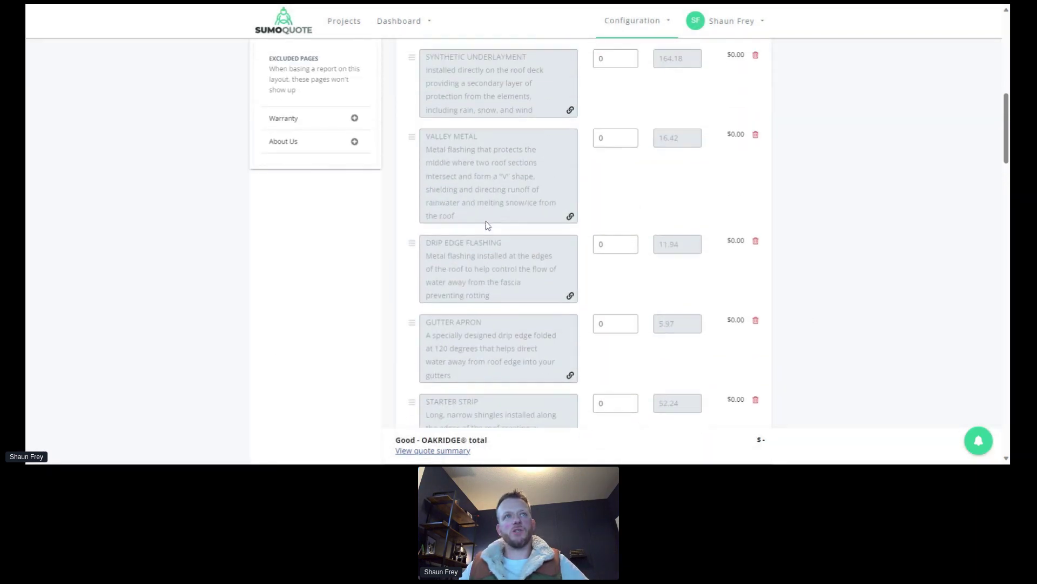
scroll(485, 221, up, 4)
scroll(485, 222, down, 2)
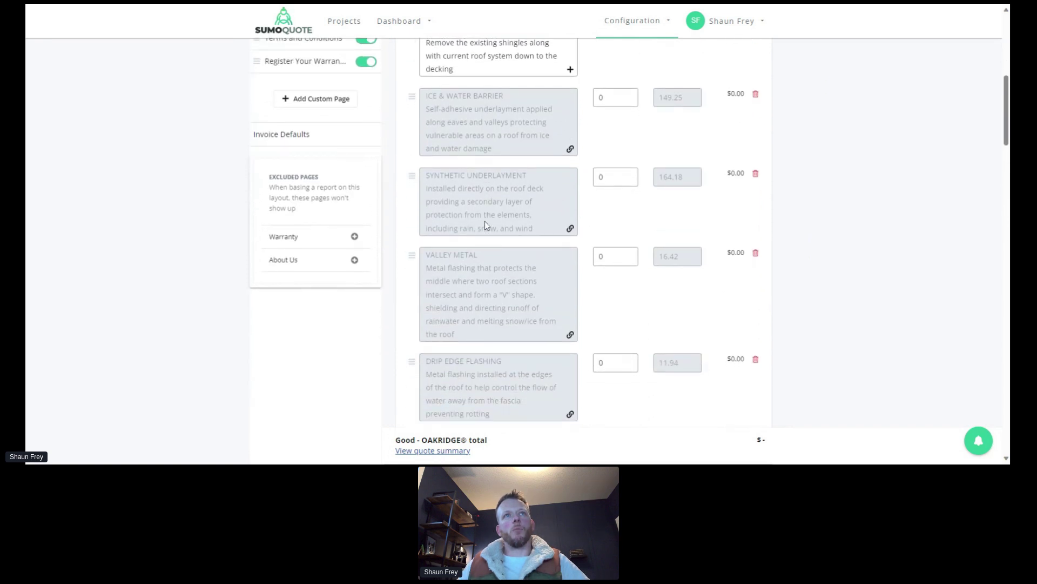
Step: Look through the line items of the shingle roof system section and on to the Standard Labor section of the layout
scroll(485, 221, down, 1)
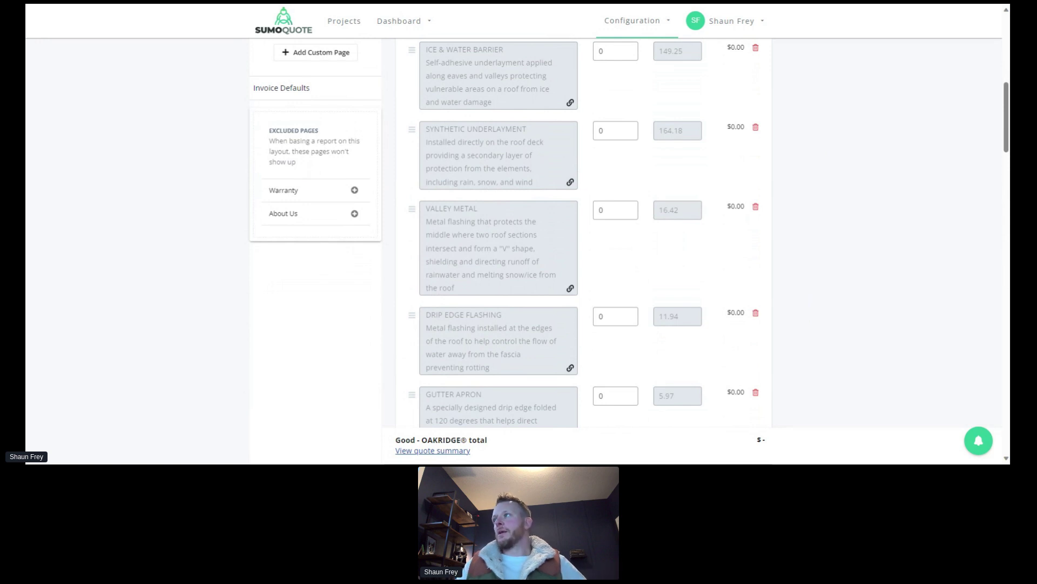
scroll(581, 253, up, 5)
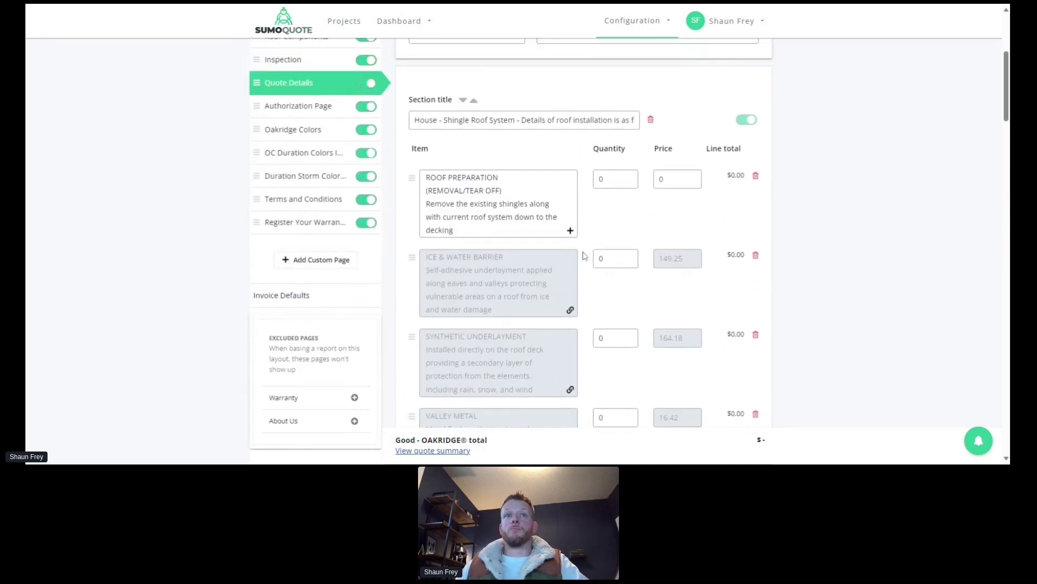
scroll(583, 248, down, 9)
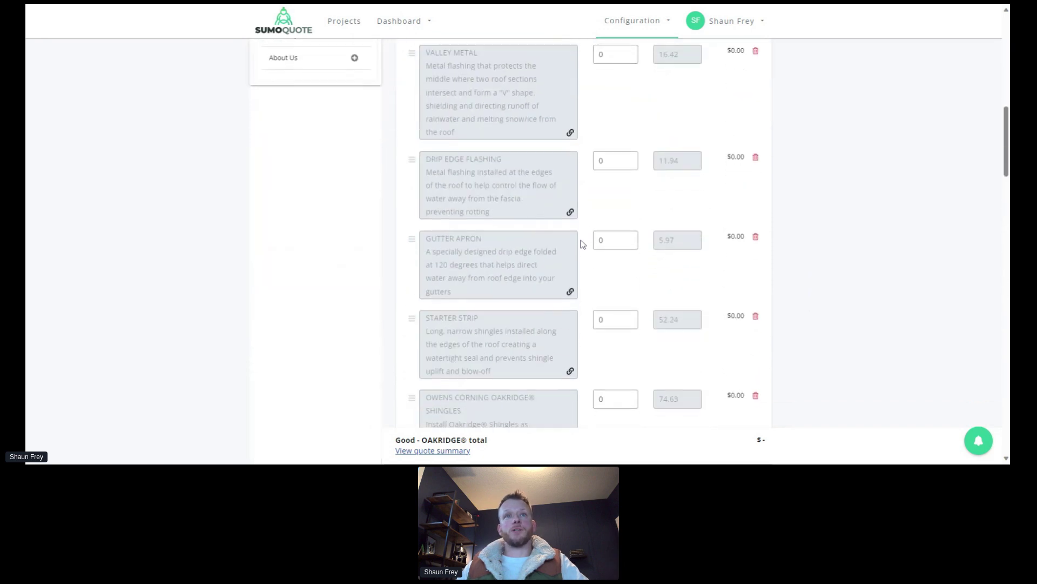
scroll(582, 245, down, 1)
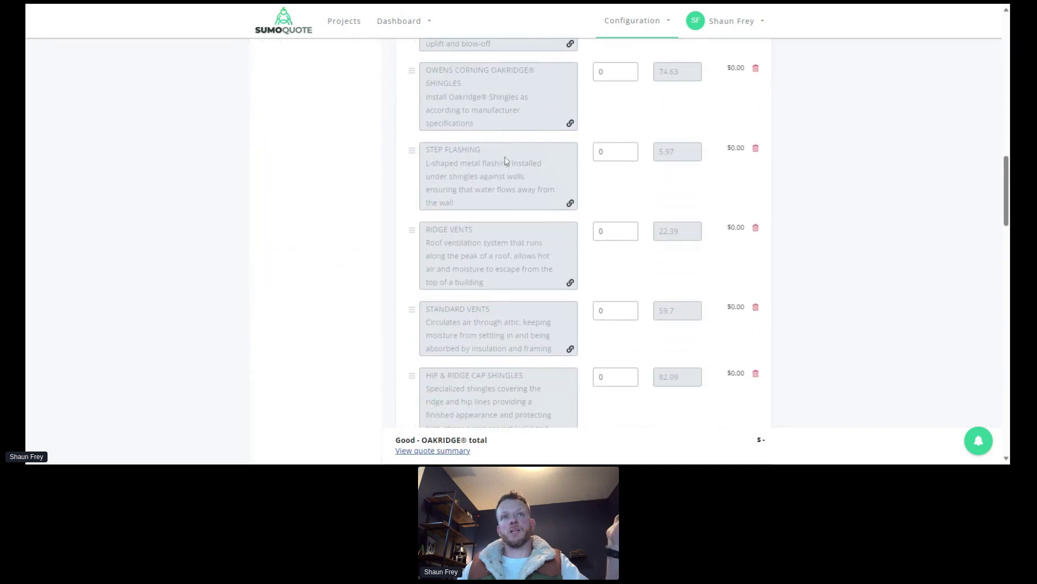
scroll(505, 156, down, 1)
scroll(504, 156, down, 6)
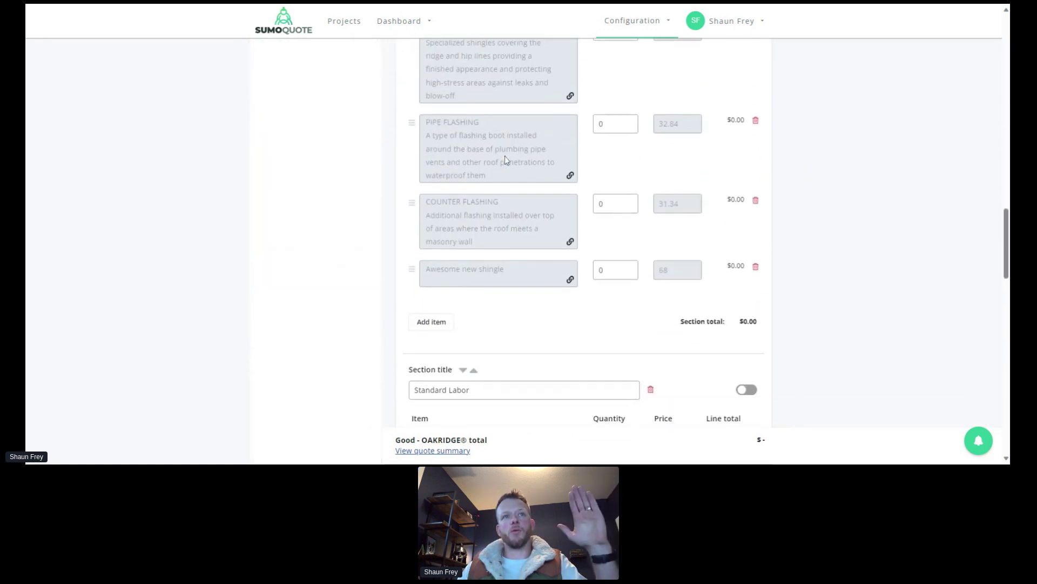
scroll(504, 155, down, 1)
scroll(492, 156, down, 3)
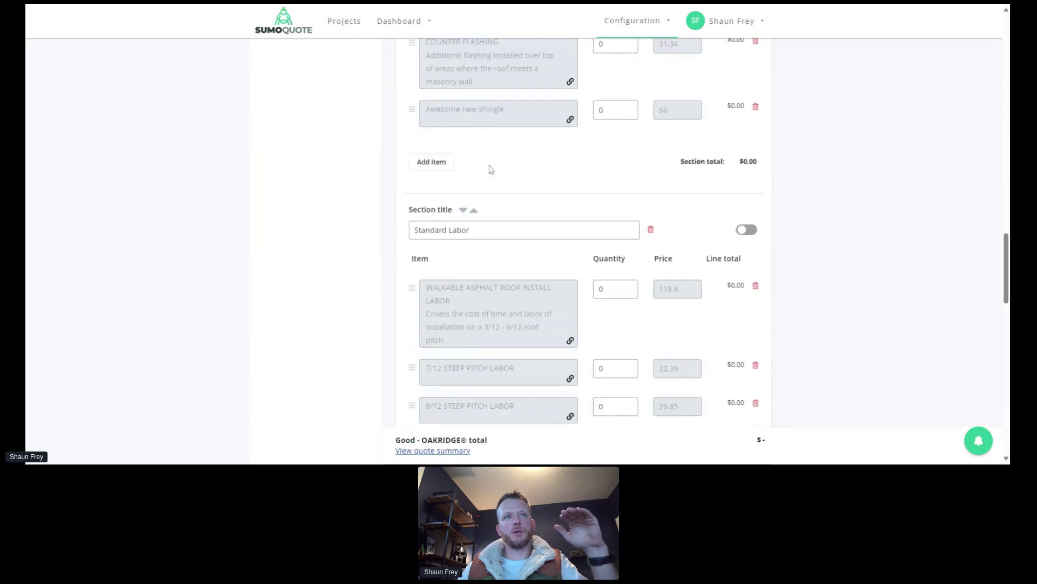
scroll(490, 161, down, 2)
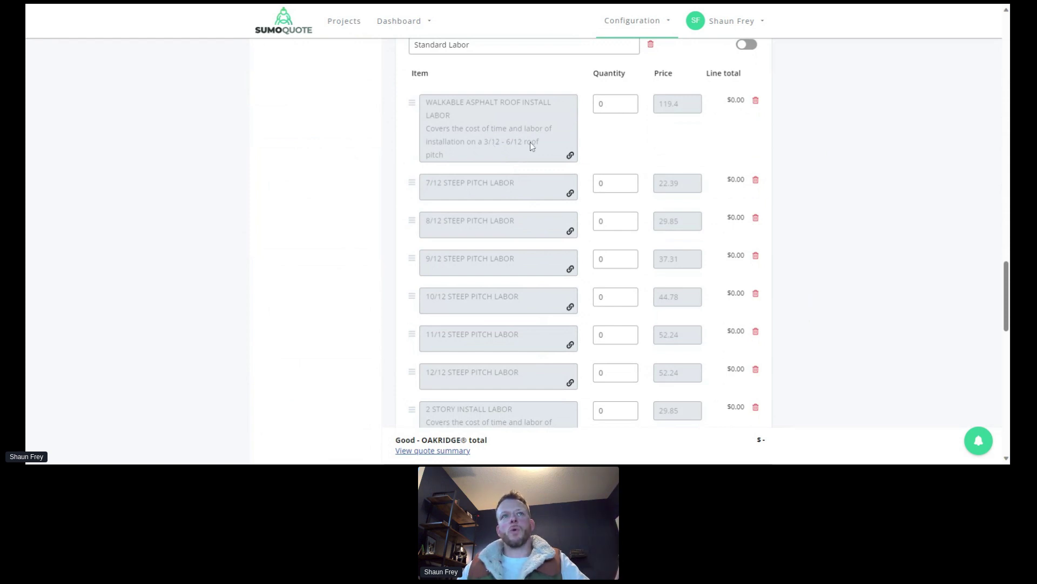
Step: Review the price and quantity calculations of the Walkable Asphalt Roof Install Labor item and close it without changes
click(570, 155)
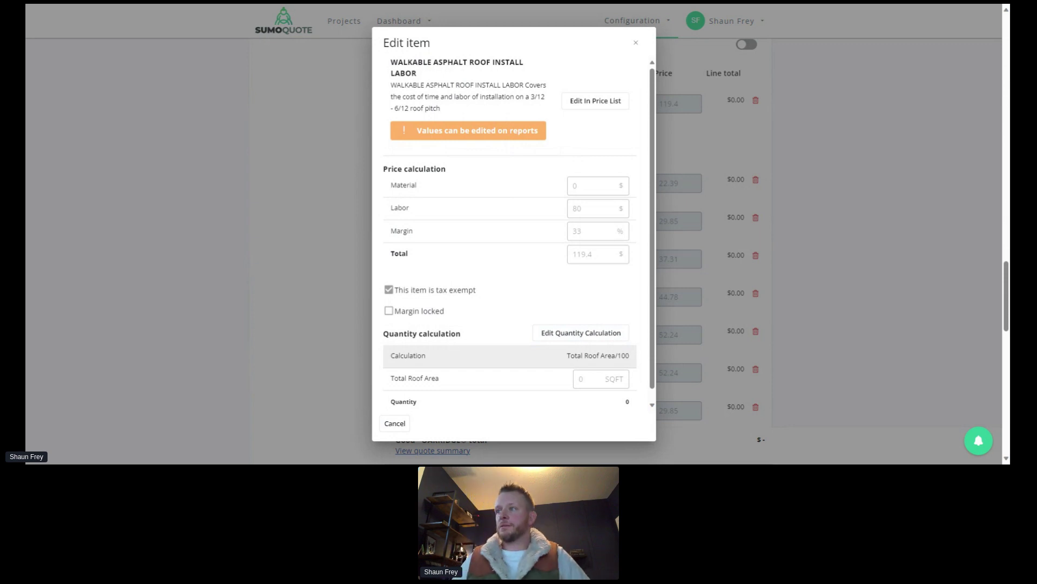
click(858, 230)
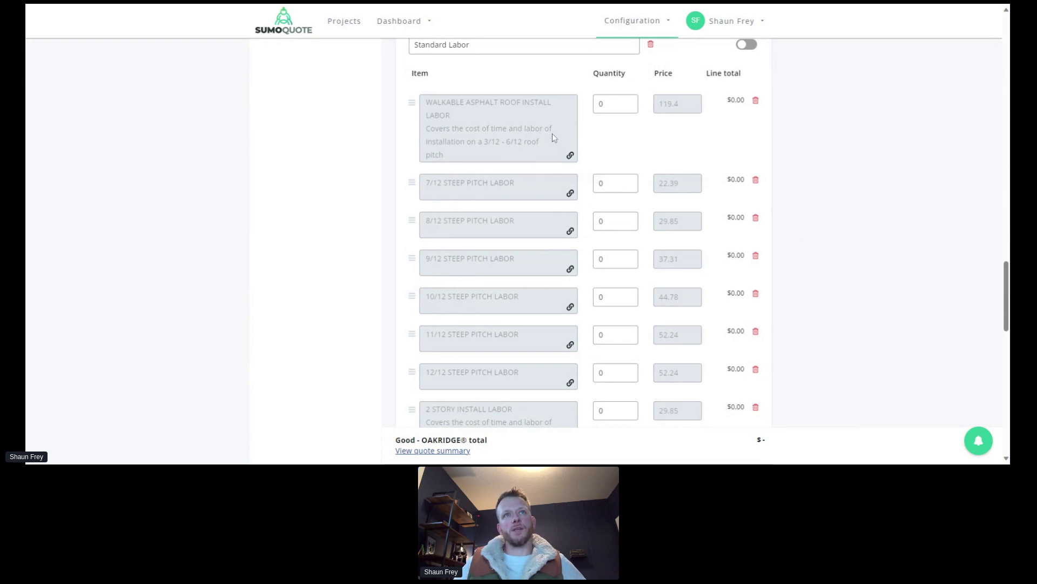
click(570, 157)
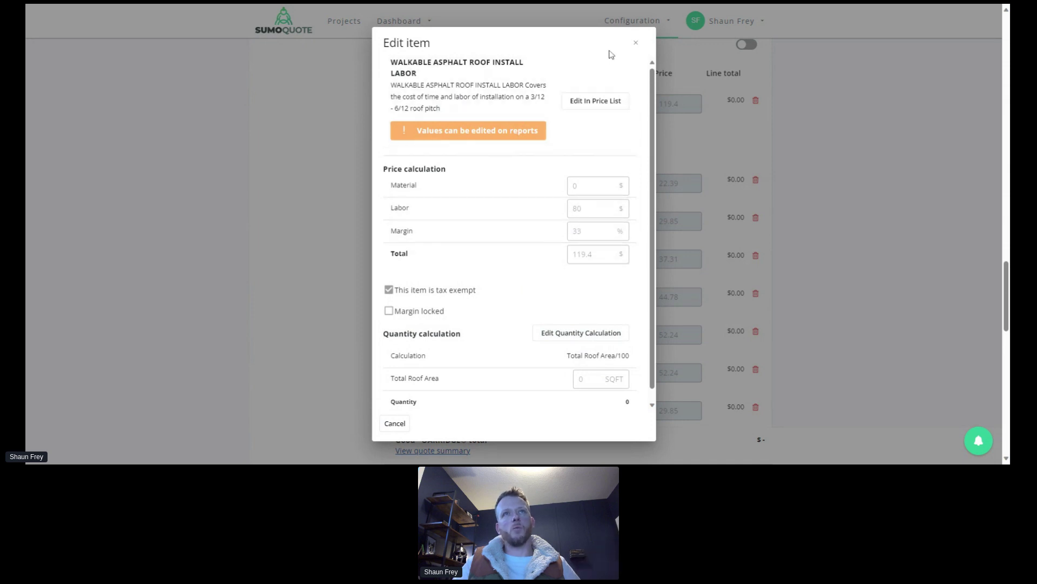
click(635, 43)
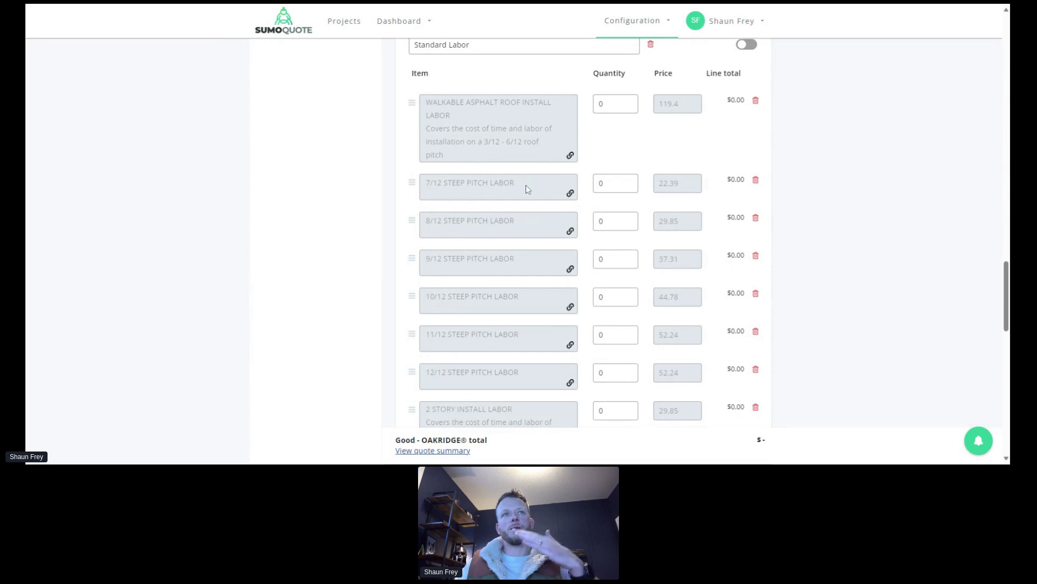
Step: Review the labor cost and quantity calculation of the 7/12 Steep Pitch Labor item and close it without changes
click(570, 193)
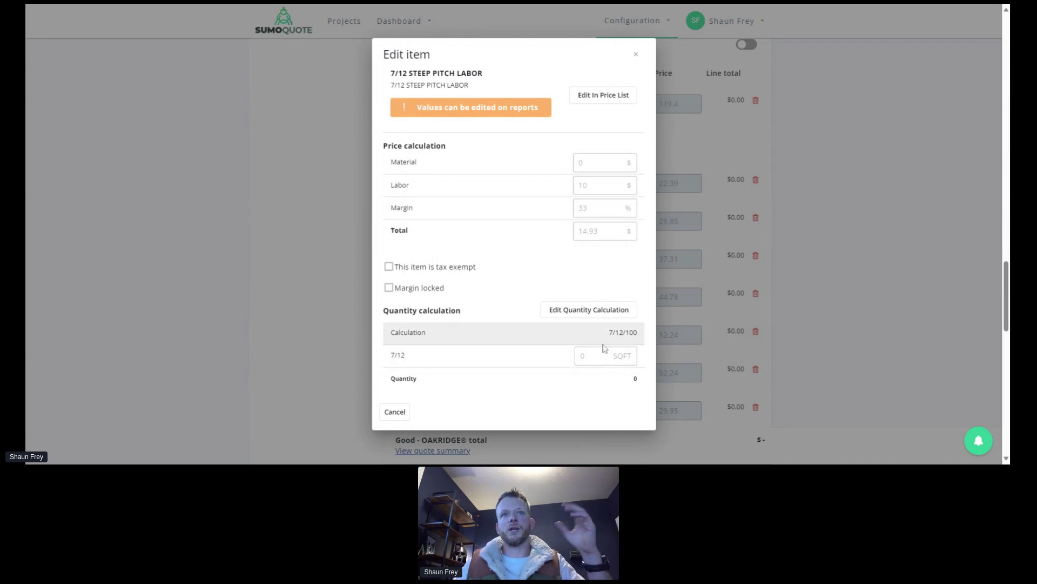
double_click(583, 185)
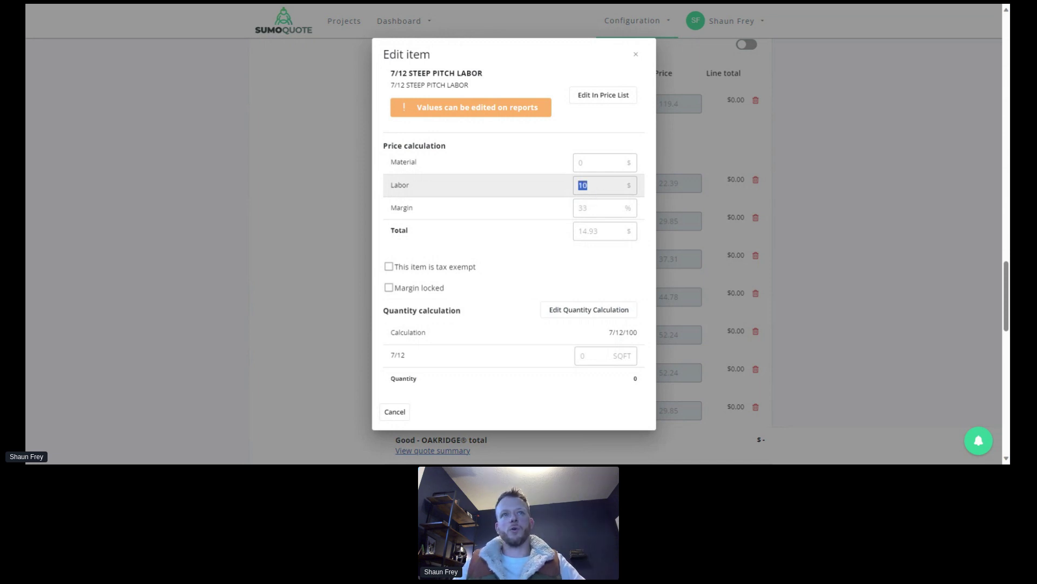
click(589, 188)
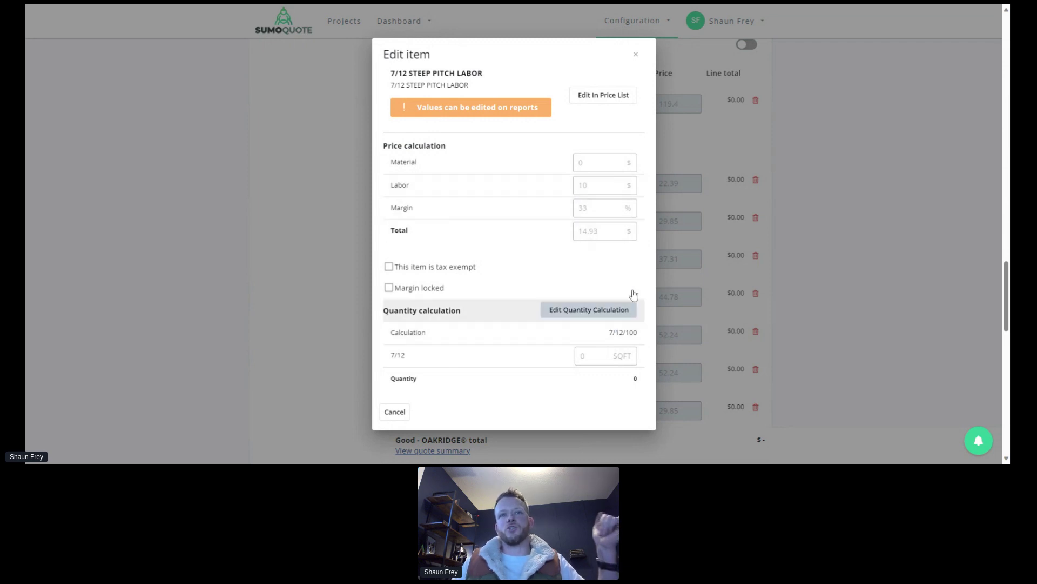
click(636, 54)
Step: Open the Owens Corning Roofing Quote of the first listed project and go to Standard Labor in its Quote Details
scroll(540, 216, up, 3)
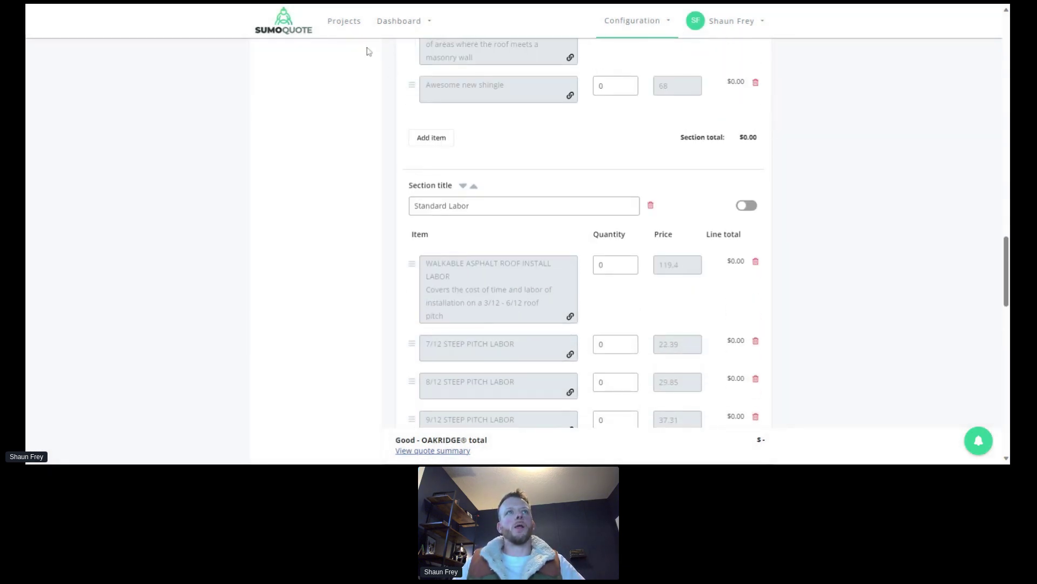
click(341, 27)
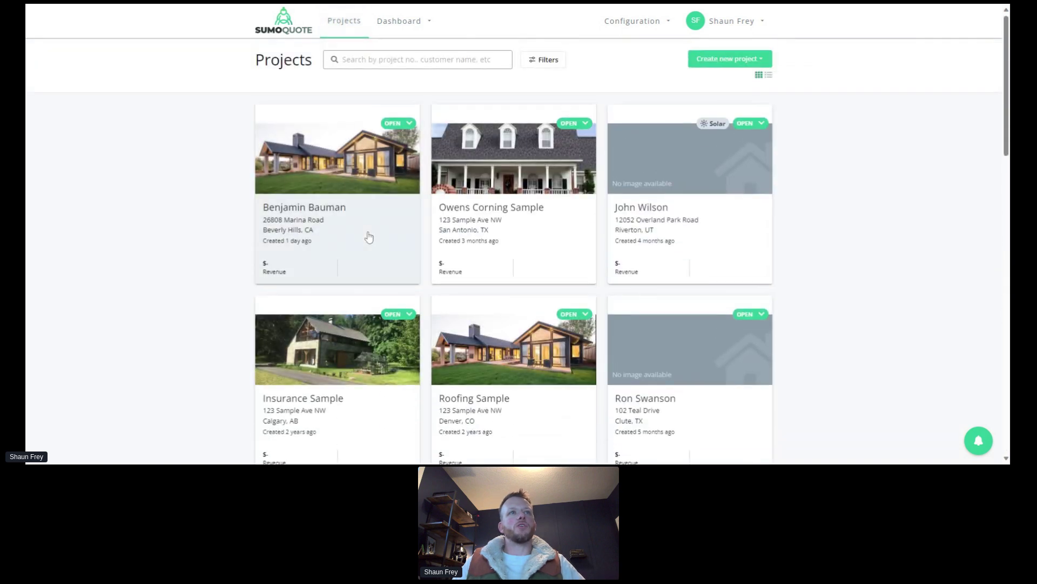
click(368, 234)
click(533, 225)
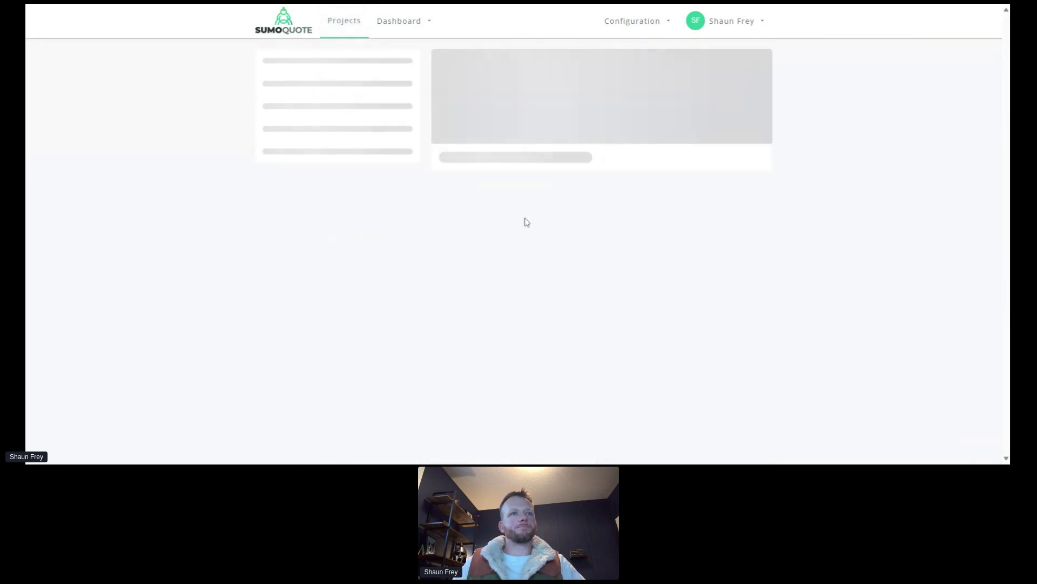
click(306, 297)
scroll(601, 324, down, 4)
scroll(621, 324, down, 15)
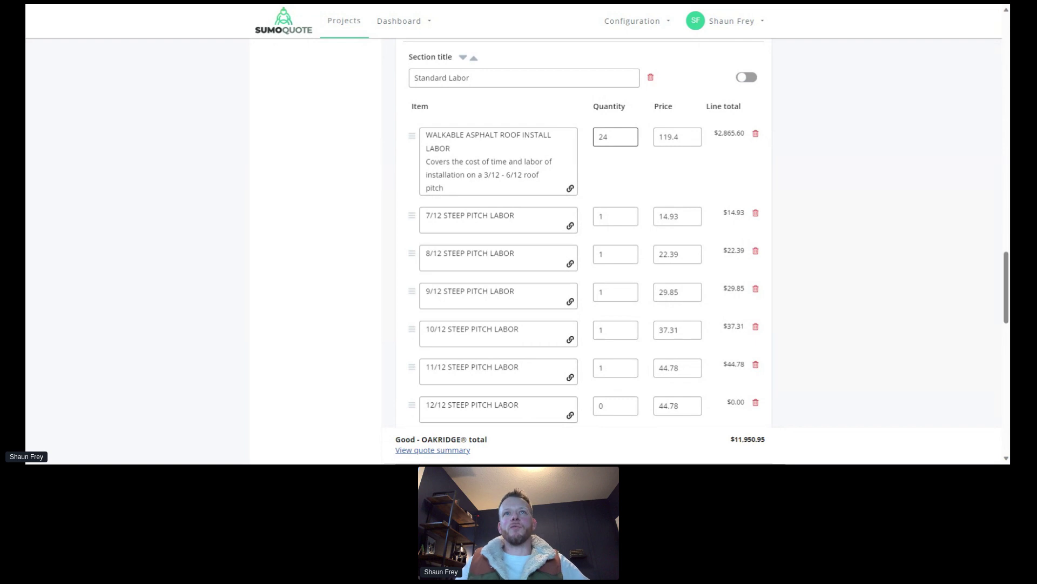
Step: Highlight the line totals of the walkable asphalt, 7/12 and 8/12 labor items and review the remaining Standard Labor items
drag(718, 134, 745, 135)
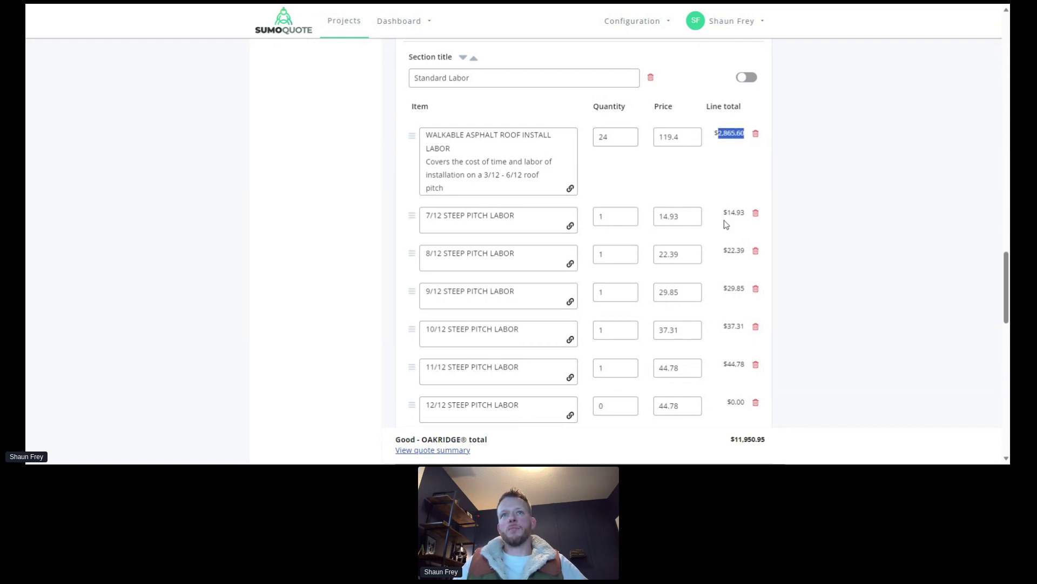
drag(726, 213, 746, 214)
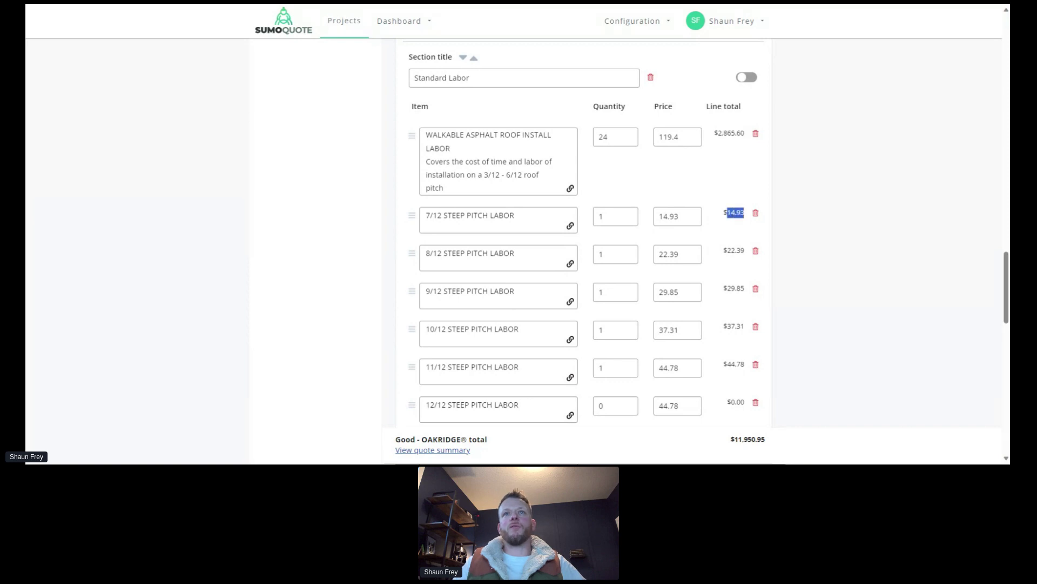
drag(727, 250, 740, 250)
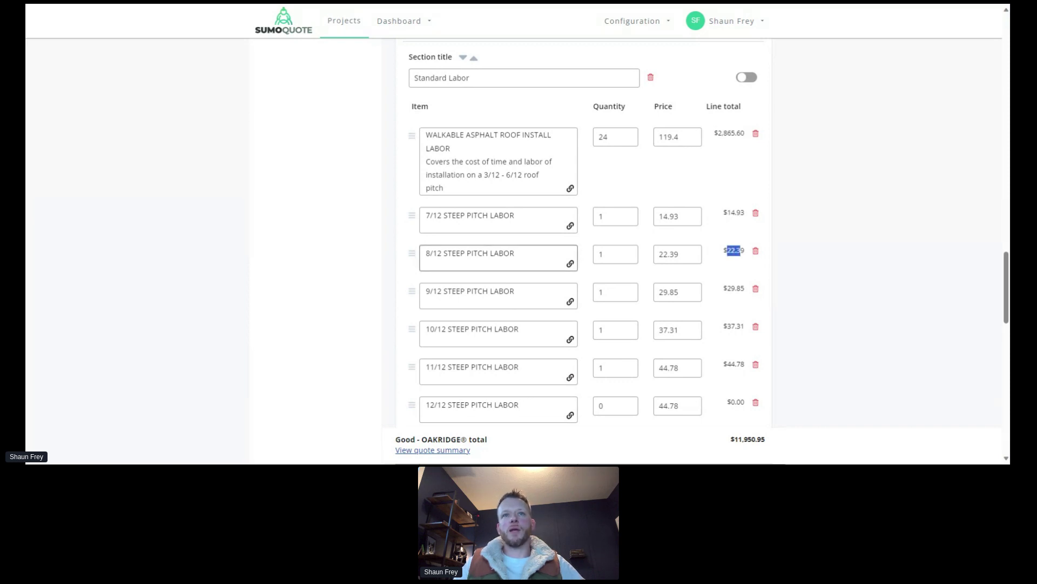
scroll(697, 259, down, 2)
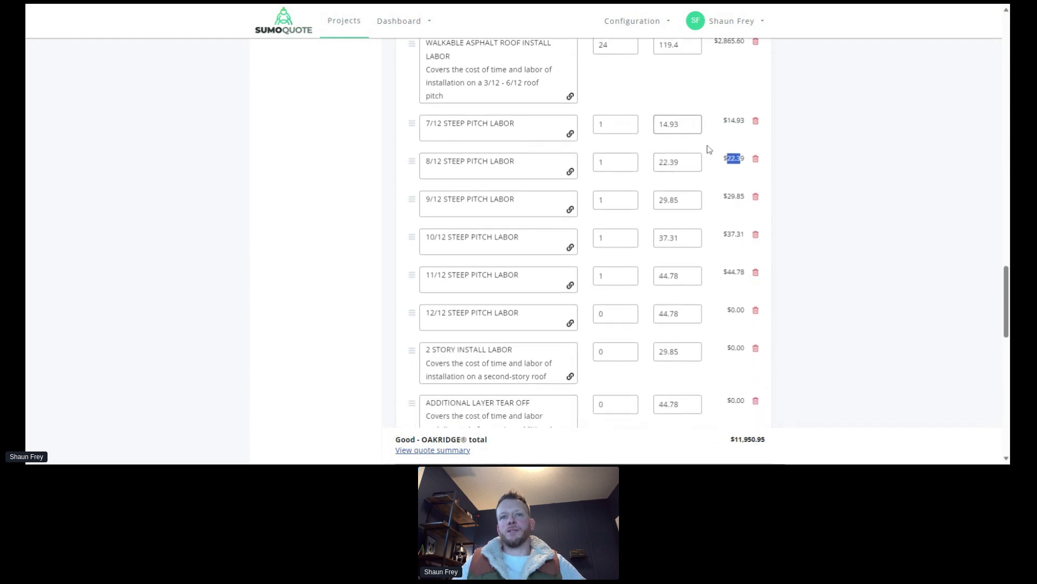
scroll(668, 259, down, 1)
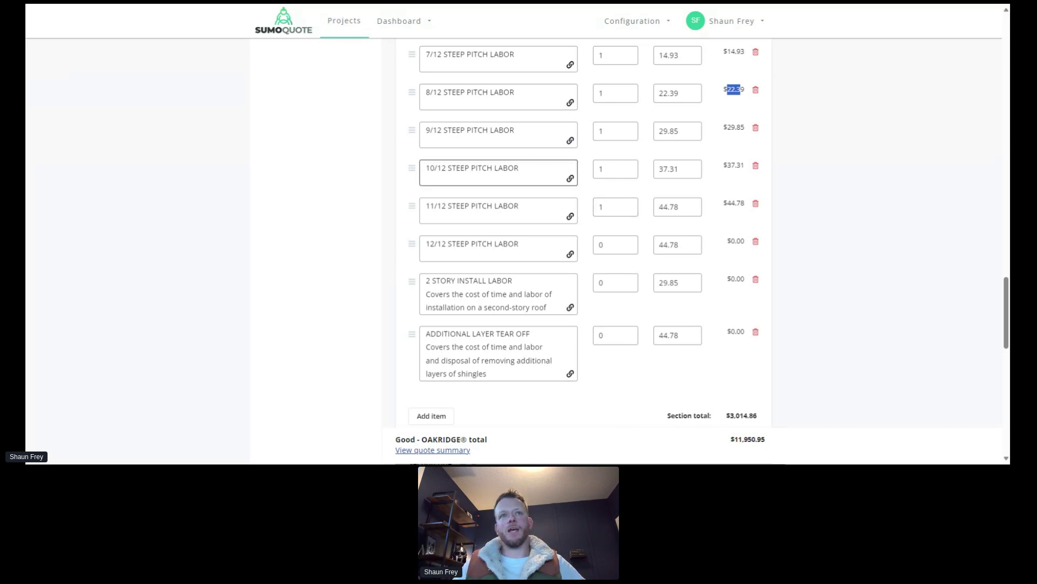
scroll(654, 226, up, 3)
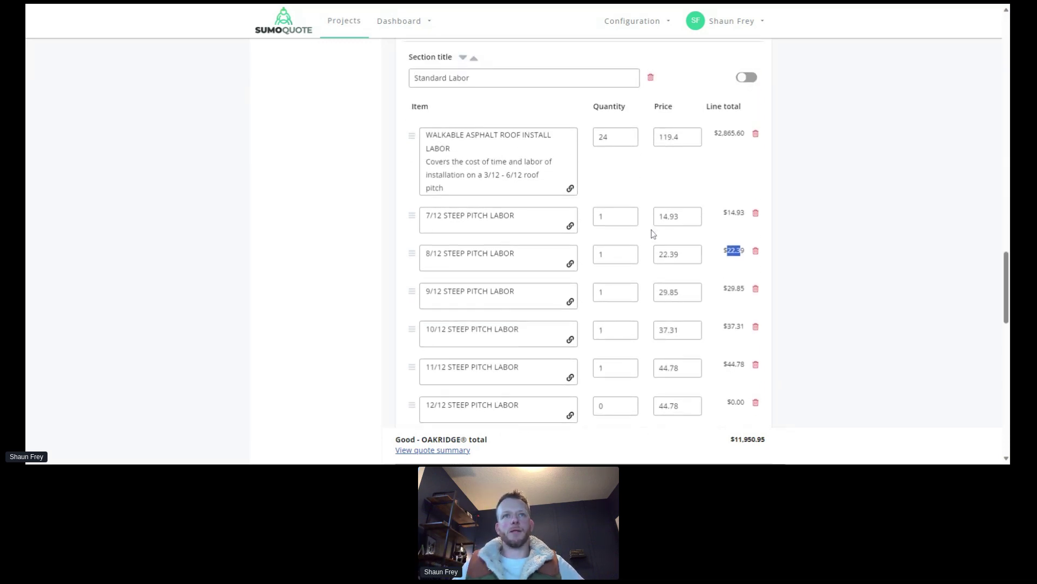
scroll(657, 237, up, 1)
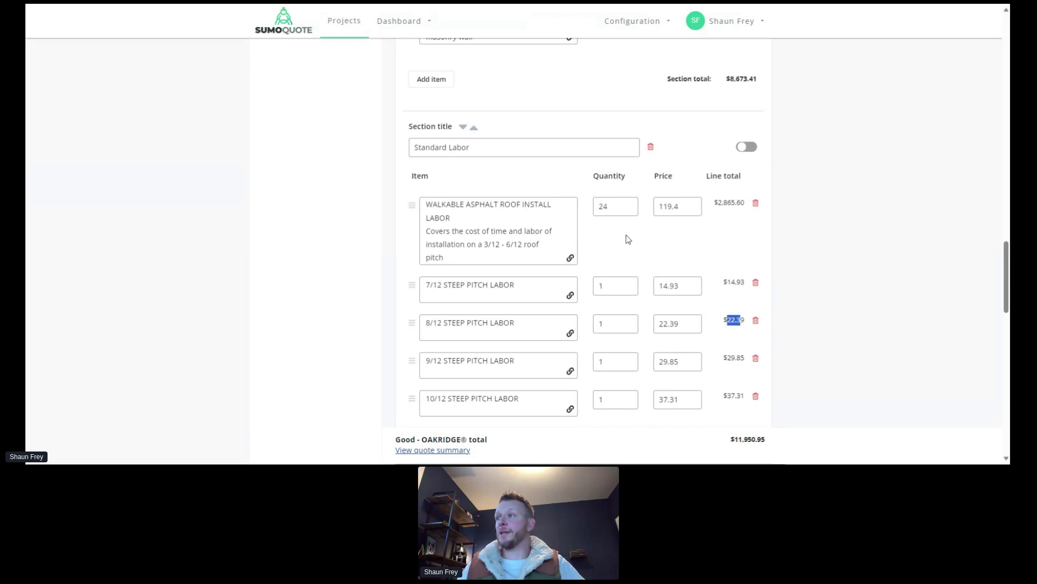
Step: Look over the quote's labor and Additional Materials items, returning to the start of Quote Details
scroll(609, 208, down, 2)
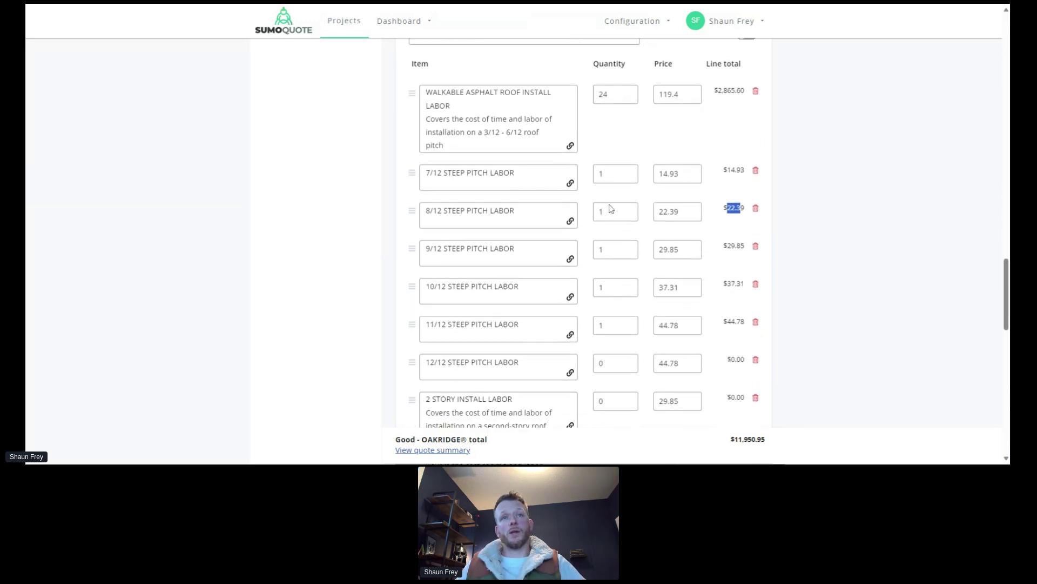
scroll(609, 209, down, 8)
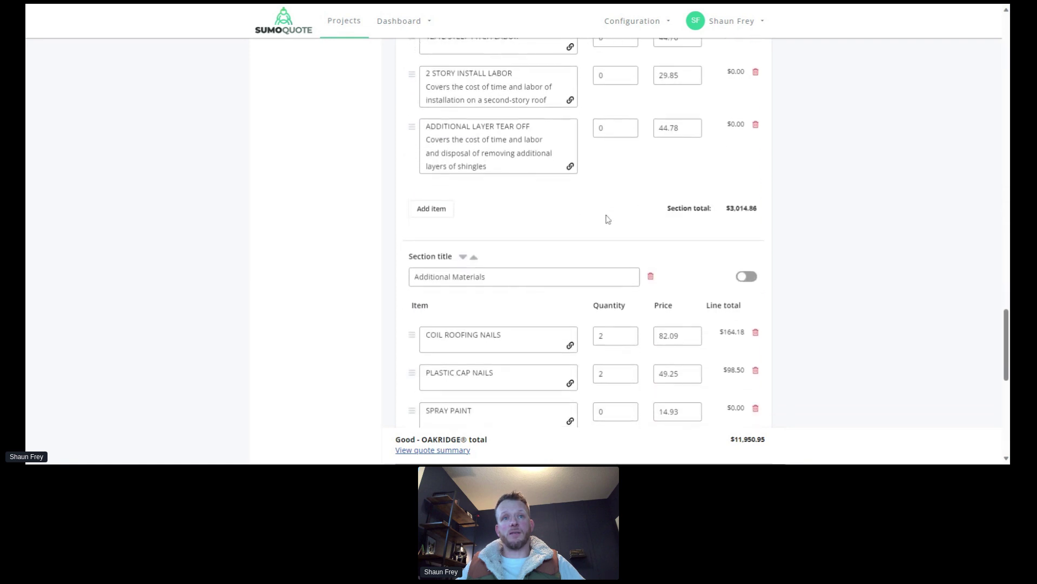
scroll(875, 370, up, 2)
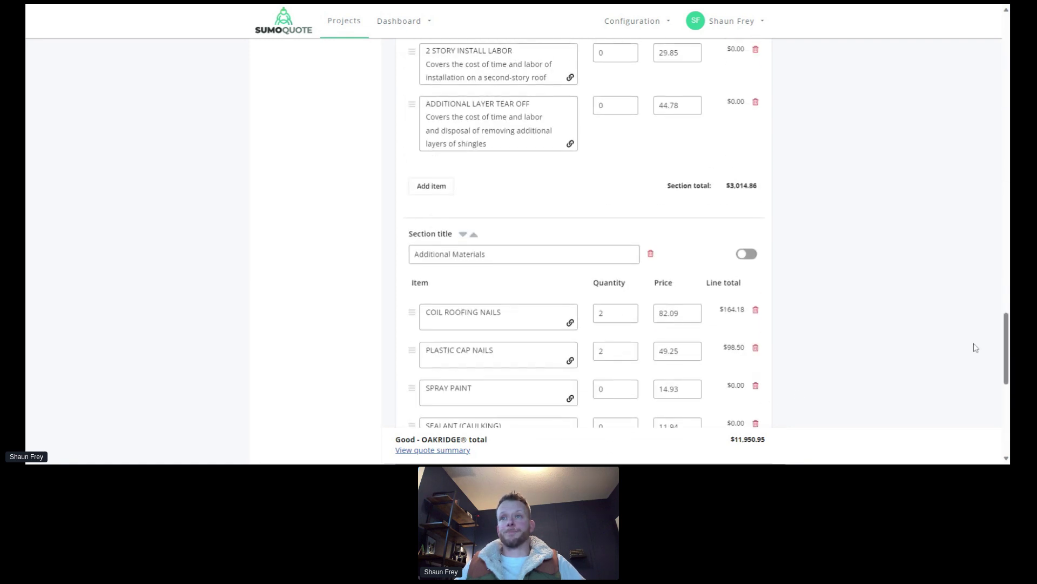
drag(1006, 346, 1006, 148)
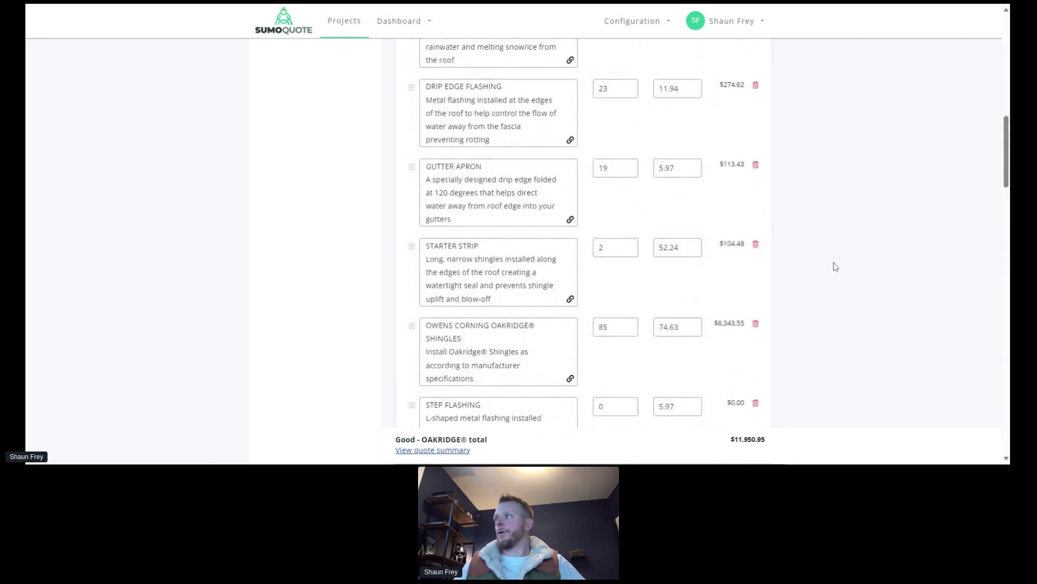
scroll(290, 109, up, 11)
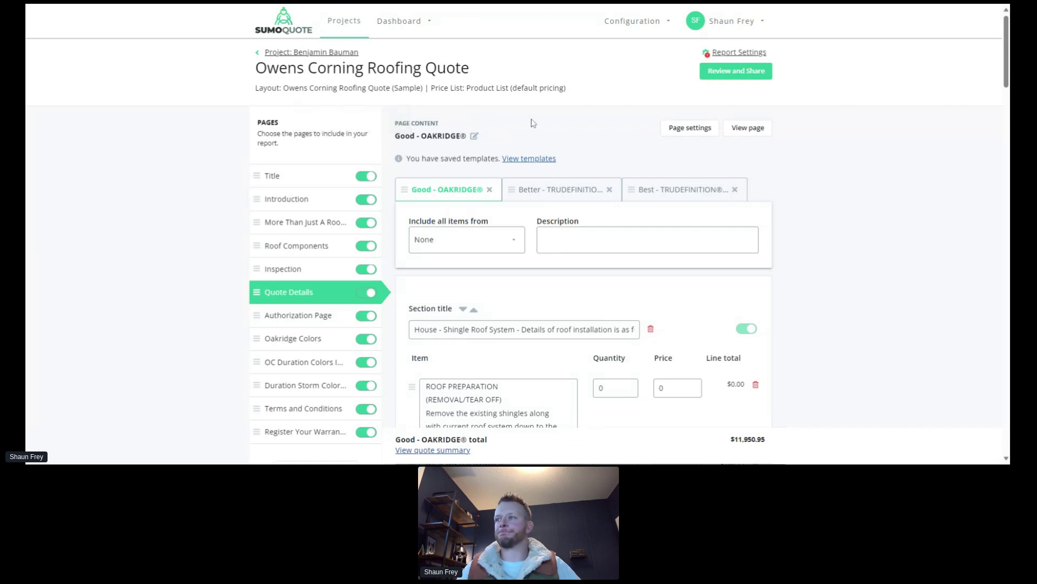
Step: Leave the quote and its project, and open Products & Pricing in the Account Settings
click(301, 54)
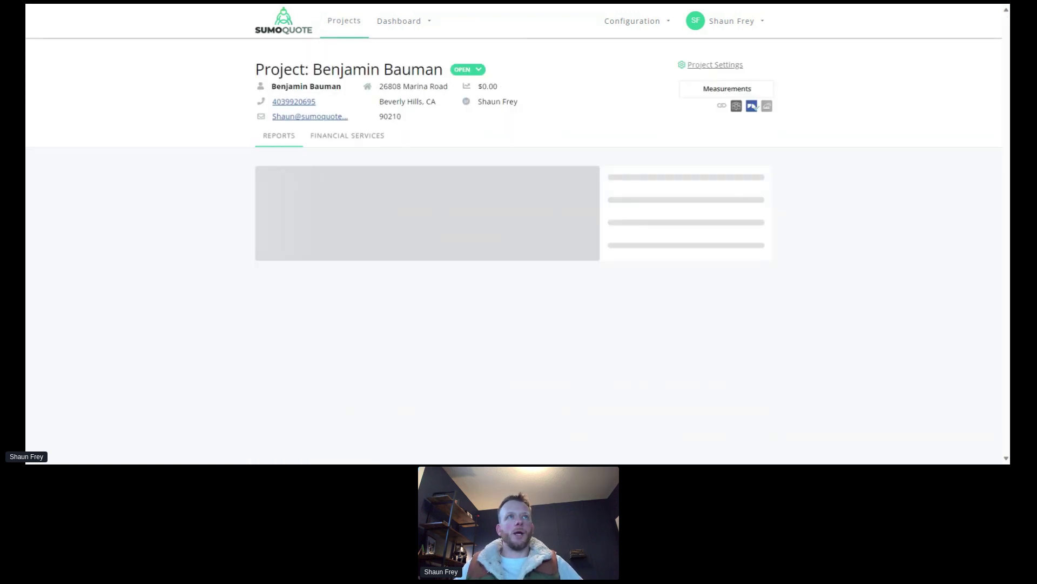
click(355, 31)
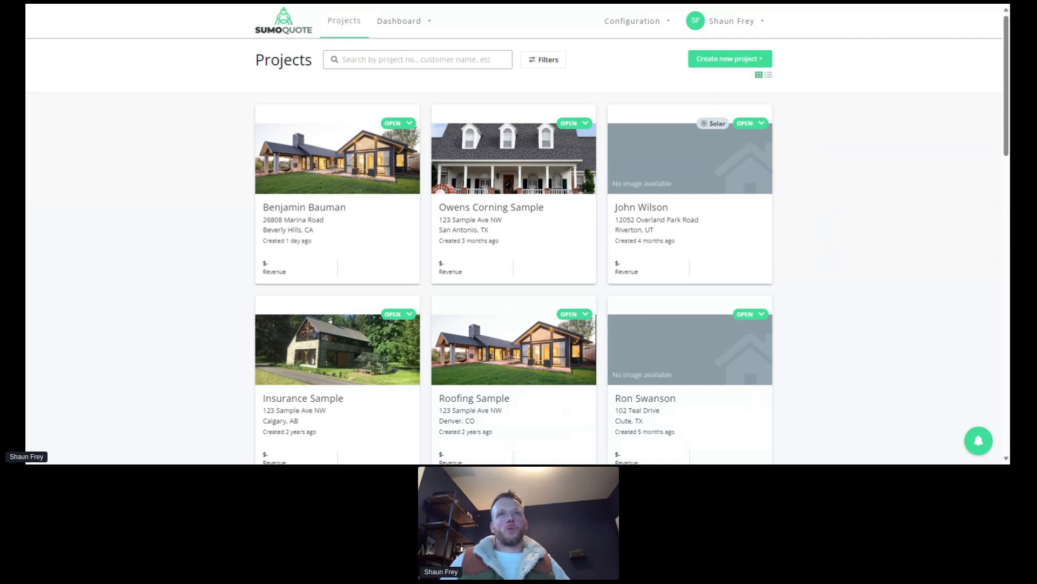
mouse_move(625, 63)
mouse_move(639, 27)
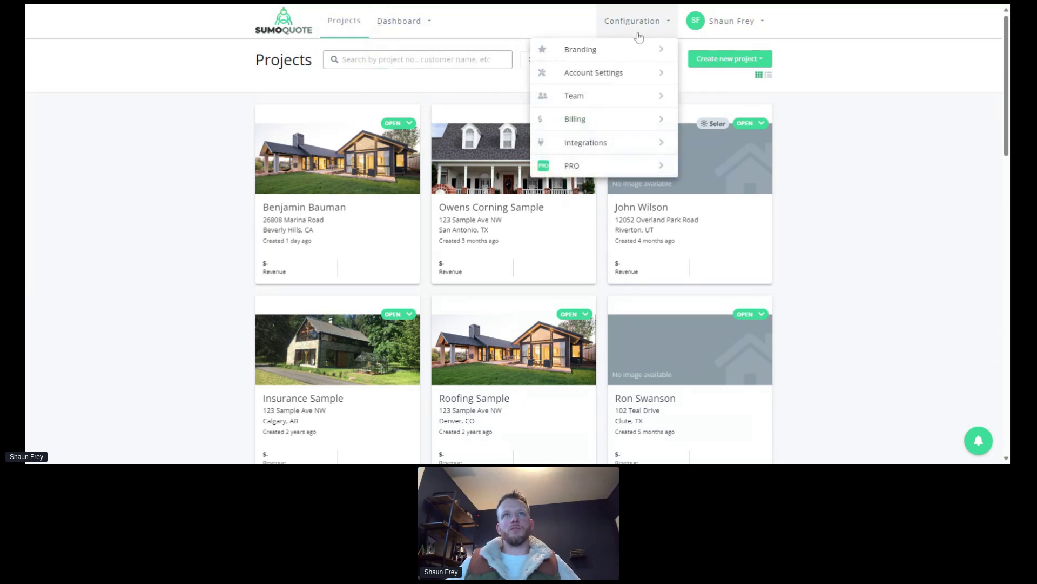
click(636, 74)
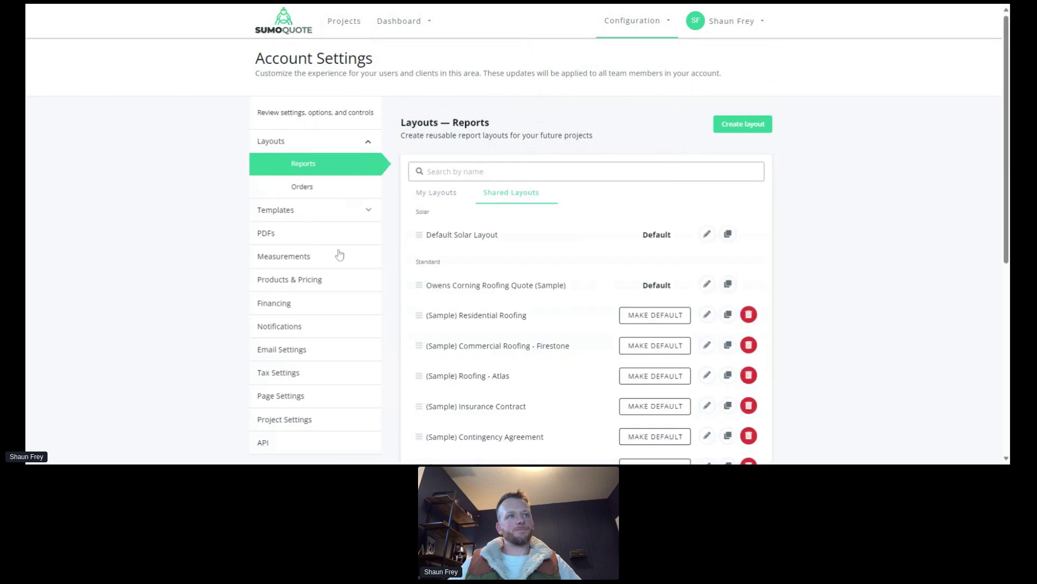
click(284, 282)
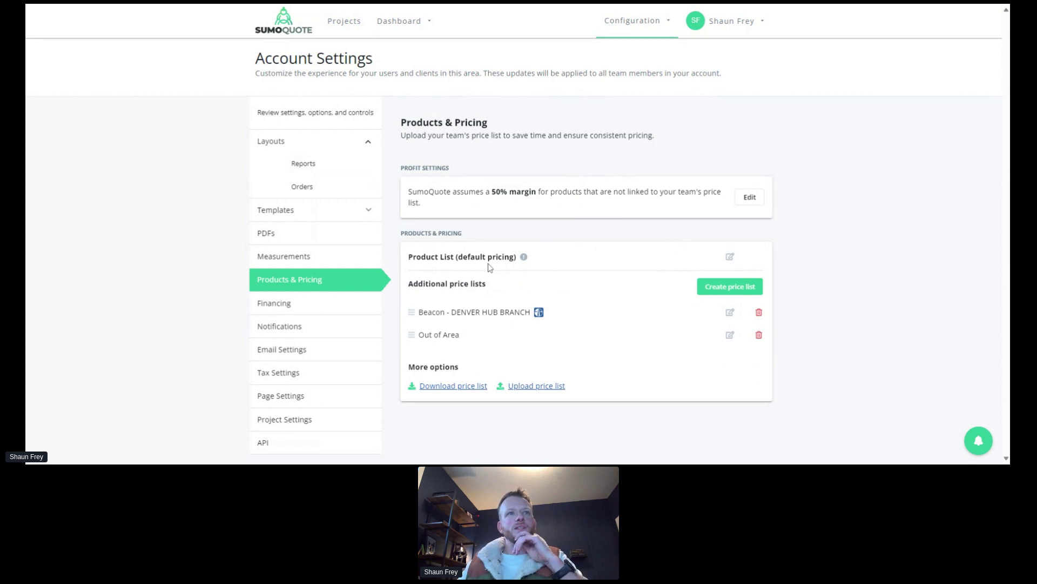
Step: Highlight the Product List (default pricing) entry on the Products & Pricing page
drag(409, 256, 517, 257)
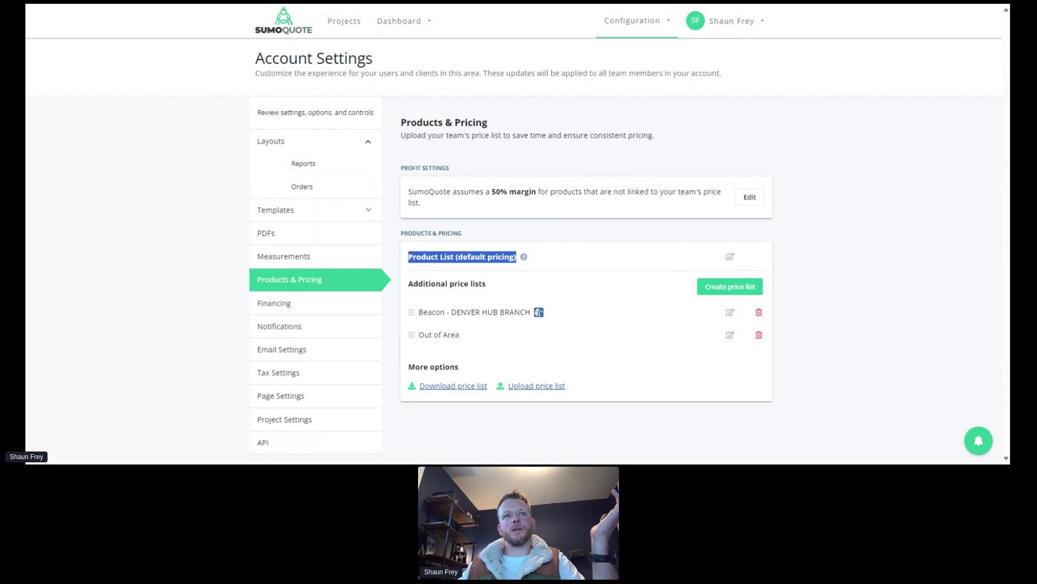
click(659, 229)
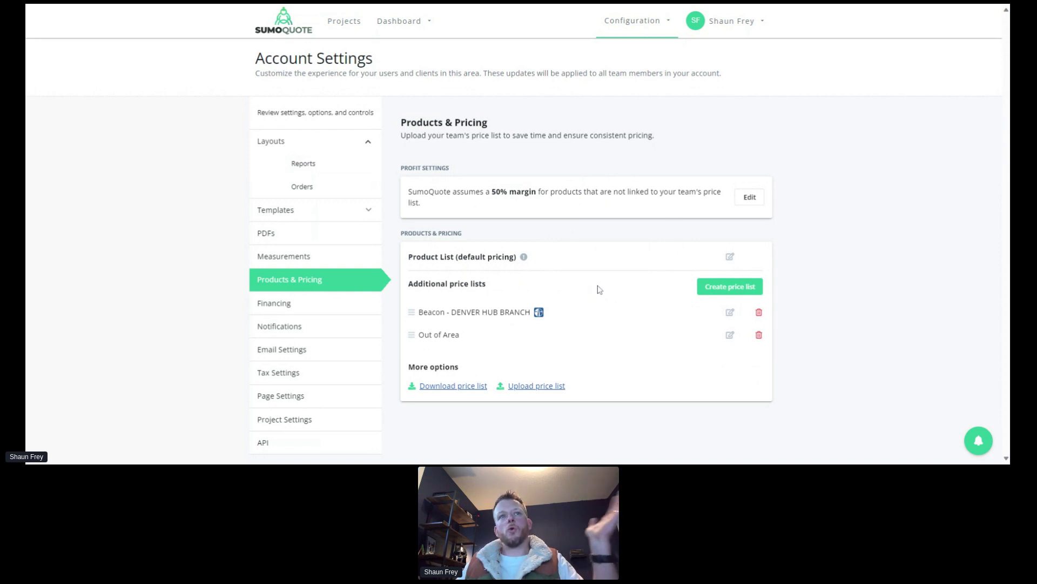
drag(408, 257, 517, 257)
click(579, 266)
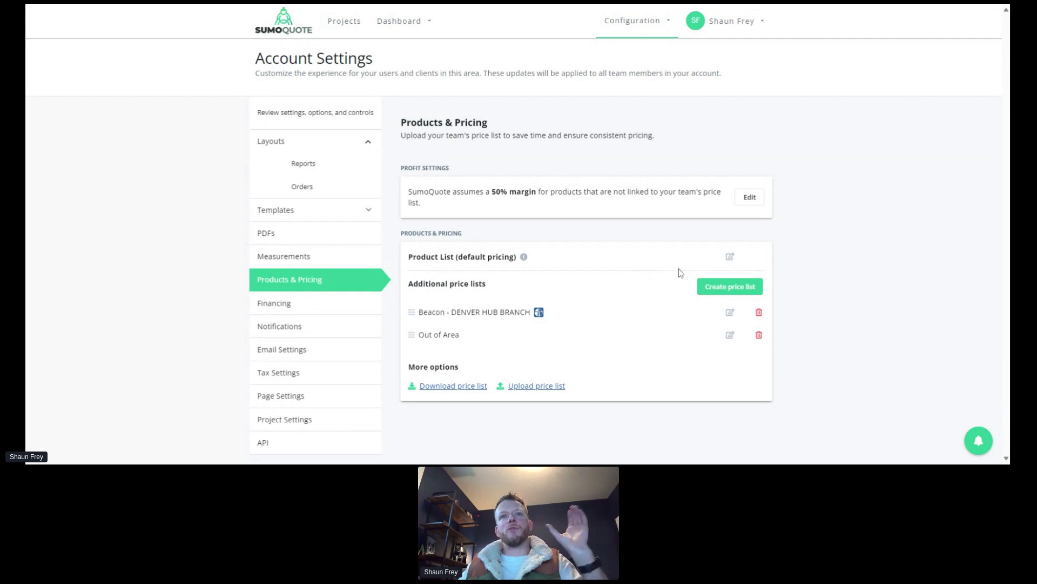
Step: Open the default pricing Product List and look through its items, returning to the start of the list
click(730, 256)
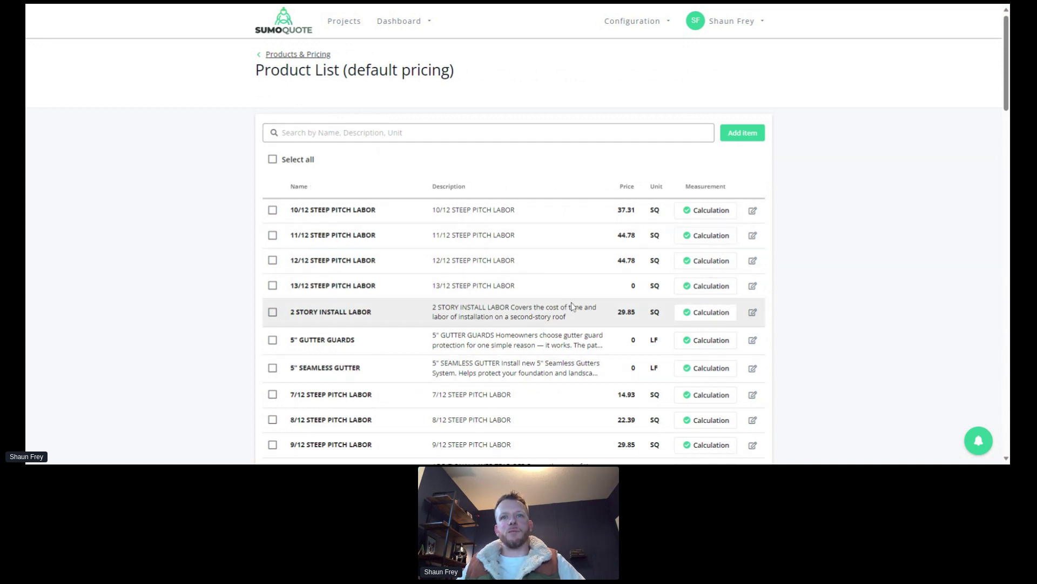
scroll(385, 251, down, 2)
scroll(385, 251, down, 7)
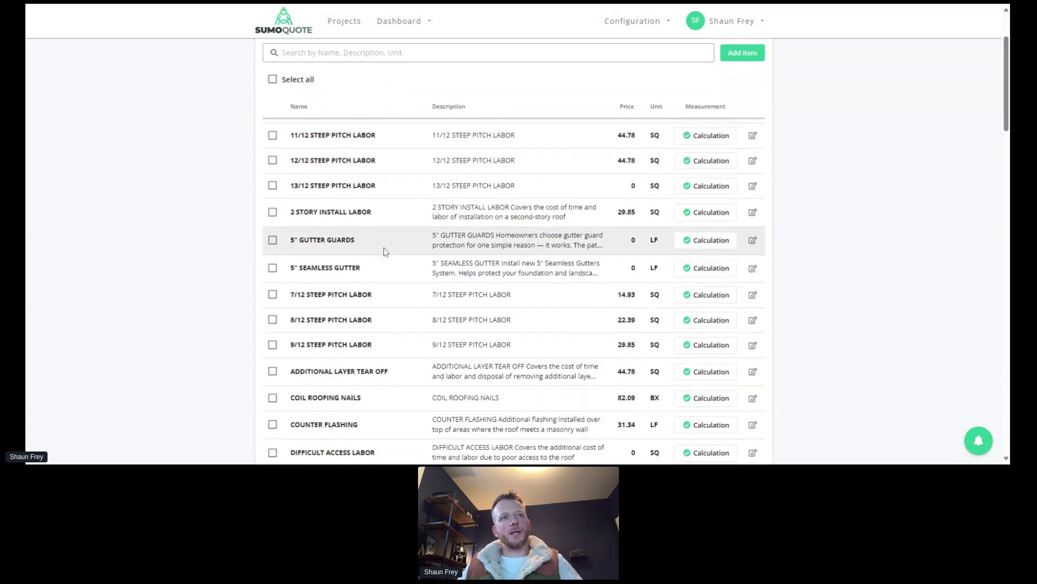
scroll(381, 252, down, 4)
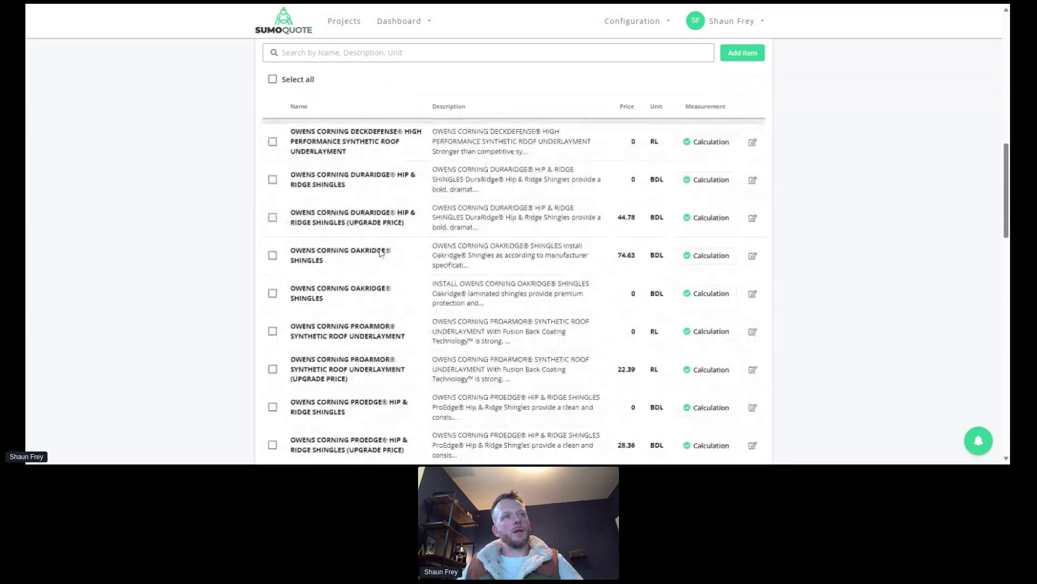
scroll(416, 319, up, 10)
scroll(416, 318, up, 3)
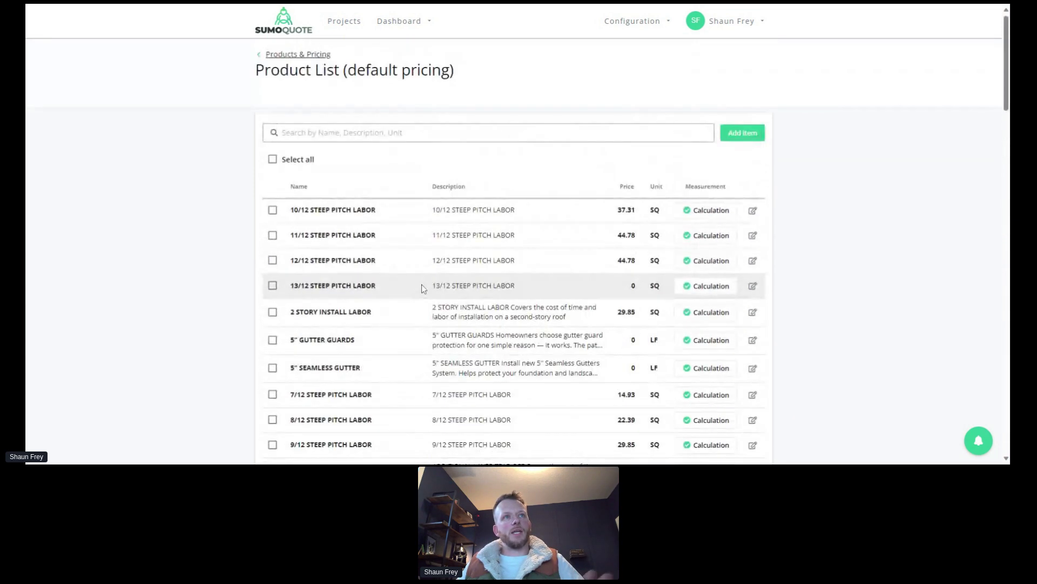
Step: Select all items in the default Product List and clear the selection again
click(332, 132)
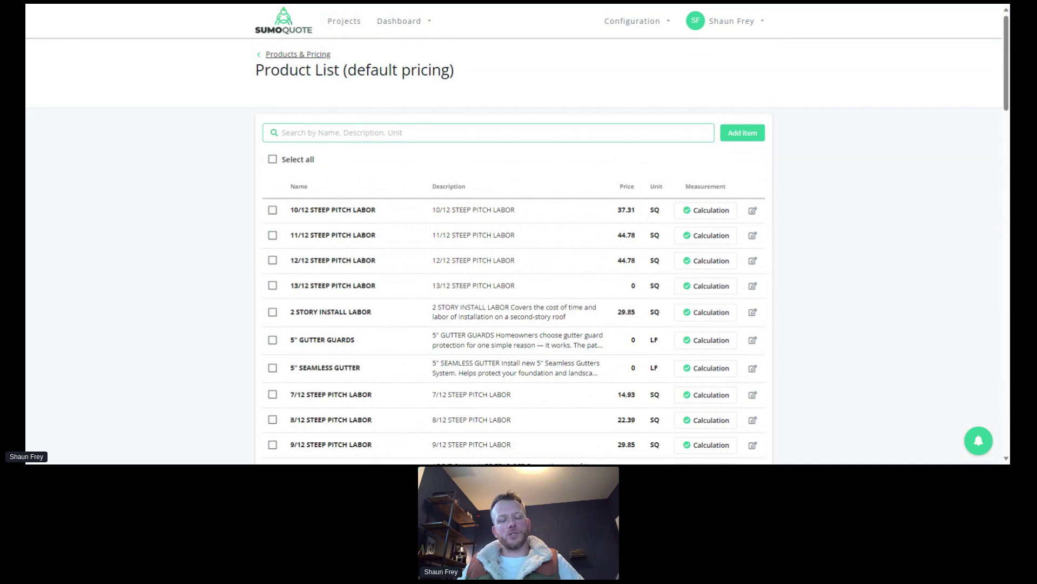
click(277, 162)
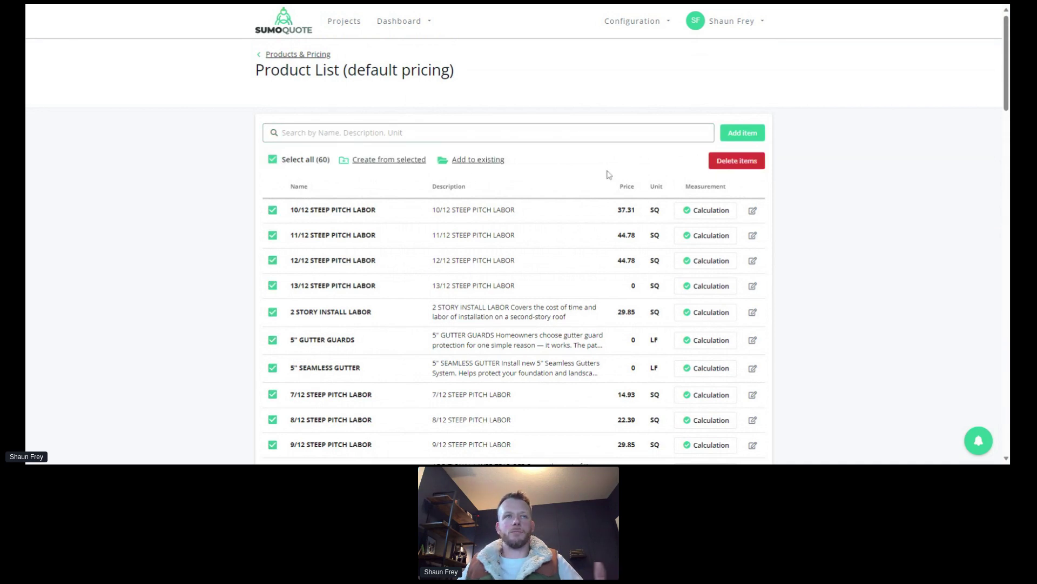
click(273, 162)
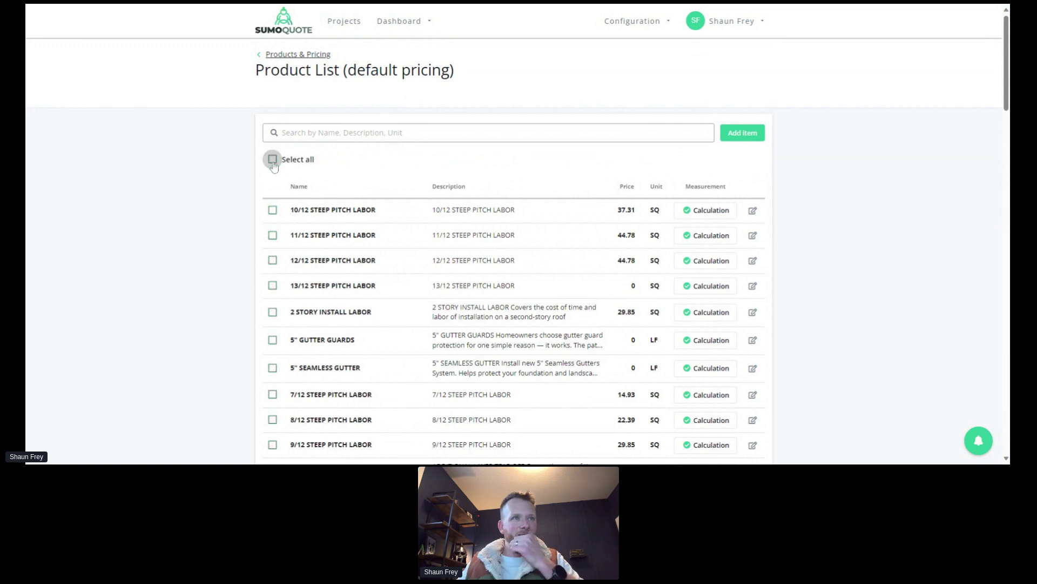
Step: Select the 10/12, 11/12, 12/12 and 13/12 STEEP PITCH LABOR items and deselect all four again
click(273, 210)
click(273, 235)
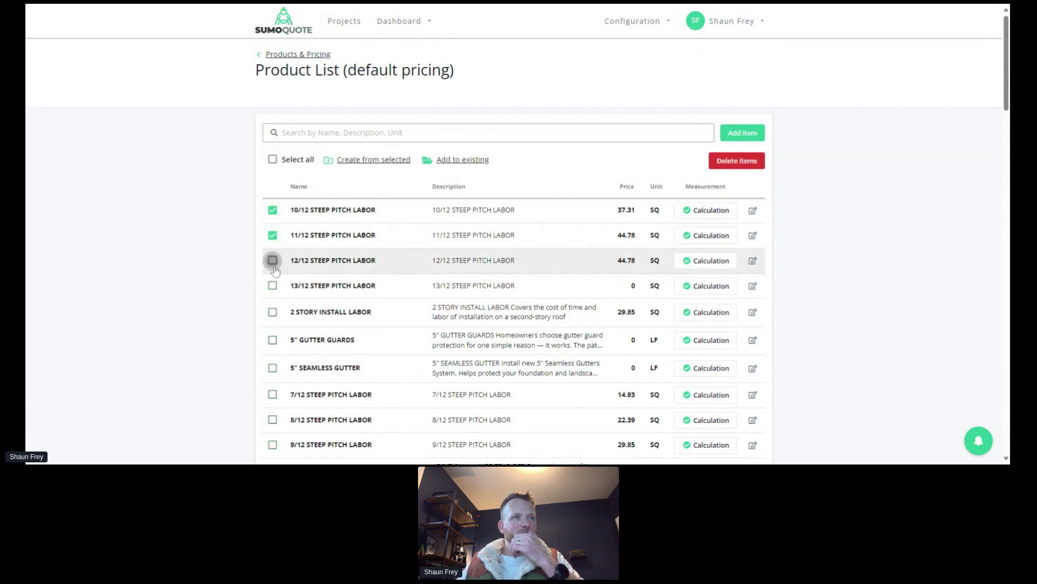
click(272, 260)
click(273, 286)
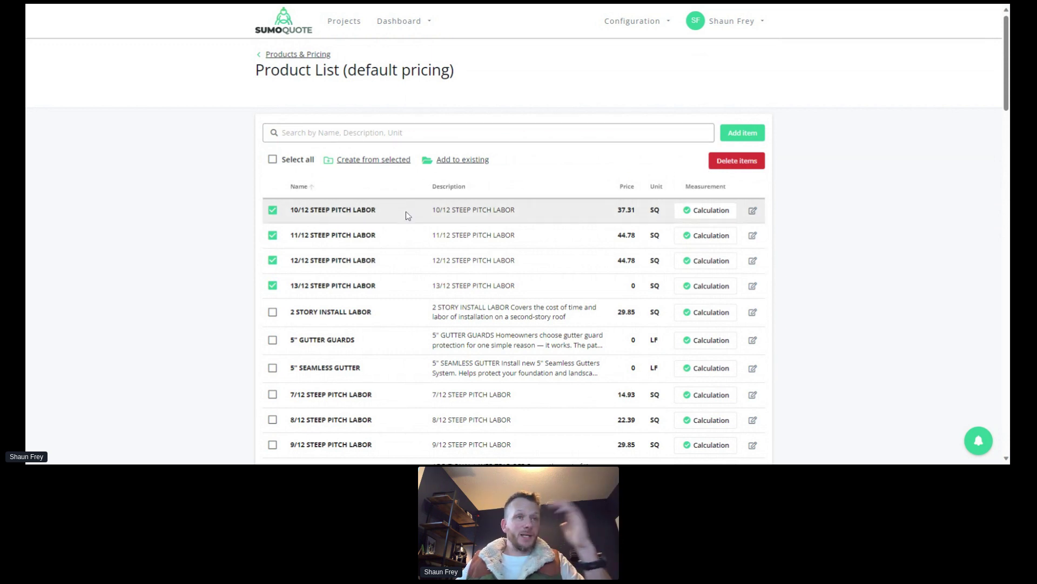
click(272, 286)
click(273, 260)
click(272, 235)
click(272, 210)
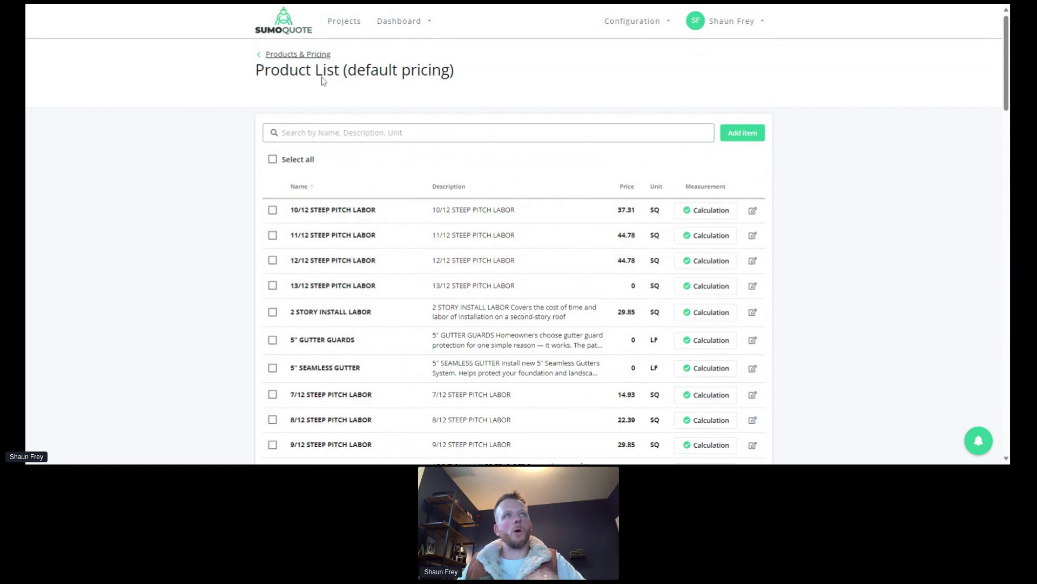
Step: Return to Products & Pricing and highlight the additional price lists Beacon - DENVER HUB BRANCH and Out of Area
click(288, 54)
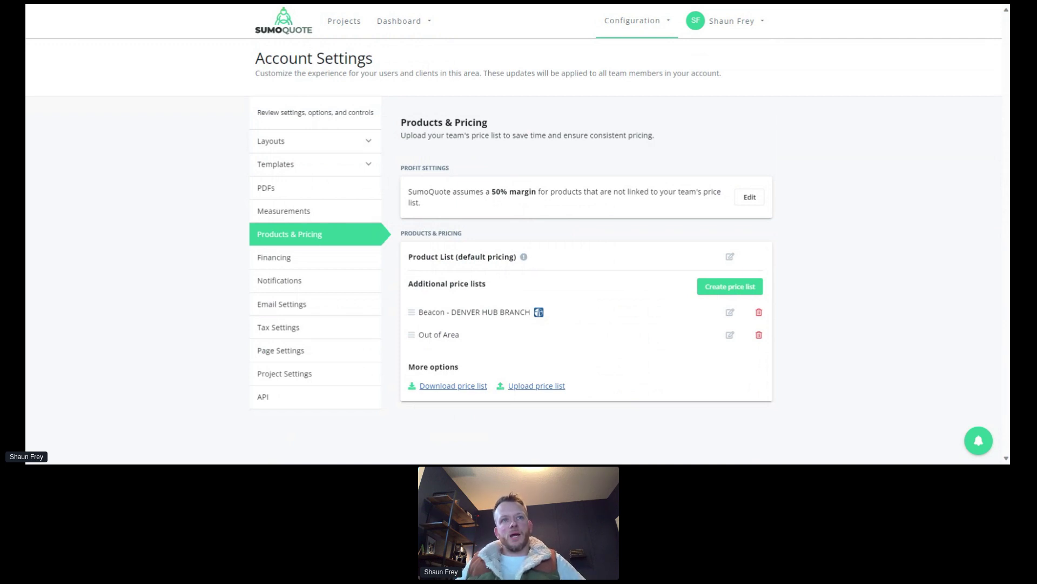
drag(419, 312, 529, 318)
click(563, 268)
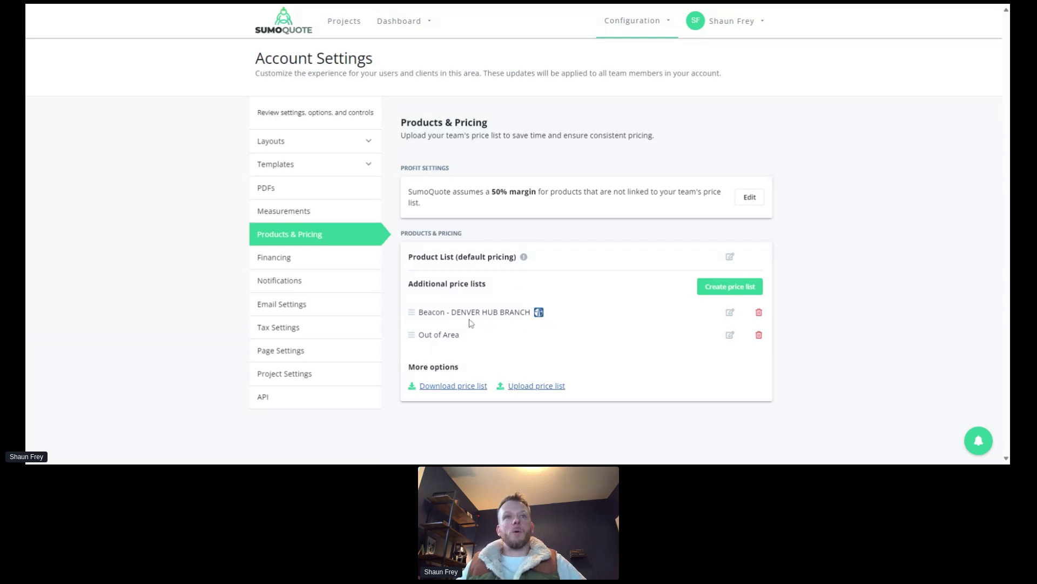
drag(419, 313, 529, 314)
click(471, 336)
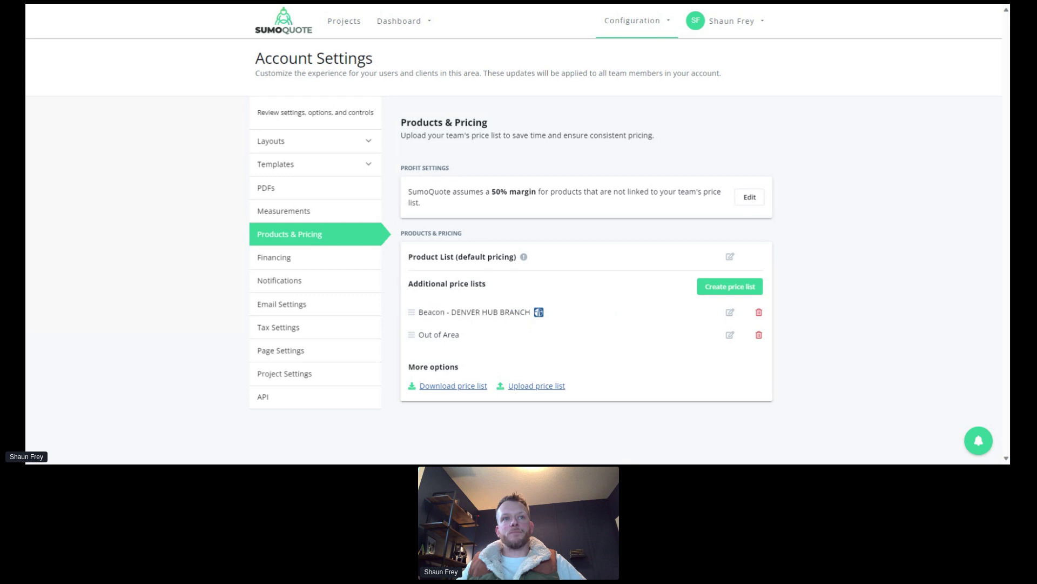
drag(419, 335, 466, 338)
click(475, 340)
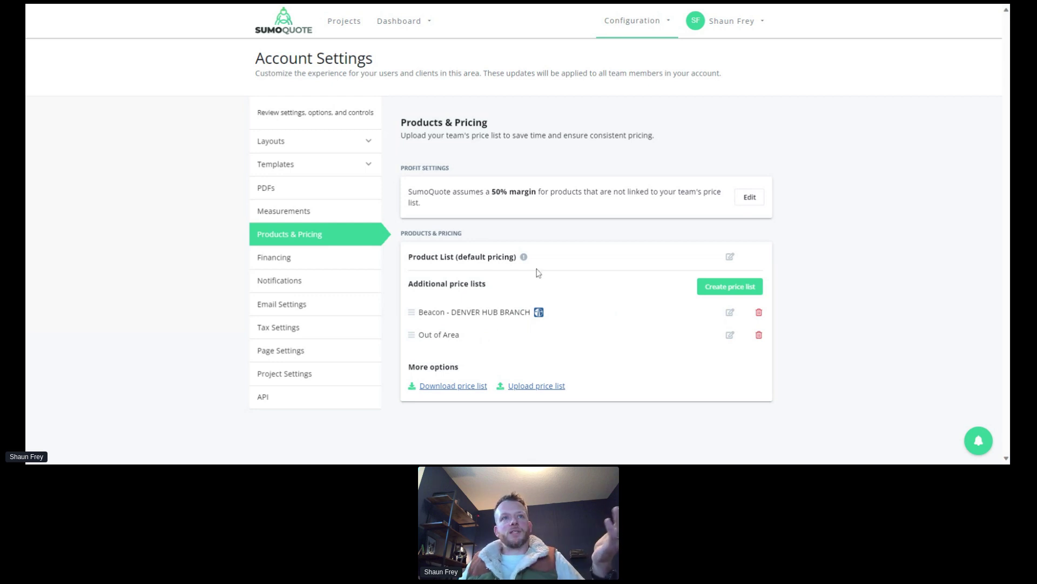
Step: Highlight and reopen the default Product List, and view the price details of 10/12 STEEP PITCH LABOR without saving
drag(414, 257, 485, 258)
click(486, 259)
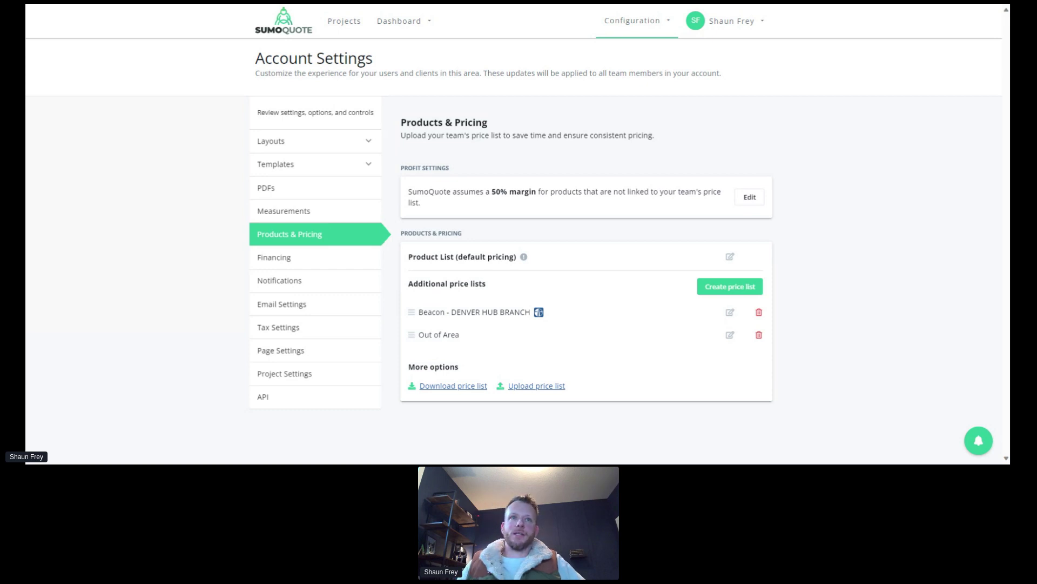
drag(409, 256, 516, 258)
click(727, 259)
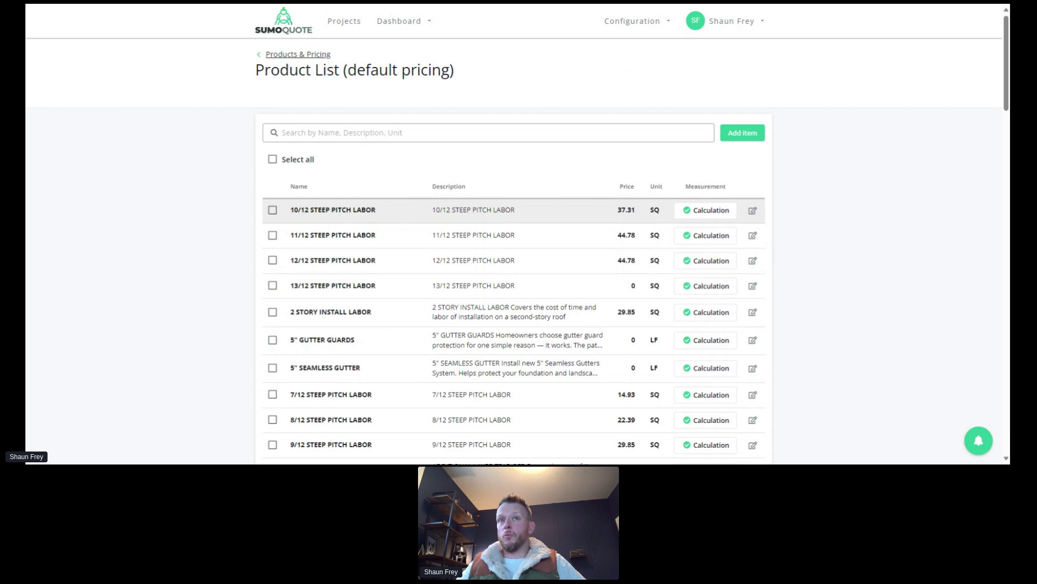
click(753, 211)
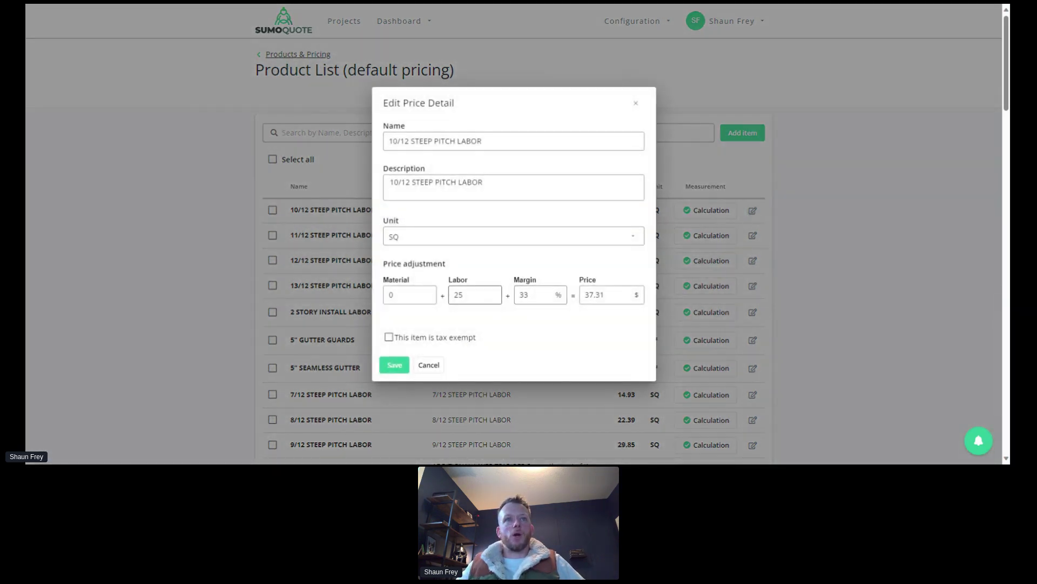
click(424, 365)
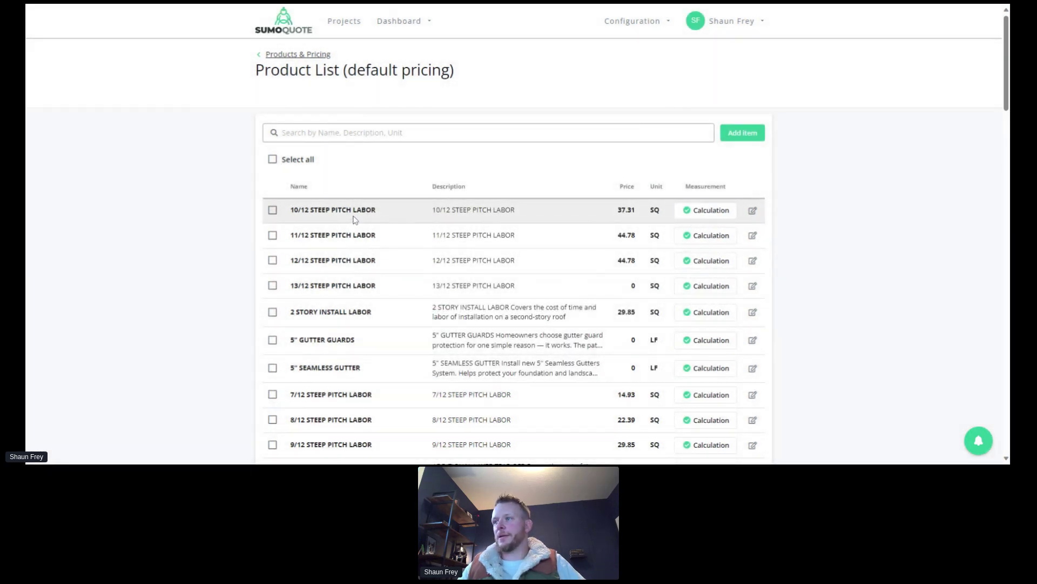
Step: Open the Beacon - DENVER HUB BRANCH price list from Products & Pricing, show its unlinked items and review both item groups
click(284, 56)
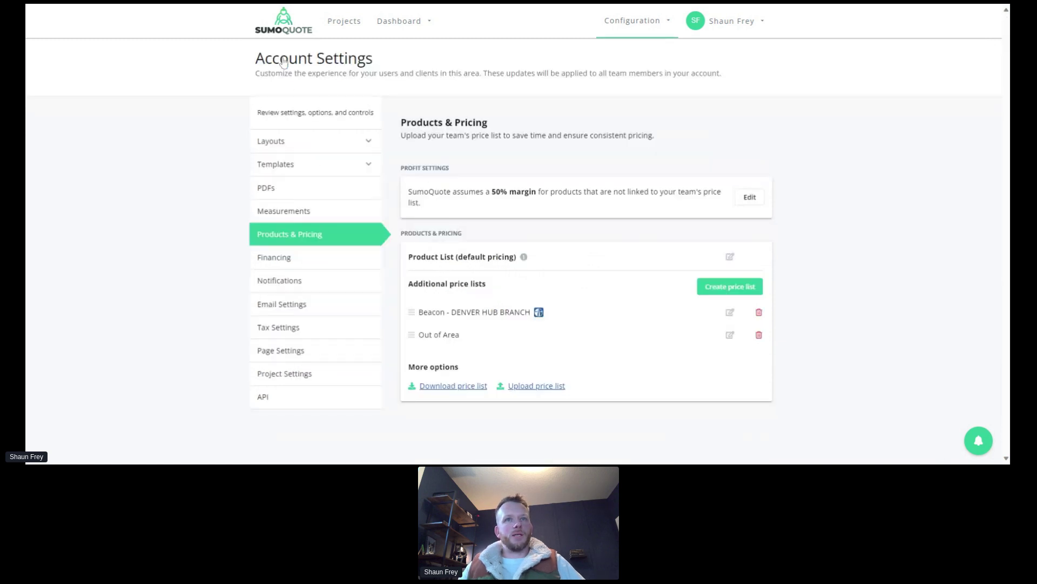
click(730, 313)
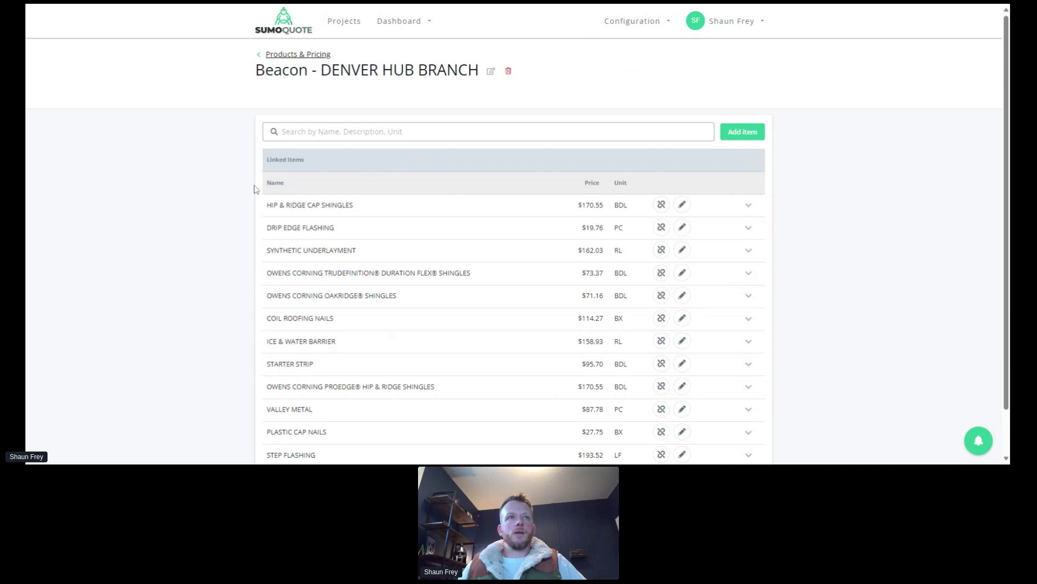
scroll(339, 177, down, 1)
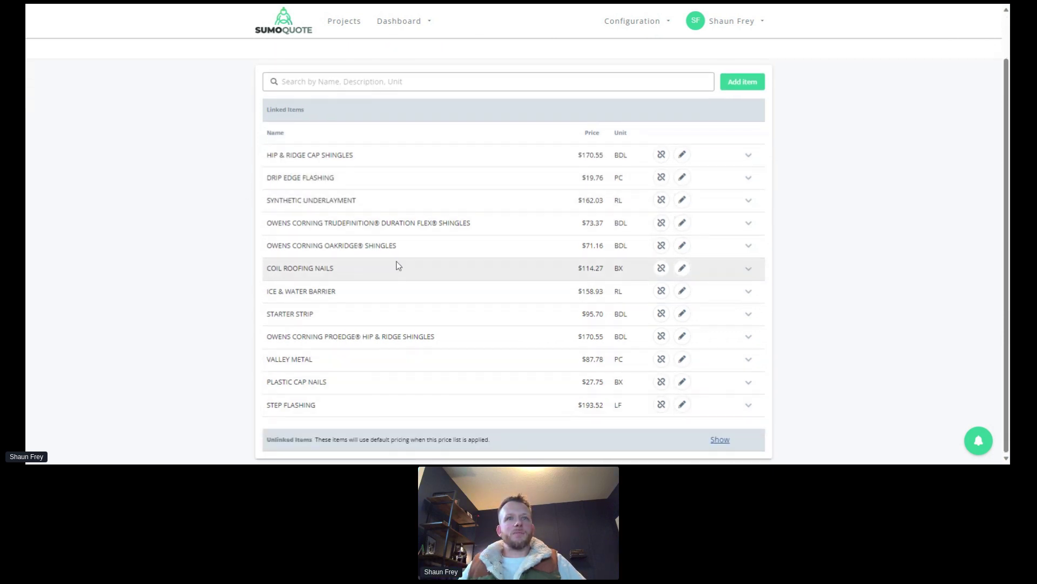
click(719, 439)
scroll(751, 357, down, 3)
scroll(577, 303, down, 4)
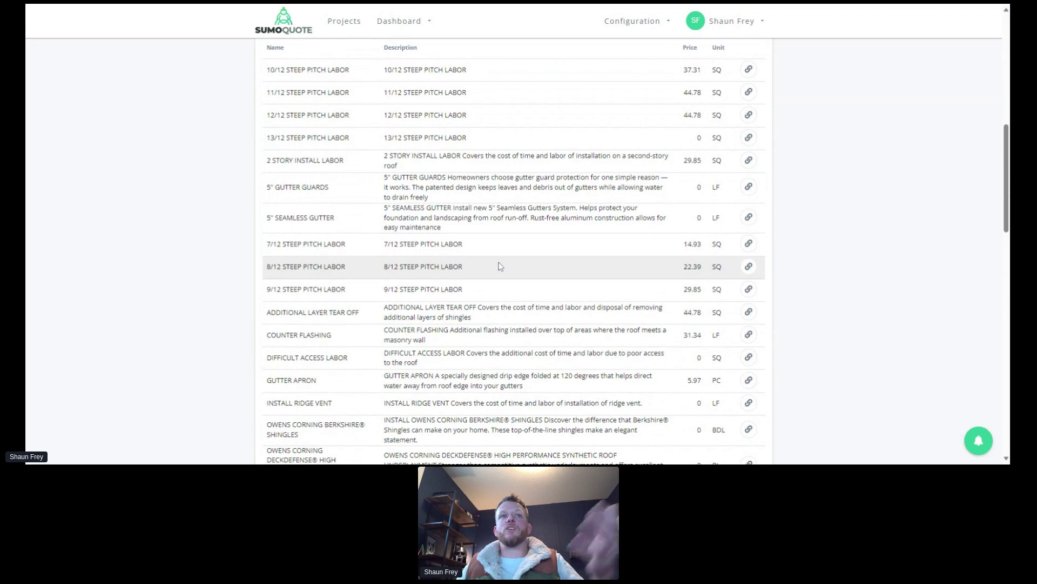
scroll(497, 266, down, 4)
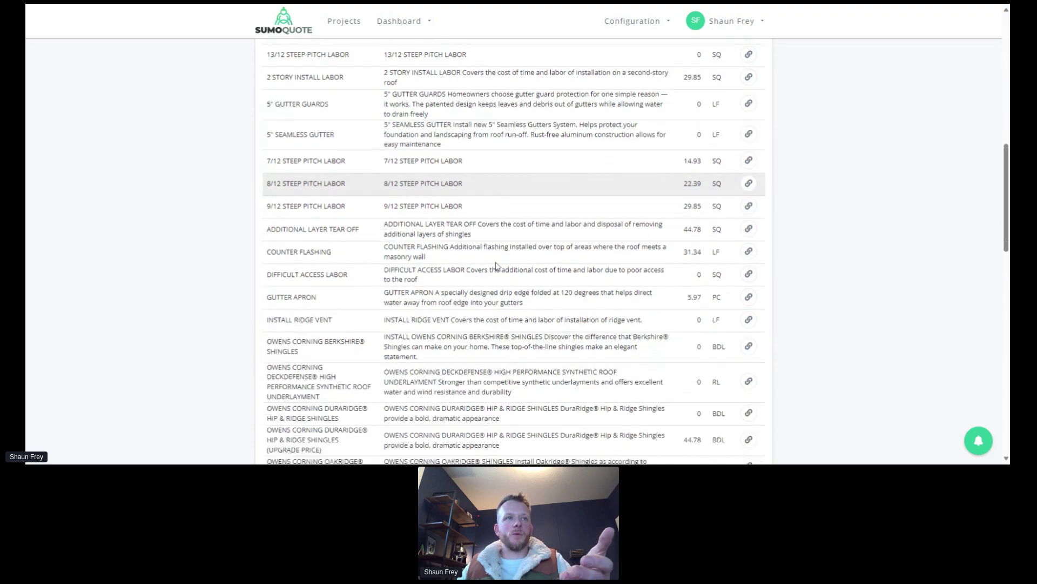
scroll(494, 267, down, 3)
scroll(503, 286, up, 7)
scroll(509, 311, up, 8)
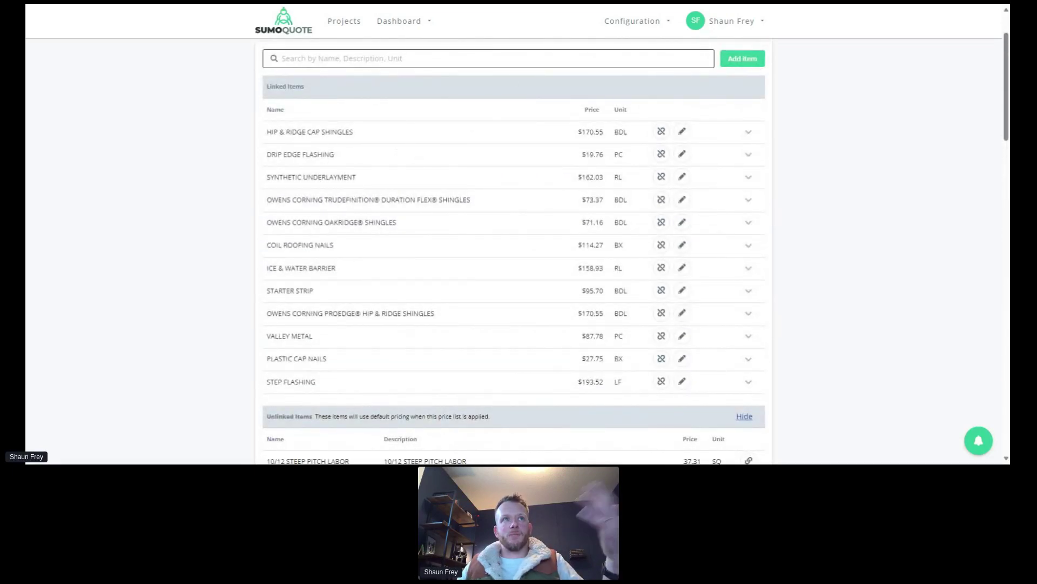
Step: Start linking OWENS CORNING BERKSHIRE® SHINGLES to the Beacon price list and narrow the match search to OWENS CORNING BERKSHIRE
scroll(579, 213, down, 4)
scroll(579, 213, down, 6)
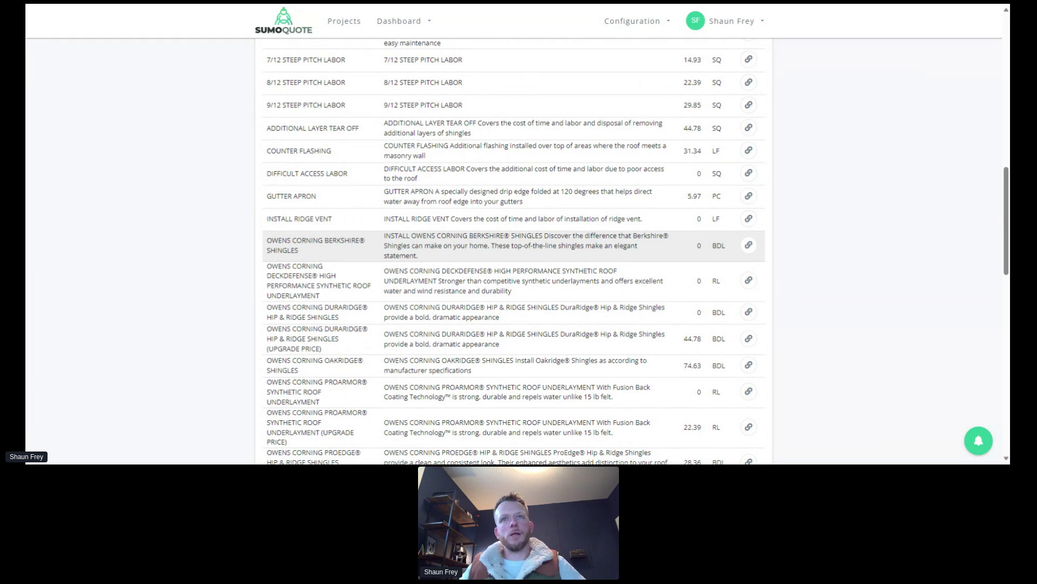
click(749, 248)
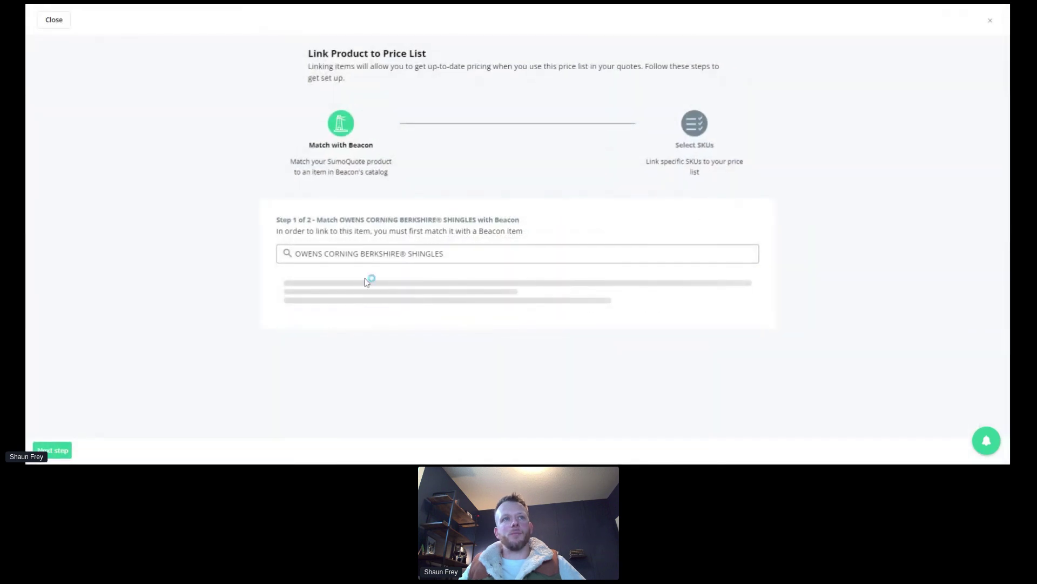
drag(444, 254, 406, 254)
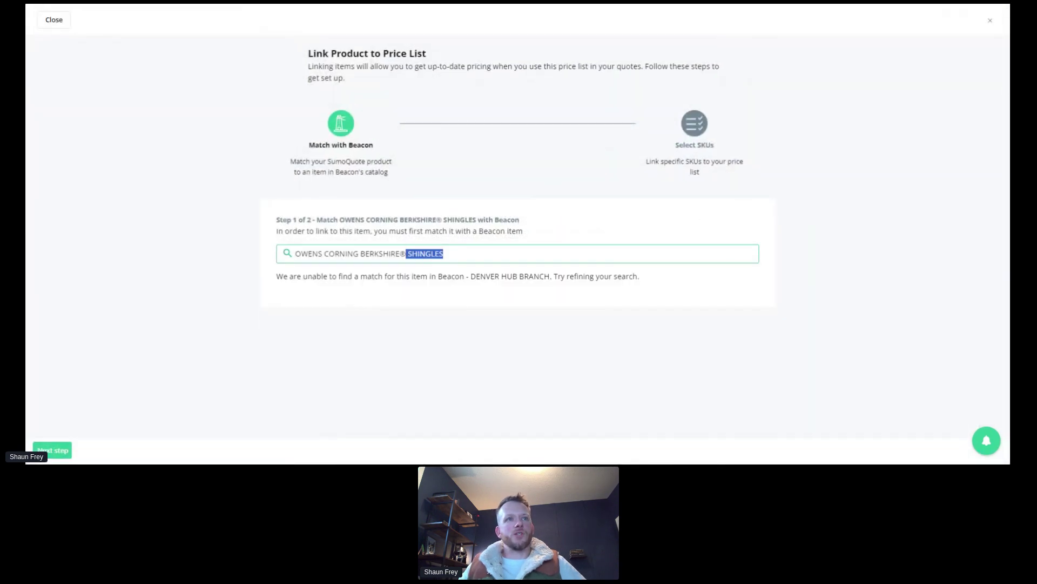
key(BackSpace)
key(BackSpace)
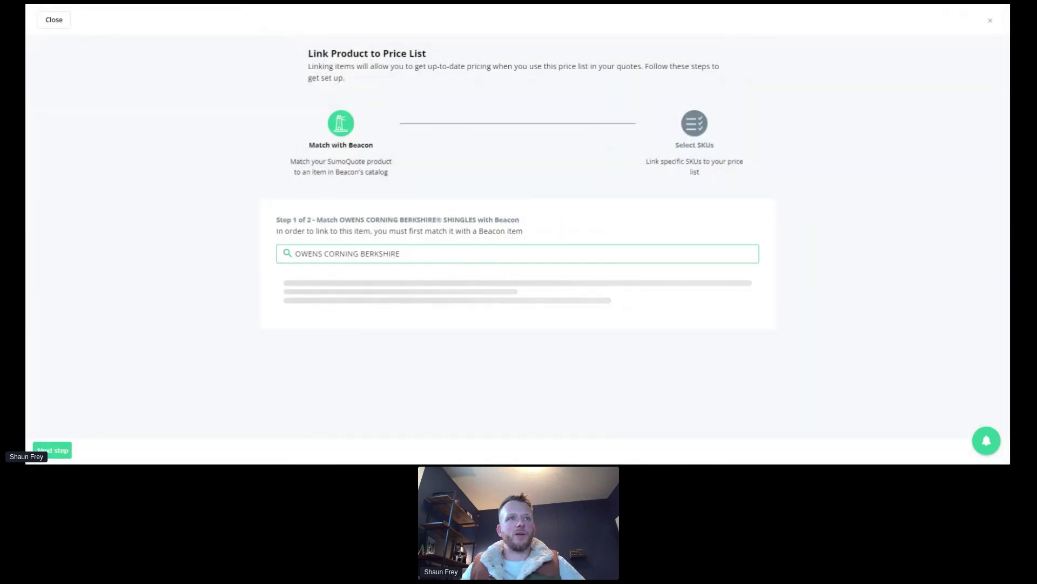
Step: Broaden the Beacon match search to OWENS CORNING and close the product linking without choosing an item
key(BackSpace)
key(BackSpace)
key(BackSpace)
key(BackSpace)
key(BackSpace)
key(BackSpace)
key(BackSpace)
key(BackSpace)
key(BackSpace)
key(BackSpace)
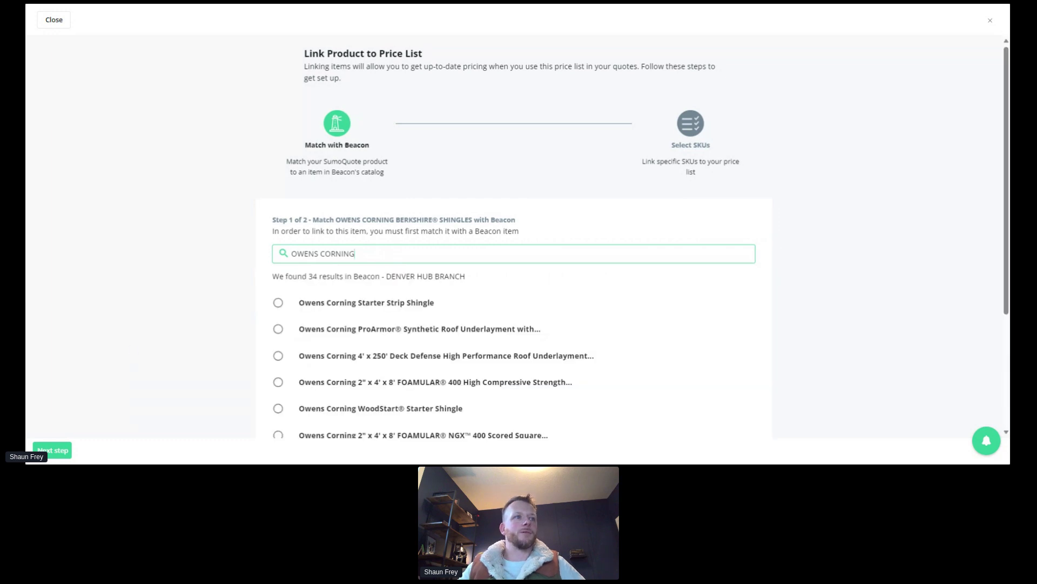
click(54, 20)
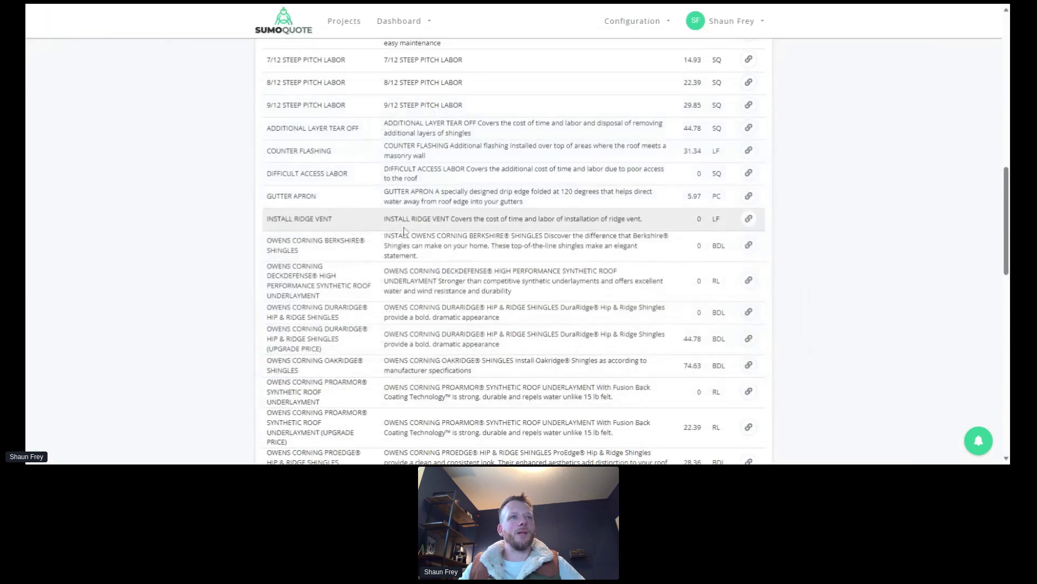
Step: Match the unlinked OWENS CORNING OAKRIDGE® SHINGLES product with the Beacon item Owens Corning Oakridge® Shingles
scroll(748, 299, down, 2)
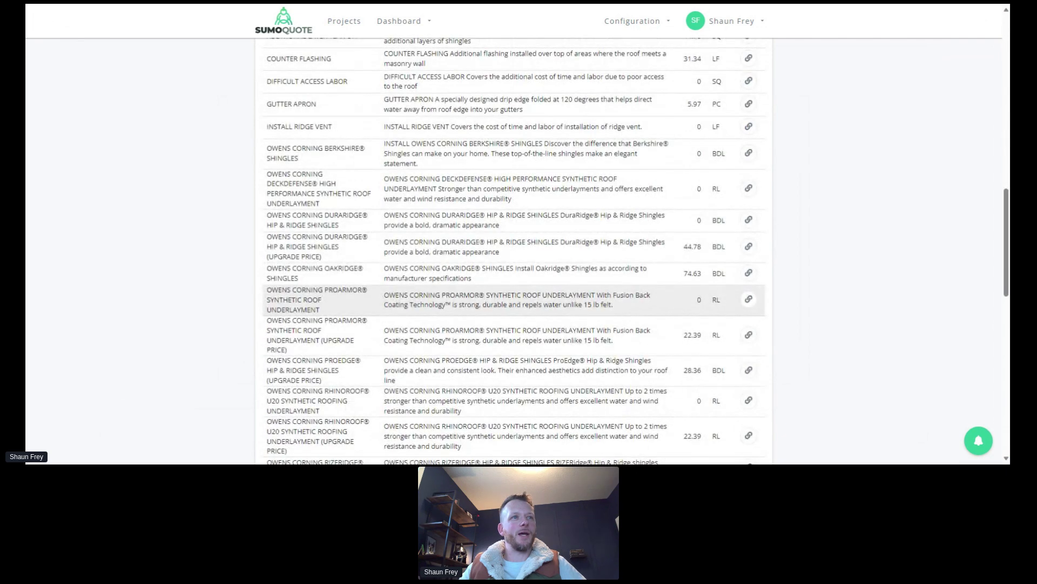
click(747, 273)
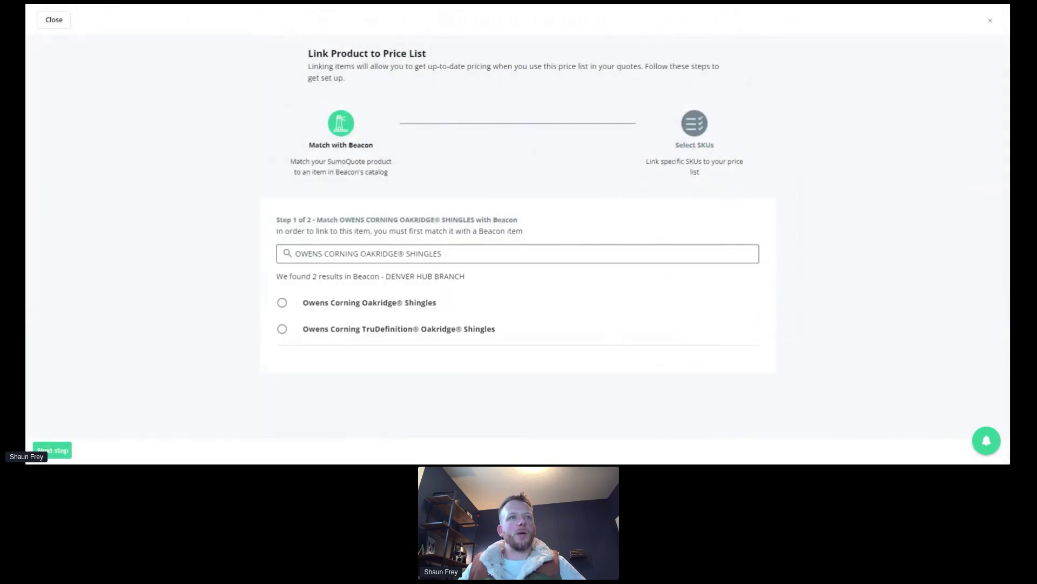
click(340, 307)
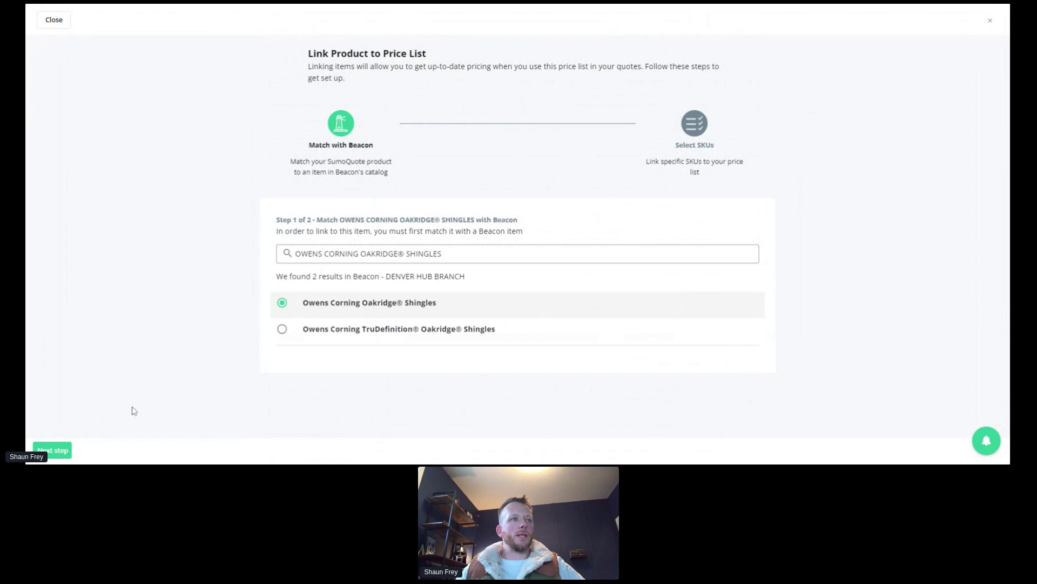
click(61, 450)
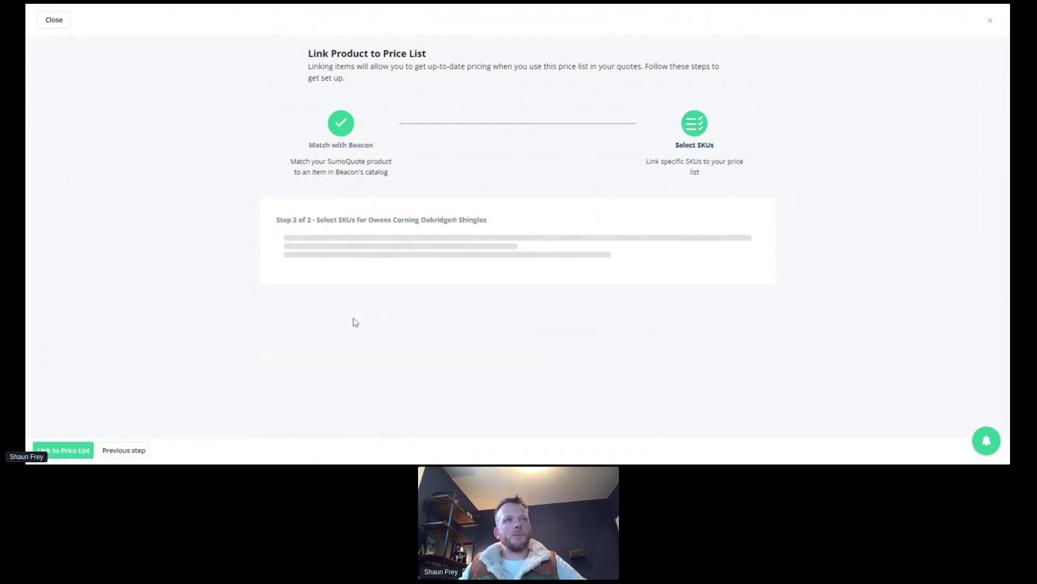
Step: Select all associated color SKUs for Owens Corning Oakridge® Shingles and link them to the Beacon price list
scroll(357, 244, down, 3)
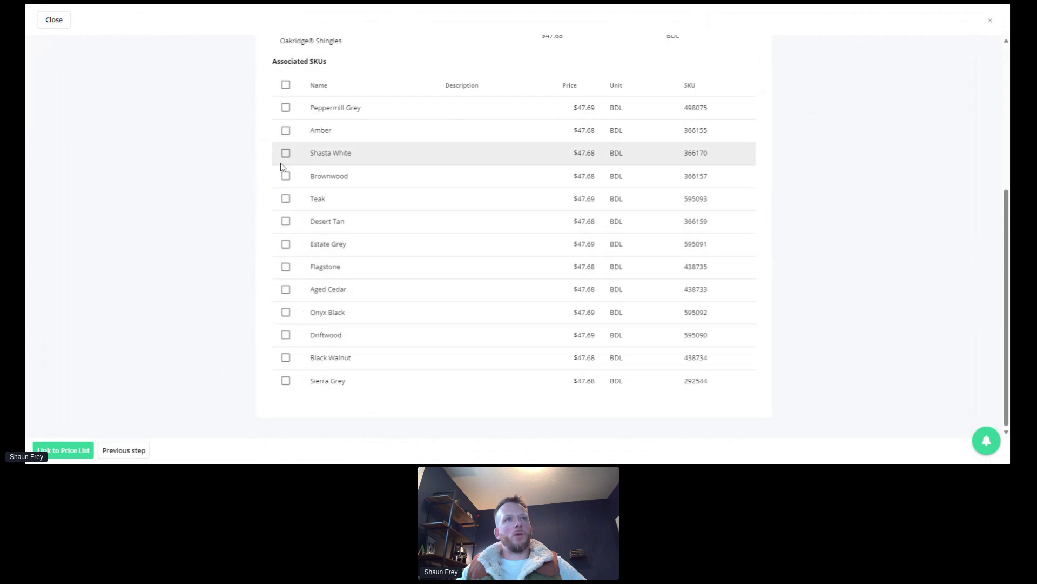
scroll(286, 167, up, 1)
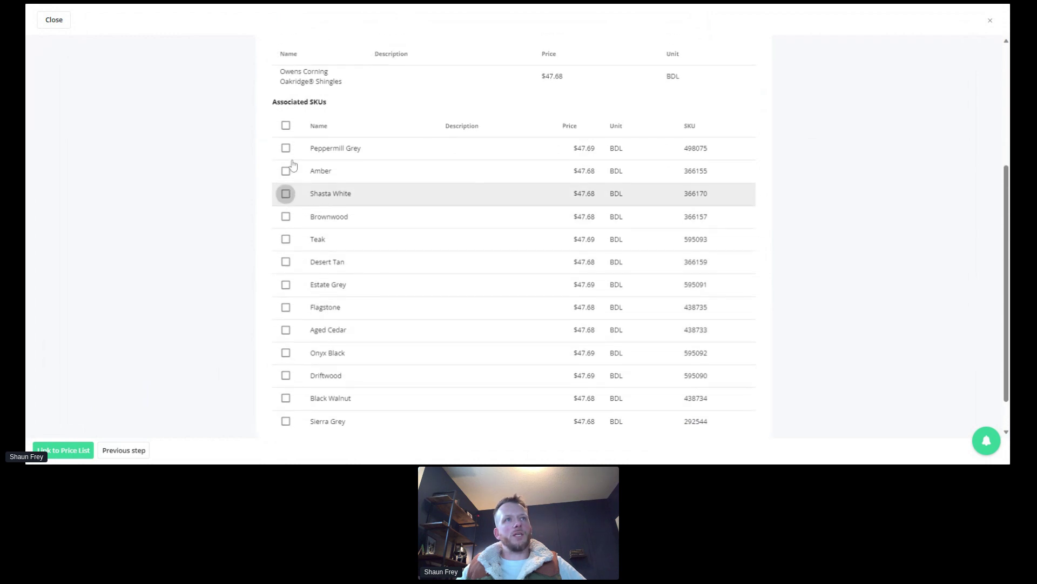
click(286, 126)
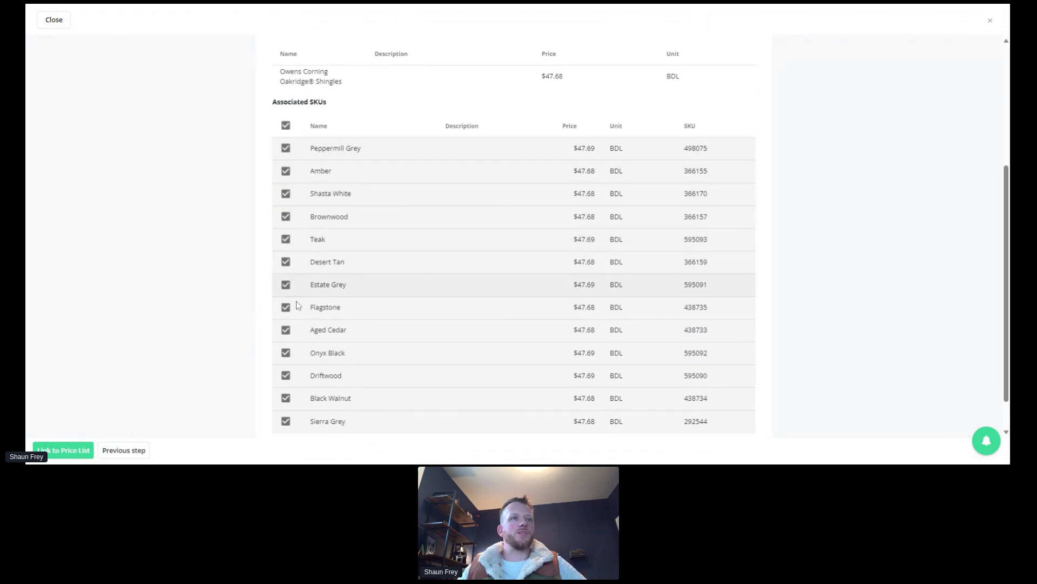
click(286, 330)
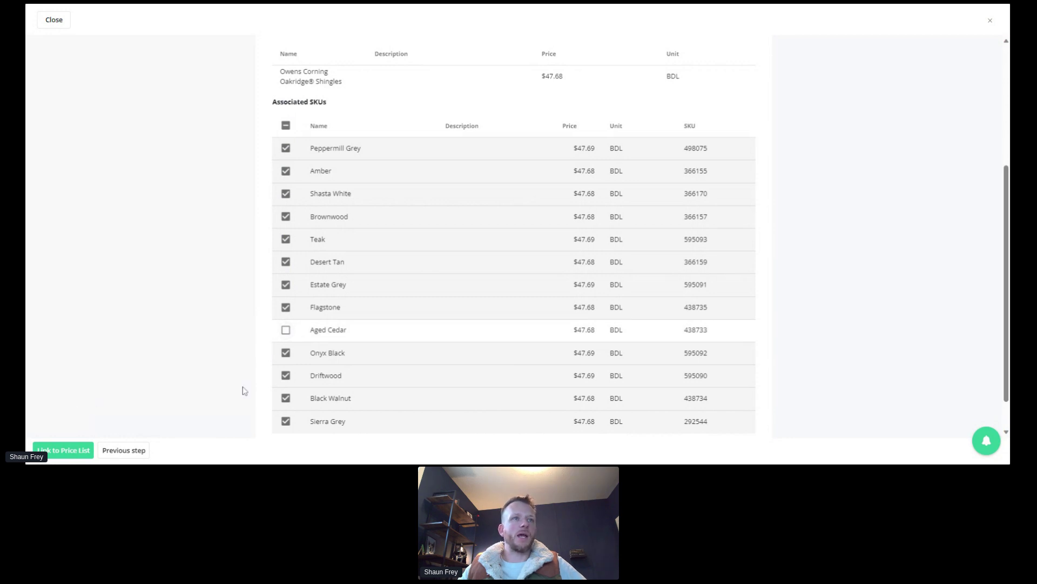
click(286, 329)
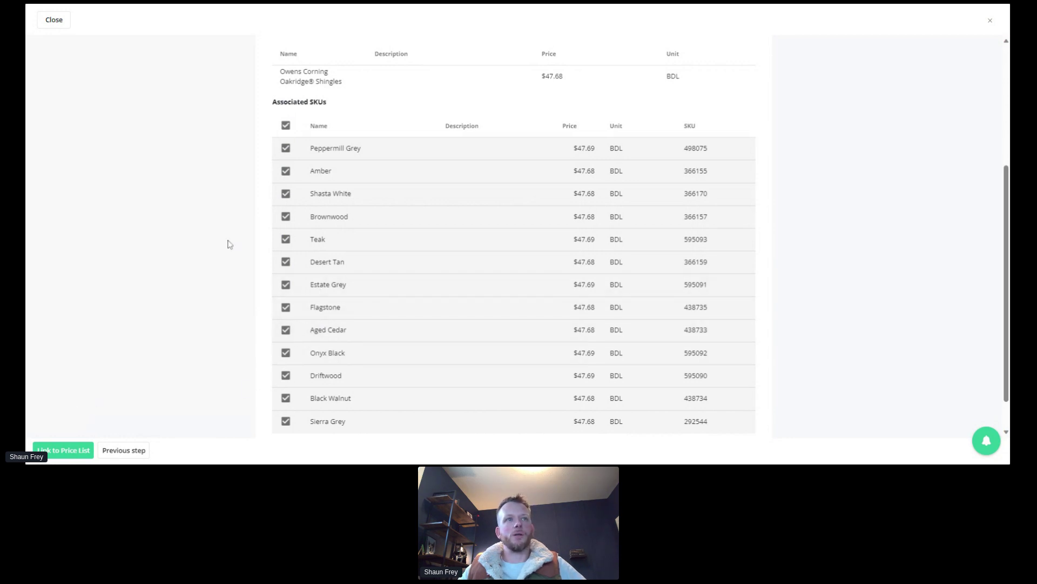
click(65, 451)
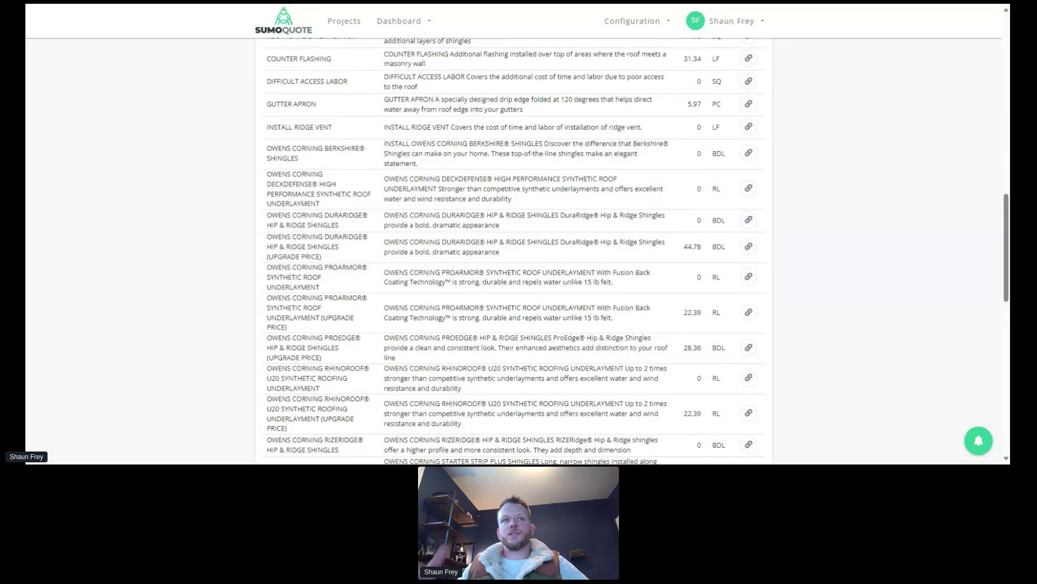
Step: View the price details of the newly linked OWENS CORNING OAKRIDGE® SHINGLES, check the locked material cost, and close without saving
scroll(513, 405, up, 2)
scroll(514, 378, up, 8)
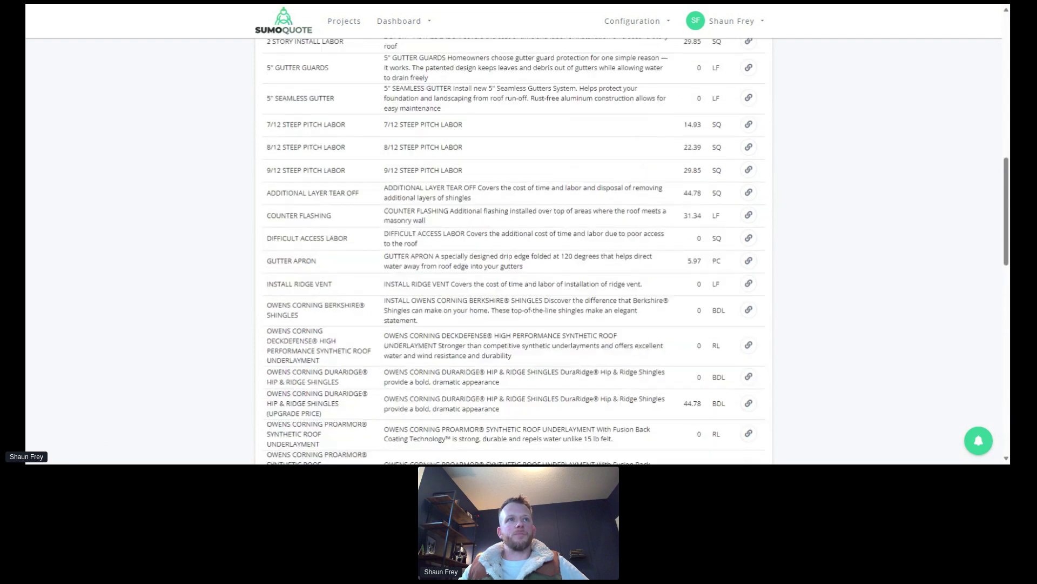
scroll(346, 371, up, 3)
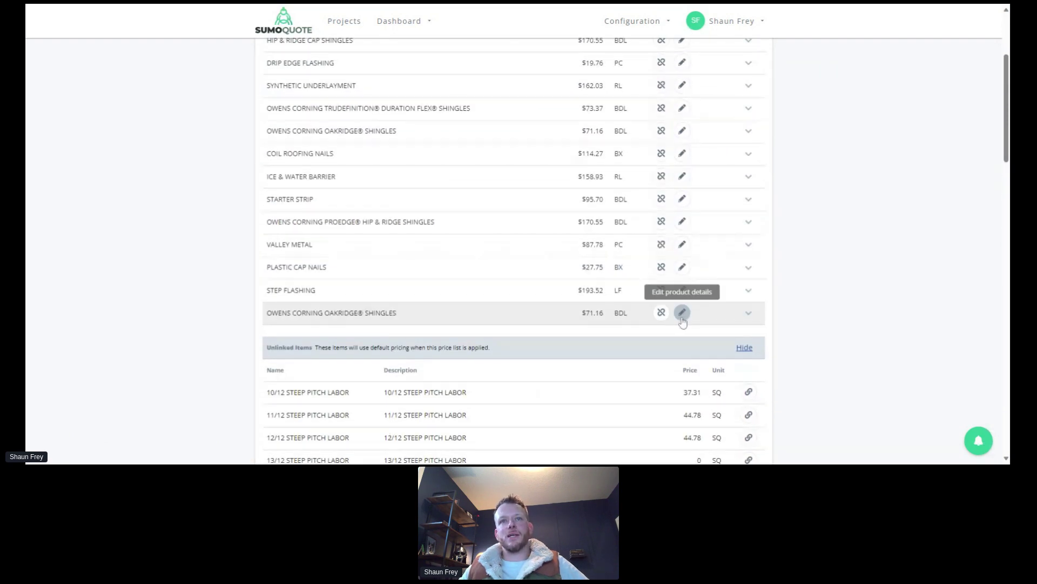
click(682, 318)
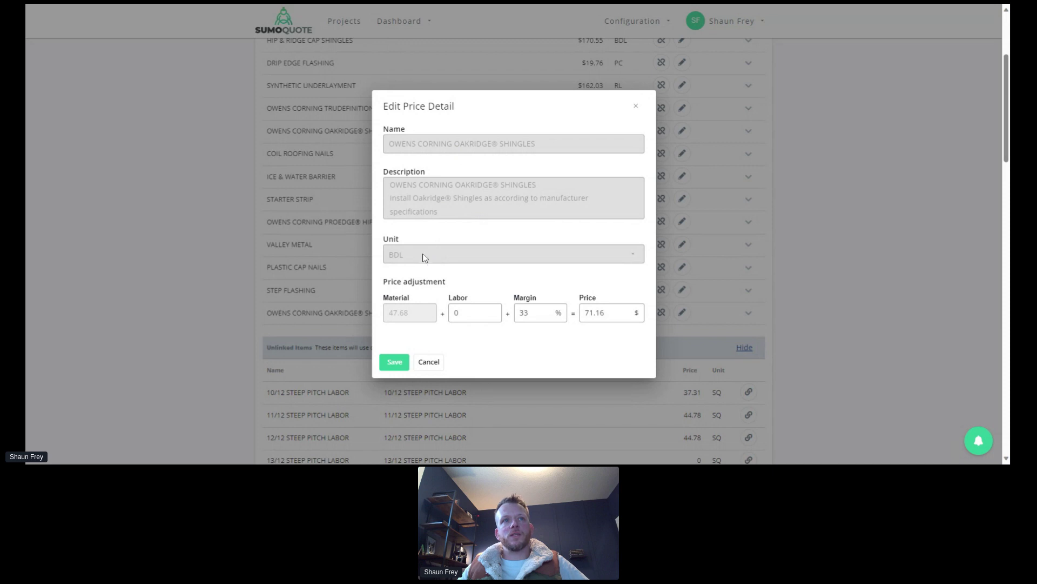
drag(409, 313, 394, 319)
click(394, 318)
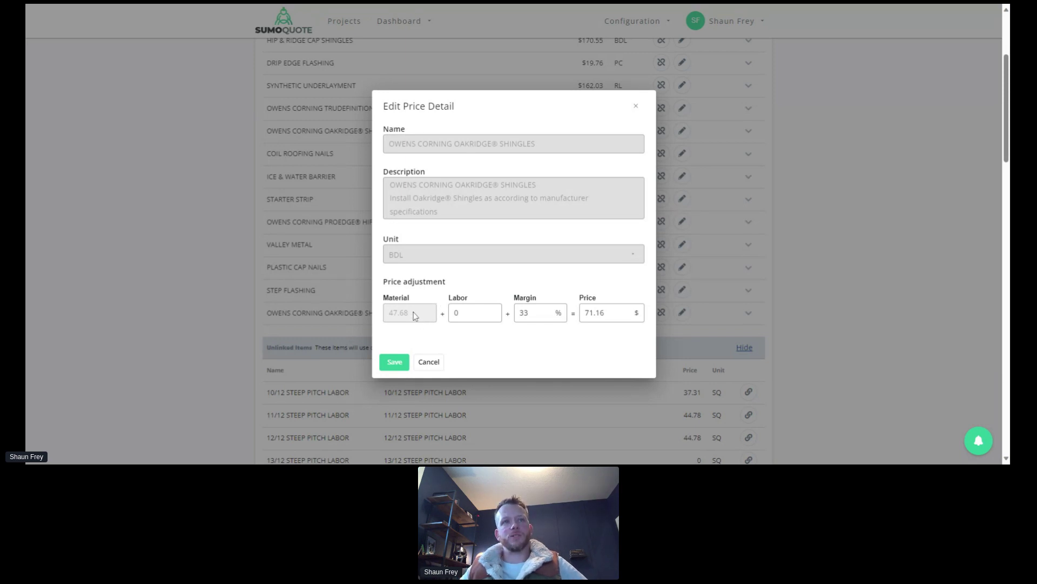
click(429, 363)
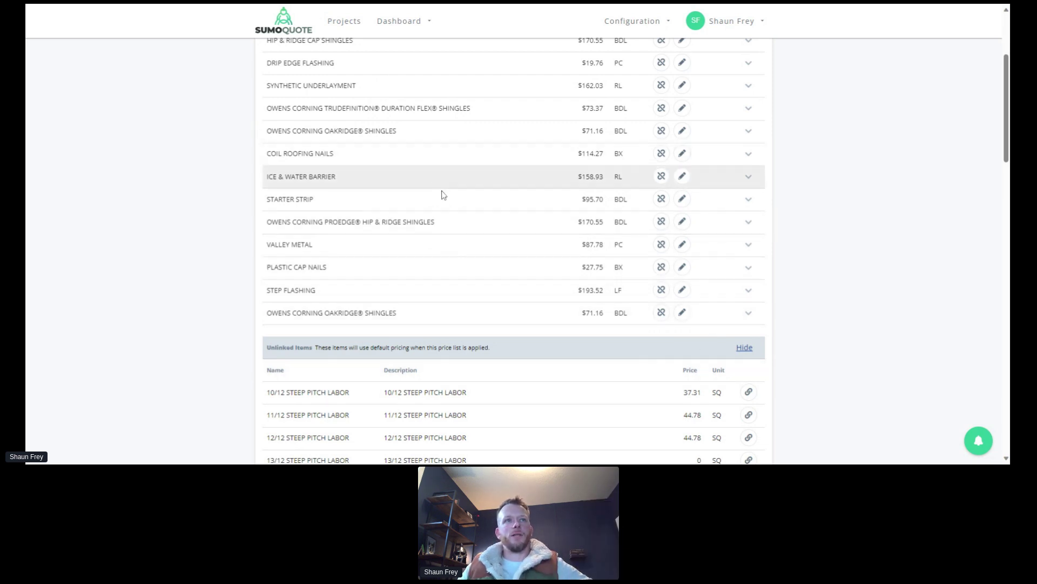
Step: Return to Products & Pricing and open the Out of Area price list
scroll(443, 192, up, 10)
click(305, 63)
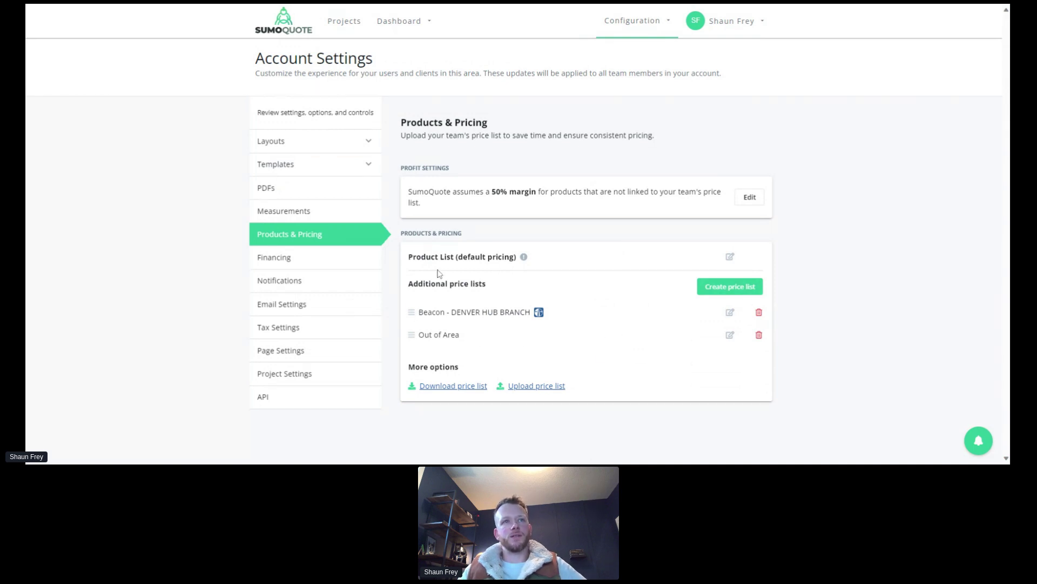
click(727, 337)
scroll(569, 292, down, 4)
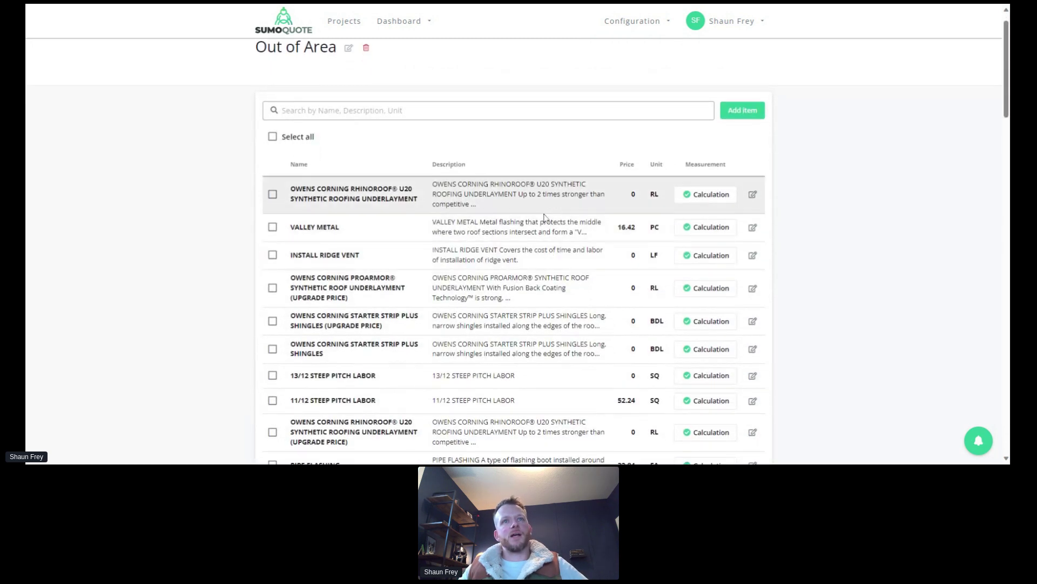
Step: Set the material cost of COIL ROOFING NAILS to 60 in the Out of Area price list and save it
scroll(519, 190, down, 3)
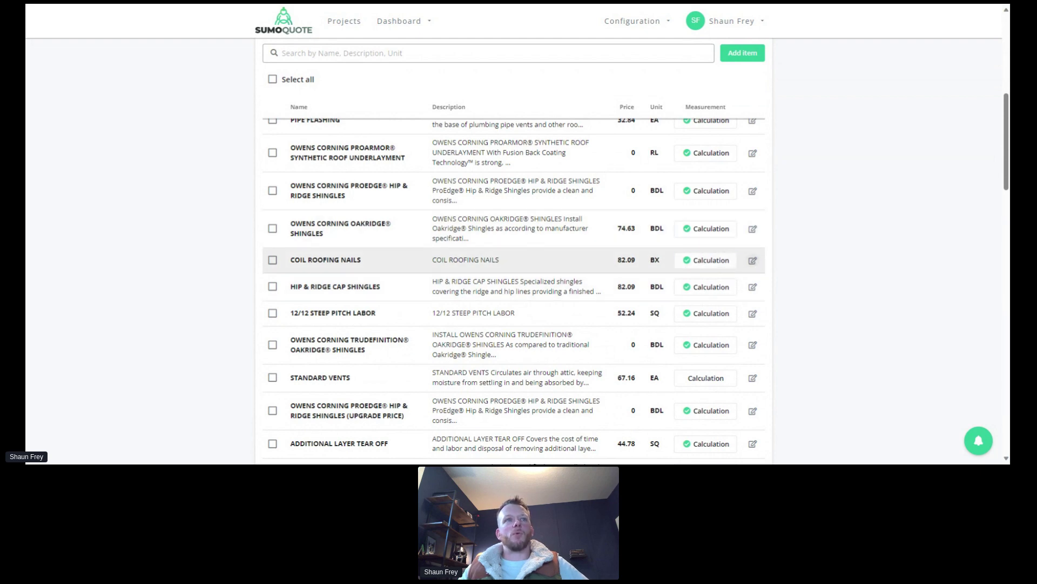
click(754, 261)
drag(402, 307, 371, 313)
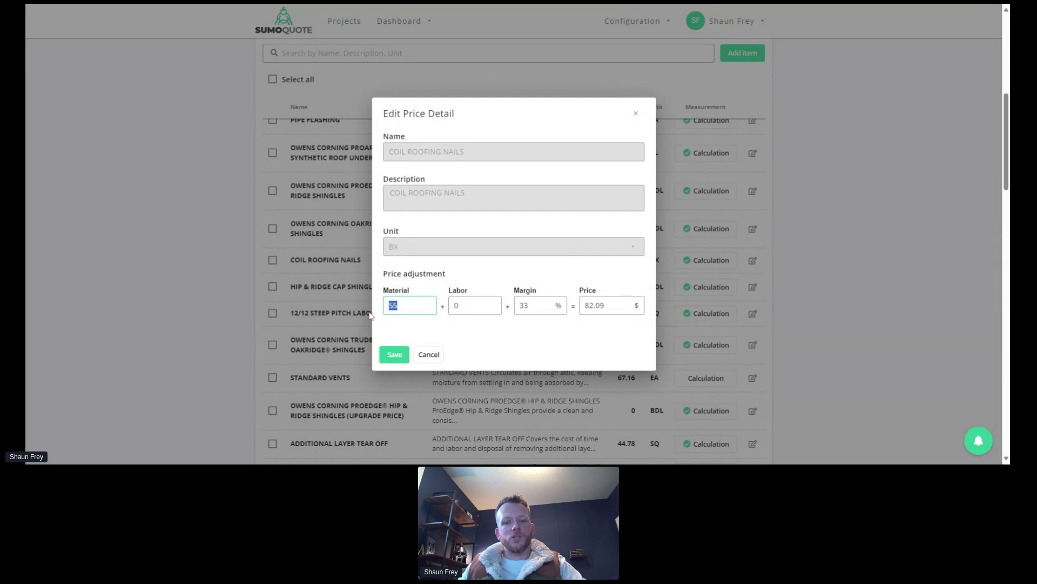
text(50)
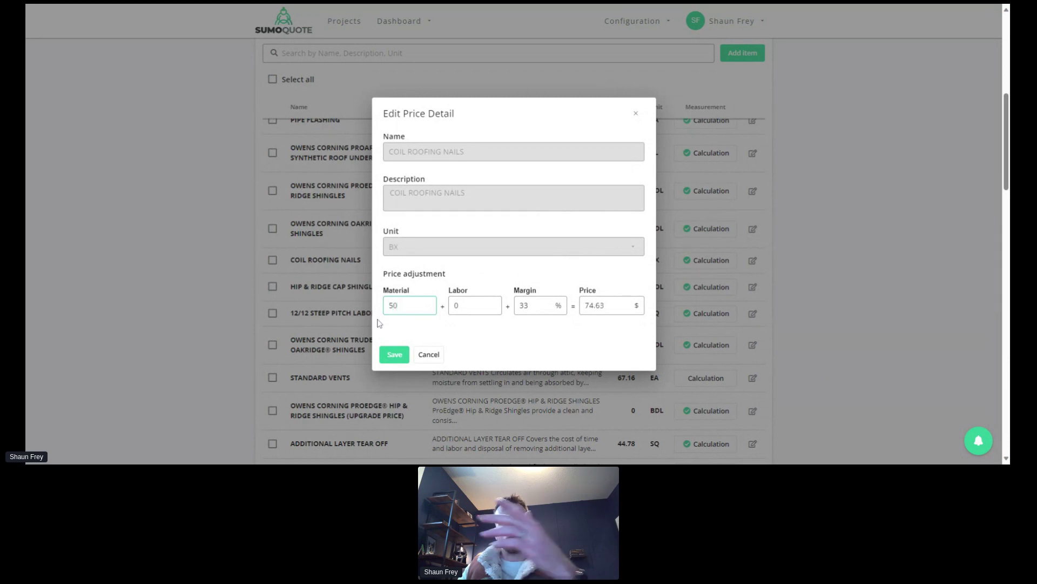
key(BackSpace)
text(60)
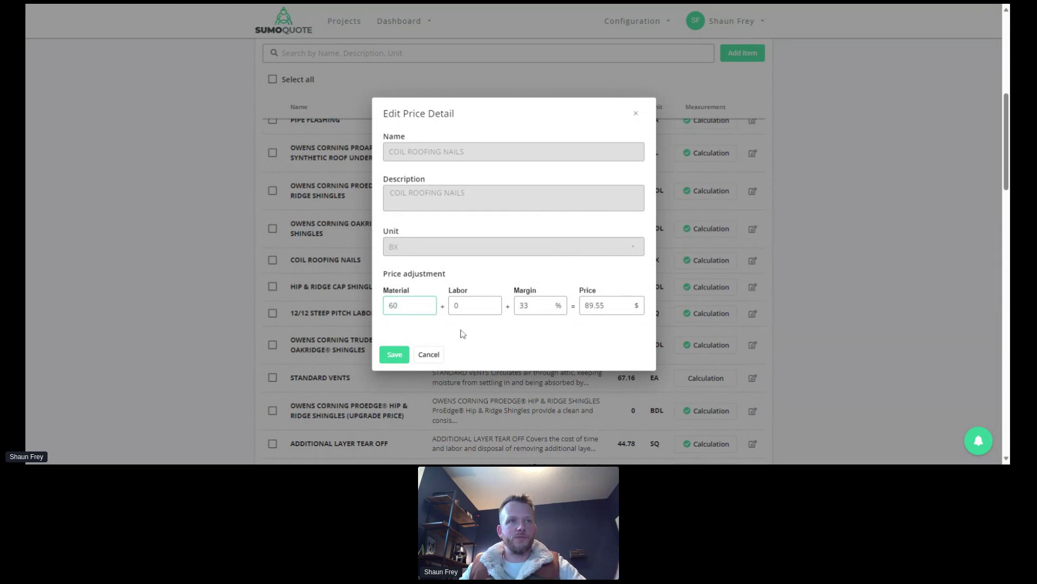
click(393, 359)
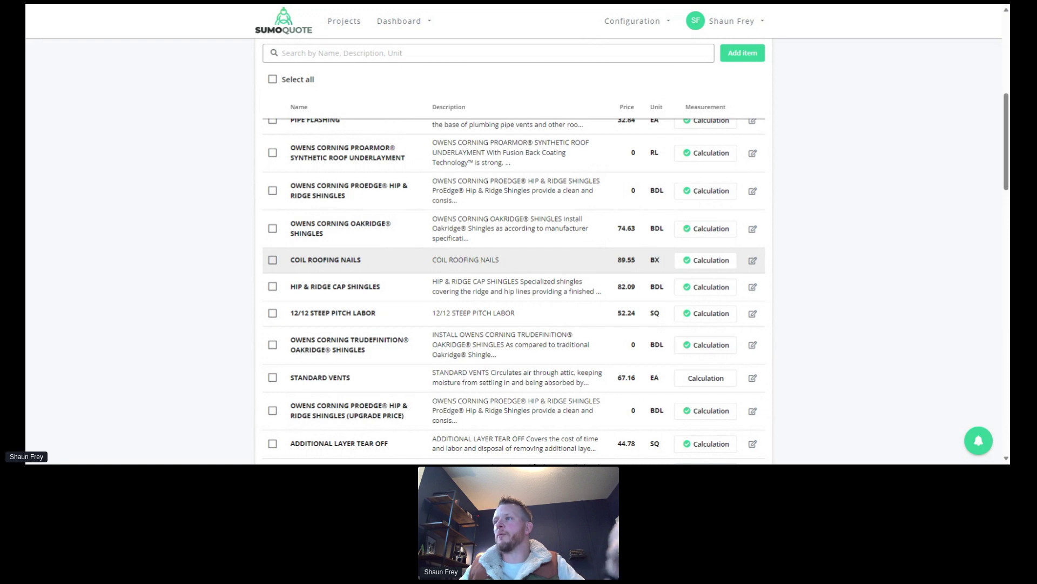
Step: Return to Products & Pricing and highlight the Out of Area entry and the Additional price lists heading
scroll(366, 231, up, 1)
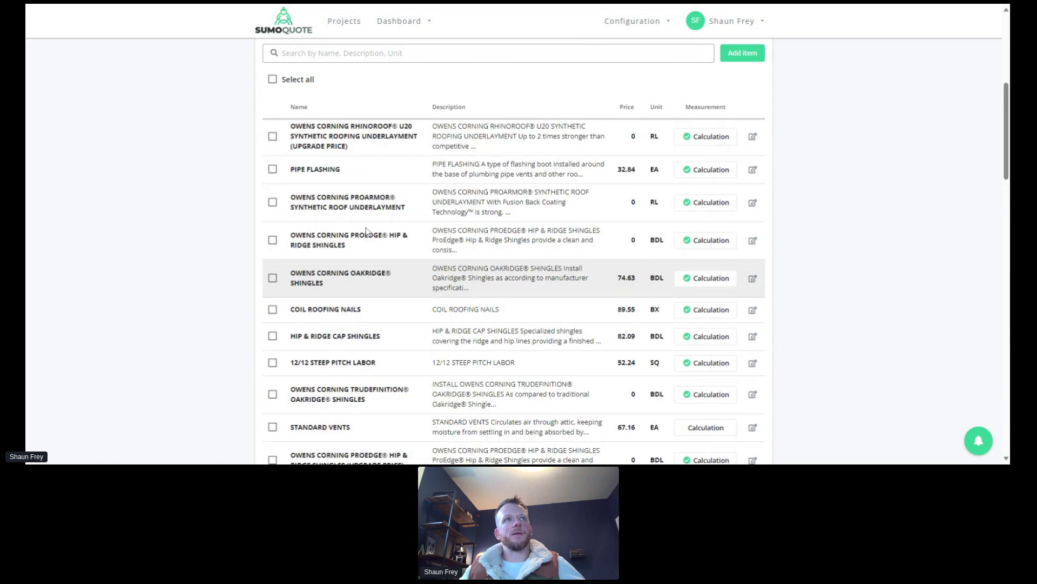
scroll(366, 232, up, 6)
click(309, 56)
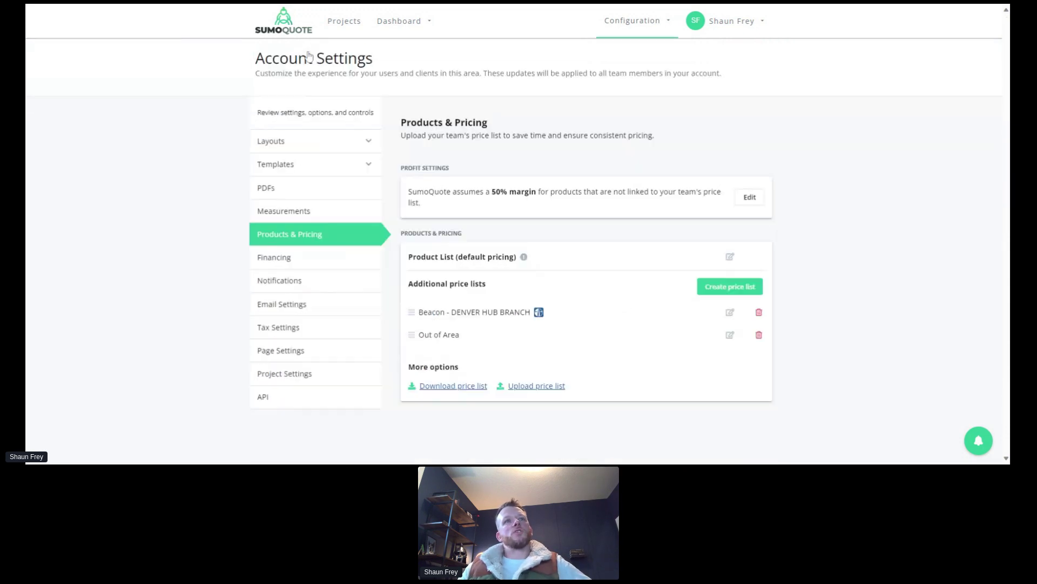
drag(465, 339, 412, 336)
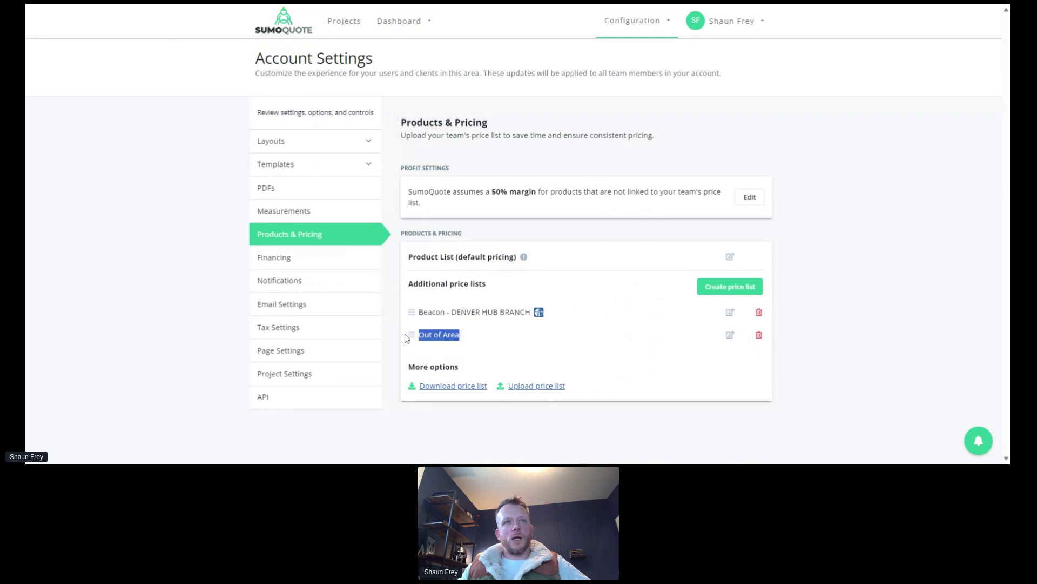
click(502, 340)
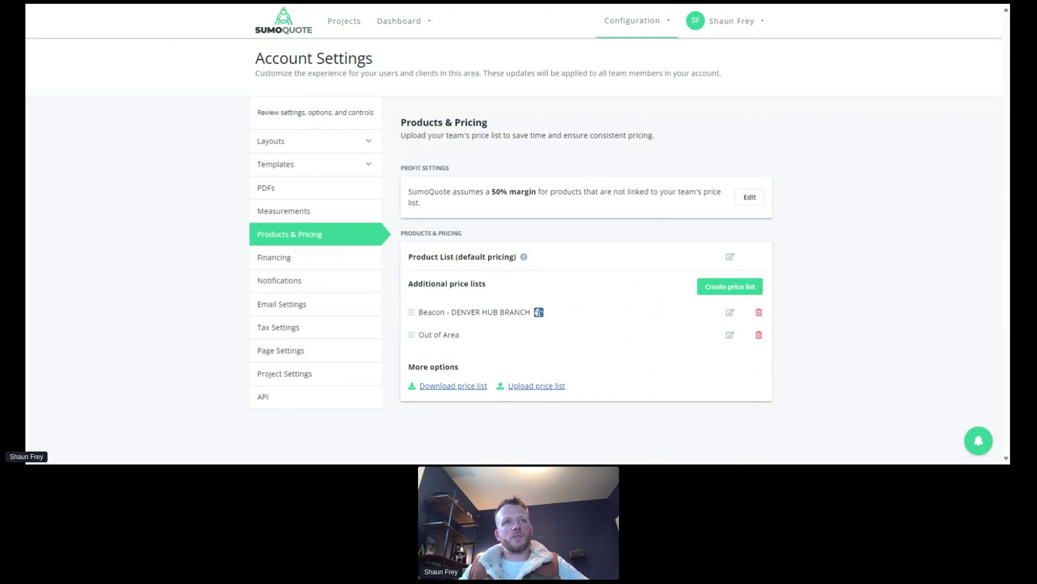
drag(409, 283, 485, 284)
click(505, 291)
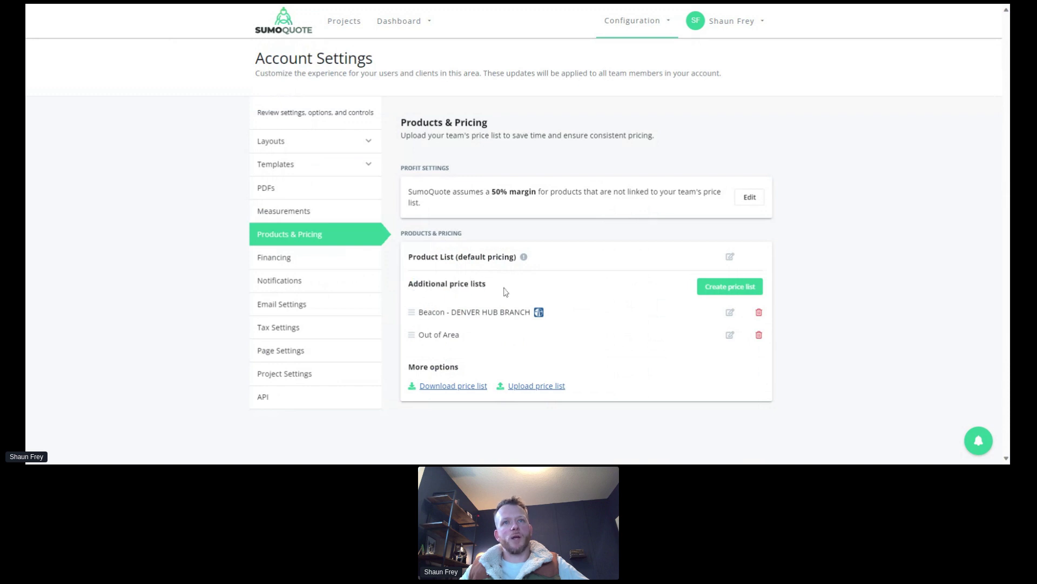
Step: Create a standard price list with custom pricing named "Winter pricing"
click(742, 296)
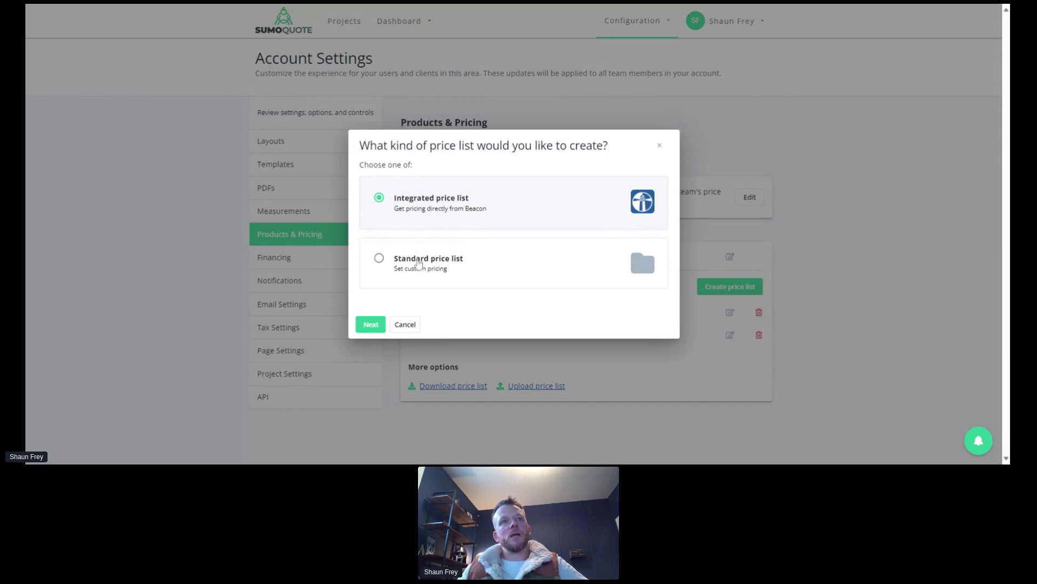
click(465, 273)
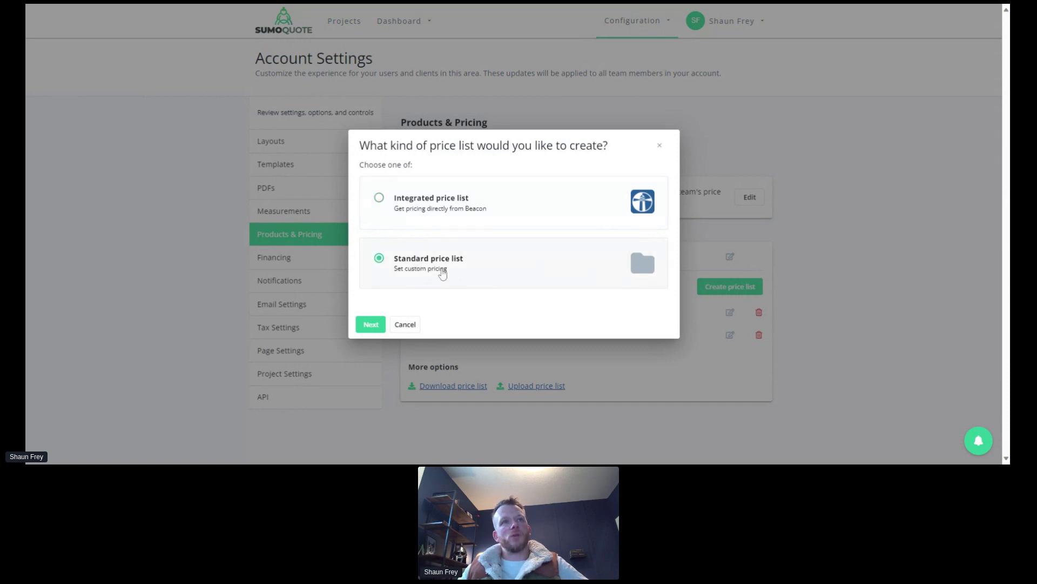
click(377, 327)
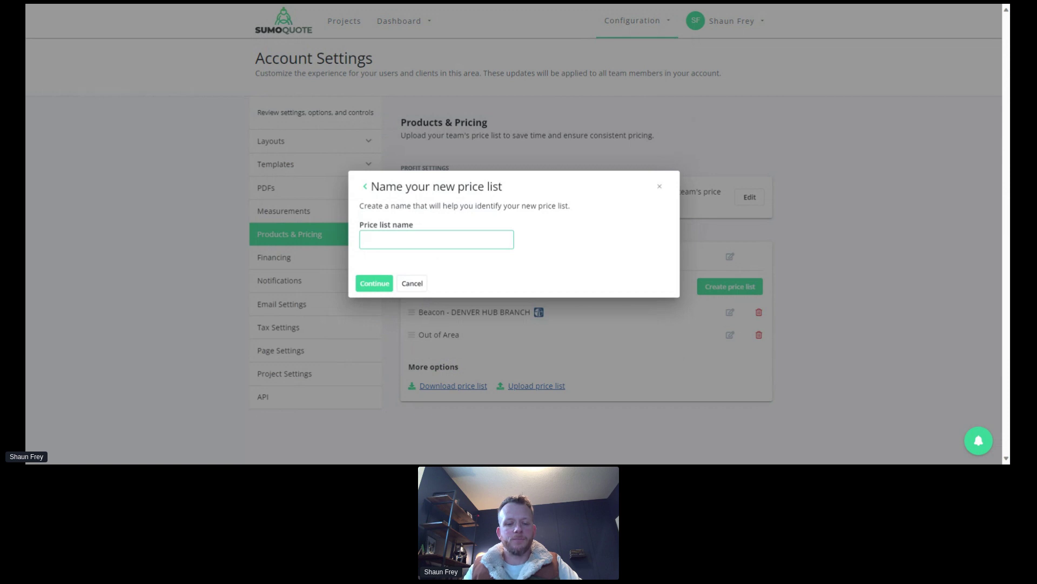
text(Winter pricing)
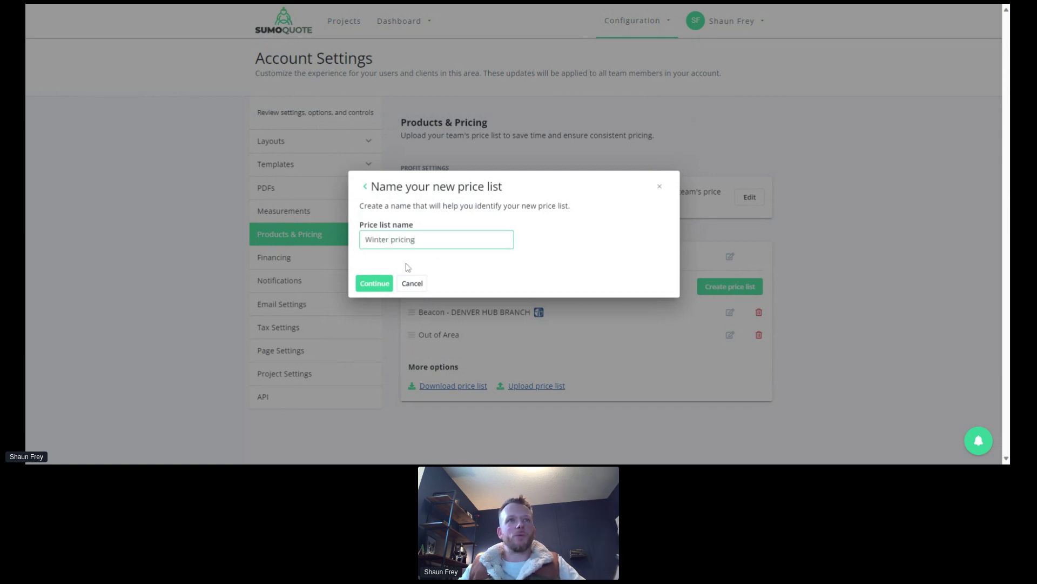
click(373, 286)
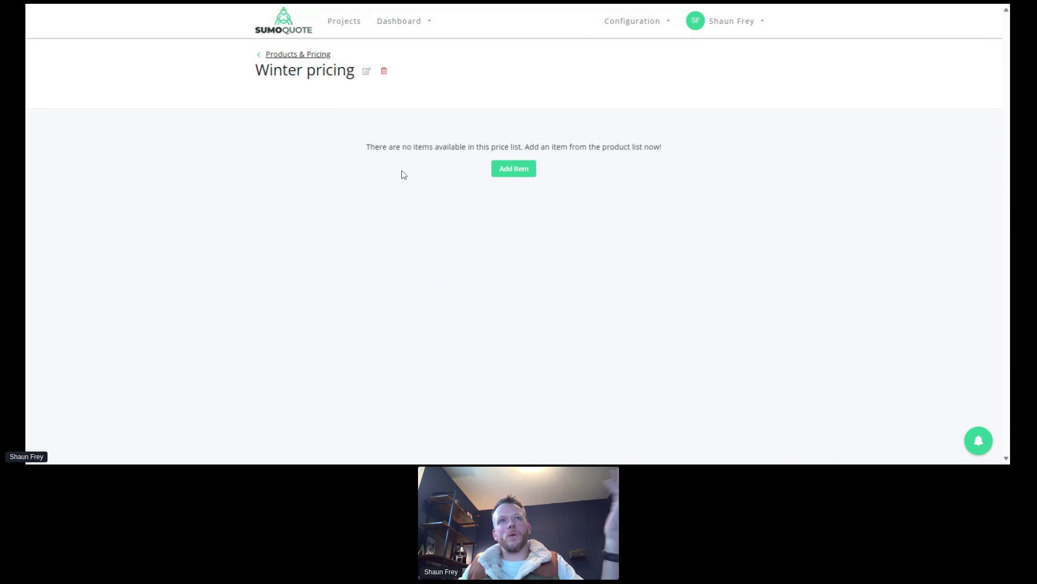
Step: Add all products from the default Product List to the Winter pricing price list
click(505, 172)
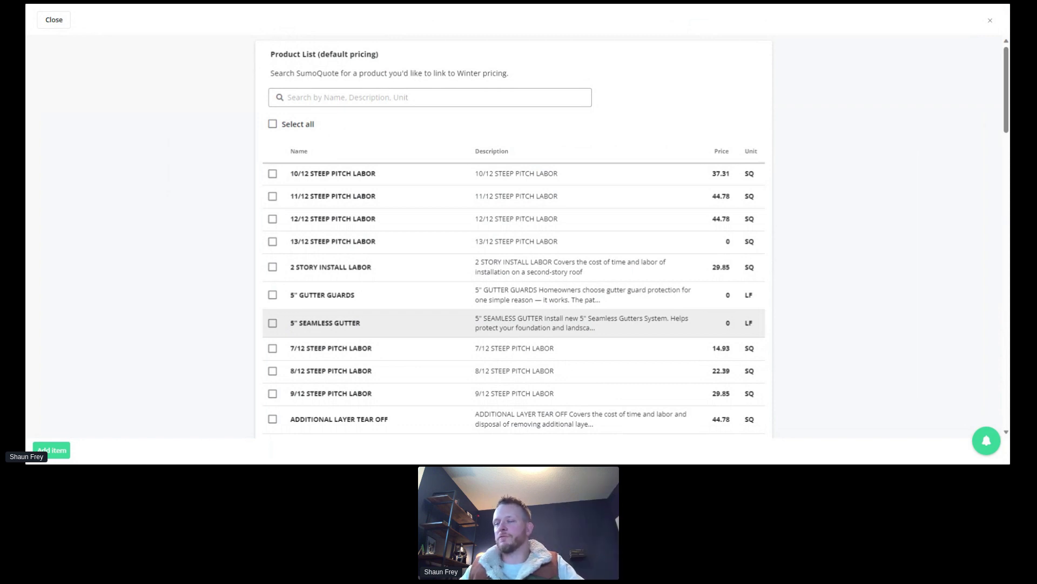
click(273, 124)
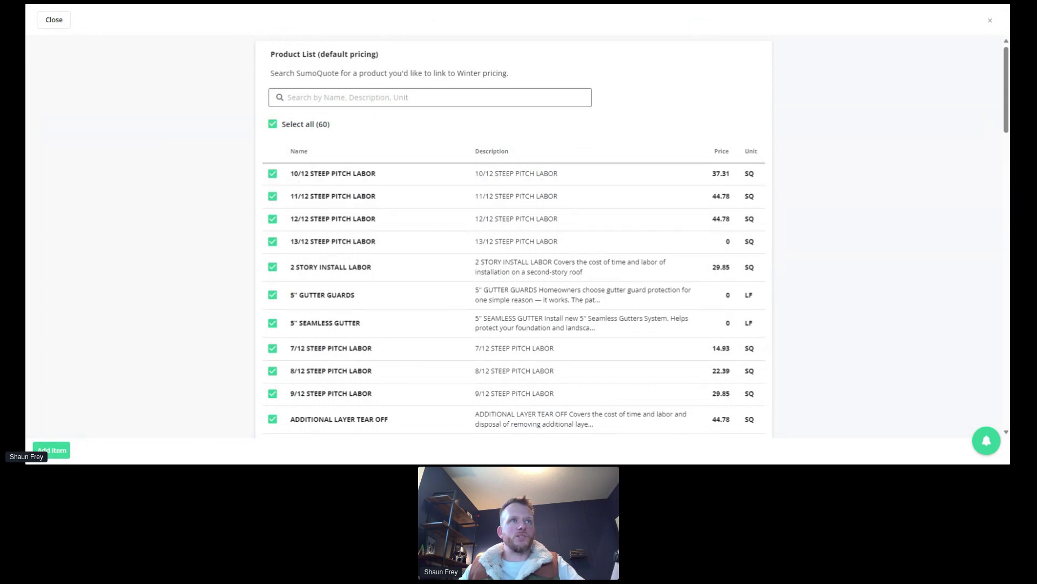
click(67, 450)
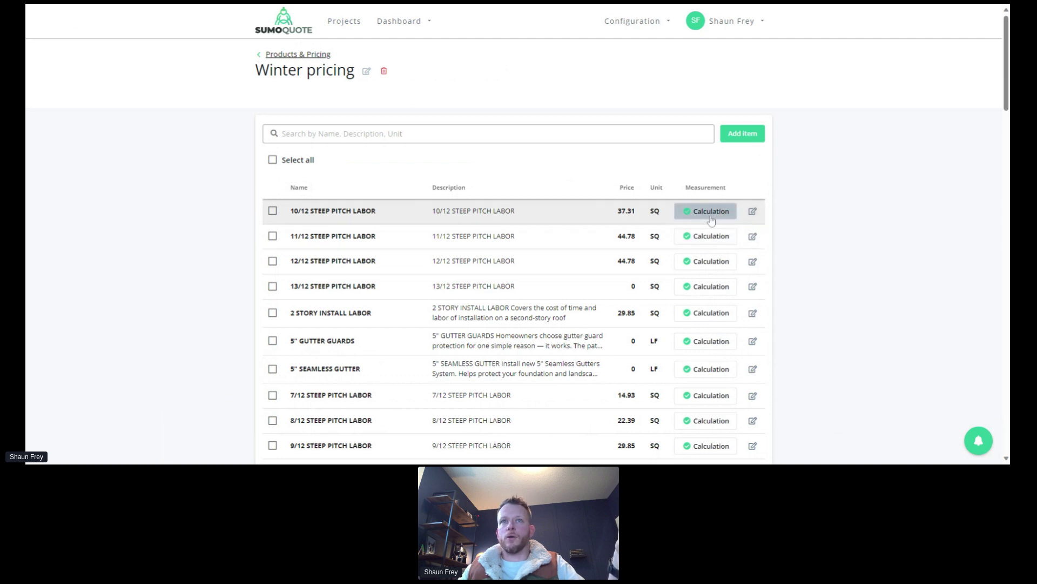
Step: Set the labor cost of 10/12 STEEP PITCH LABOR to 22 in the Winter pricing list and save it
click(753, 211)
click(500, 307)
double_click(458, 305)
text(22)
click(400, 356)
Step: Review the products and prices throughout the Winter pricing list and return to Products & Pricing
scroll(388, 311, down, 1)
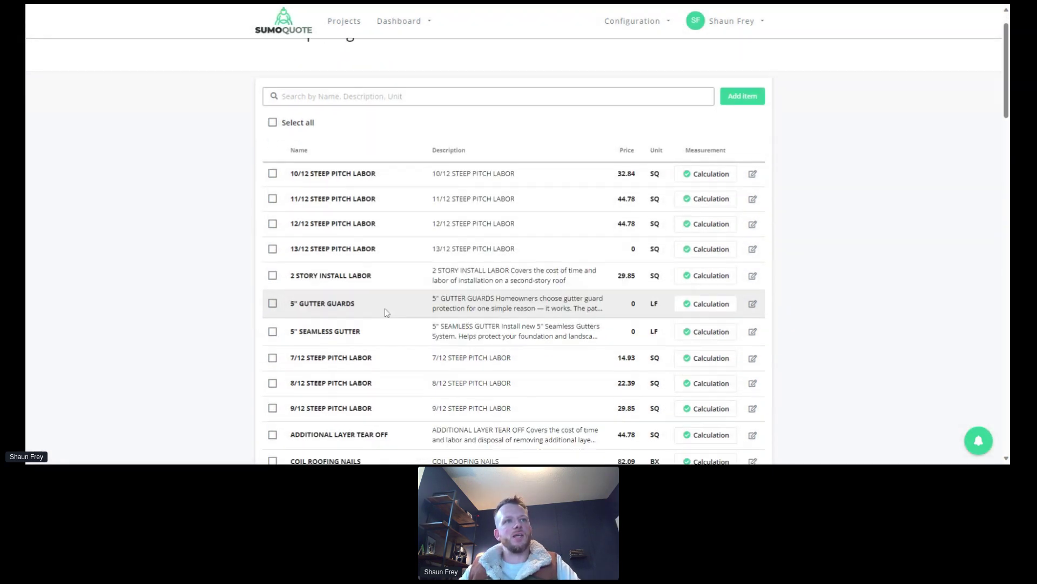
scroll(387, 312, down, 8)
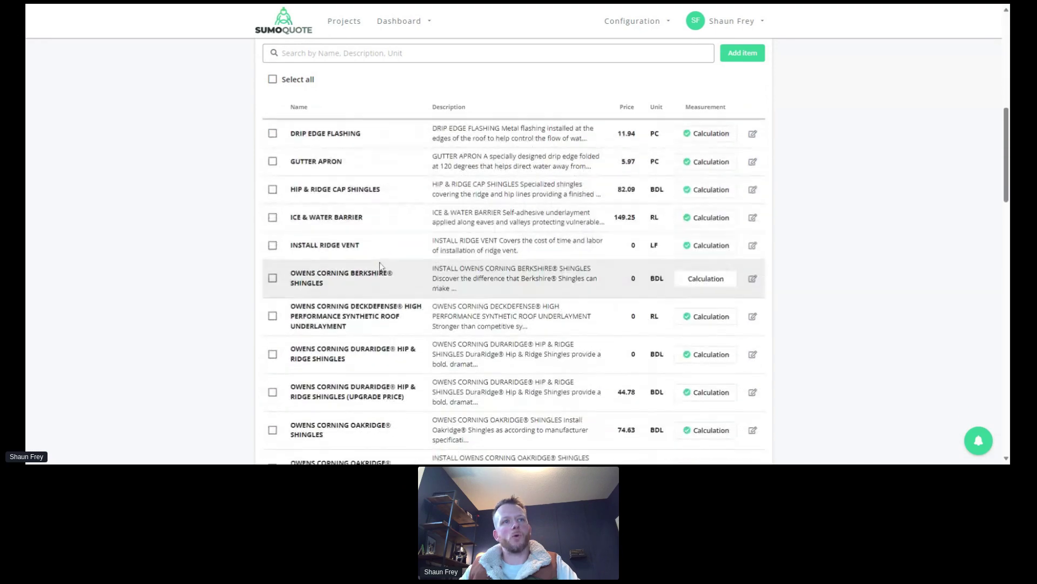
scroll(381, 266, down, 10)
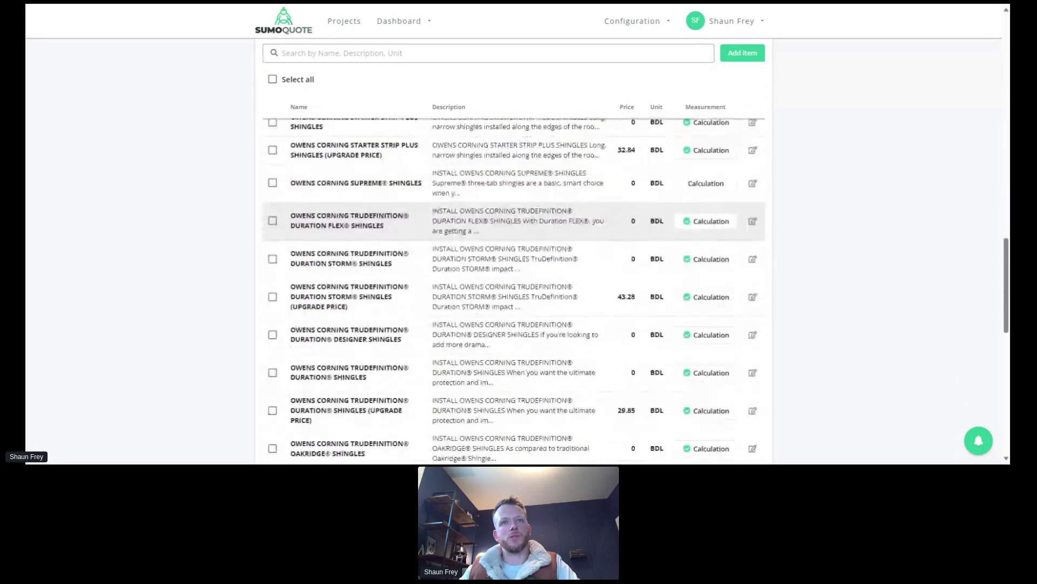
scroll(381, 222, down, 10)
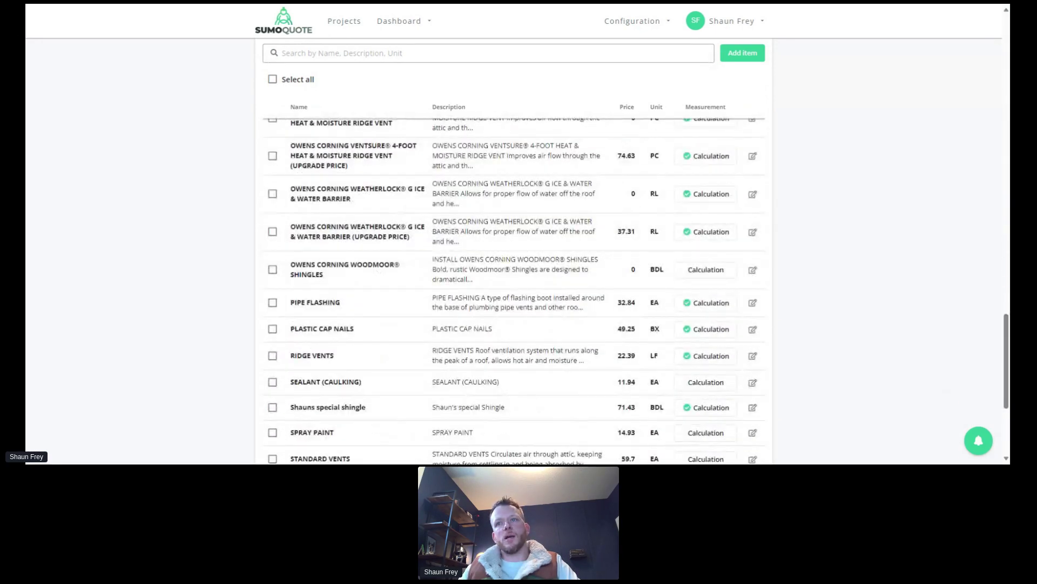
scroll(931, 121, up, 15)
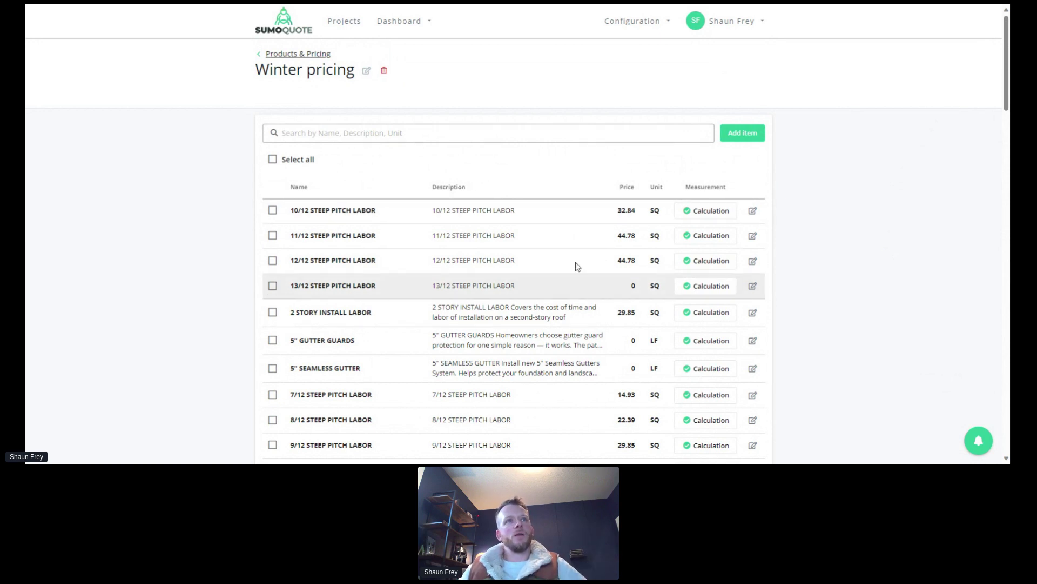
click(294, 52)
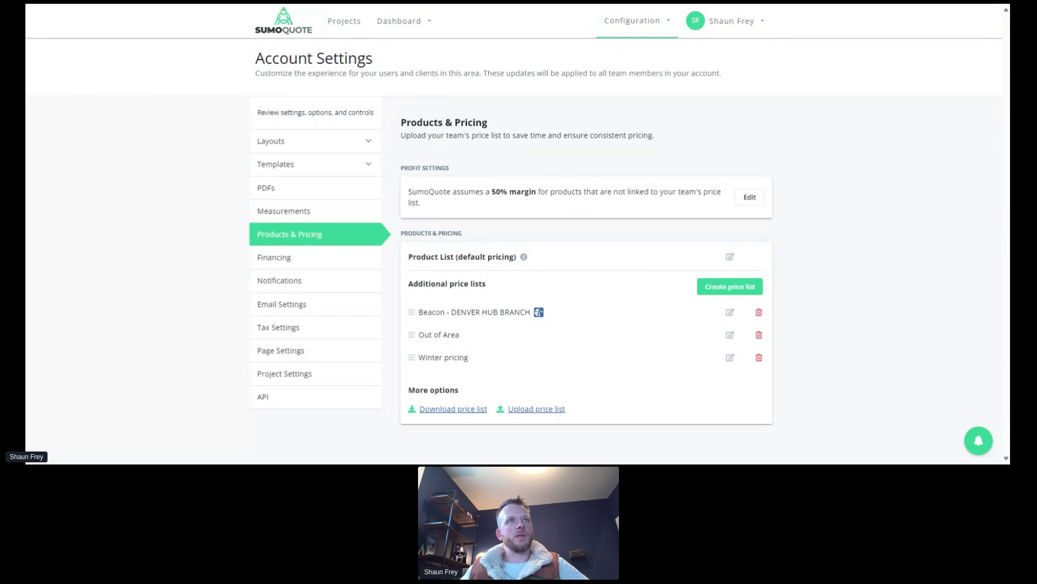
Step: Open the Quote Details page of the Owens Corning Roofing Quote in the most recently created project
click(351, 26)
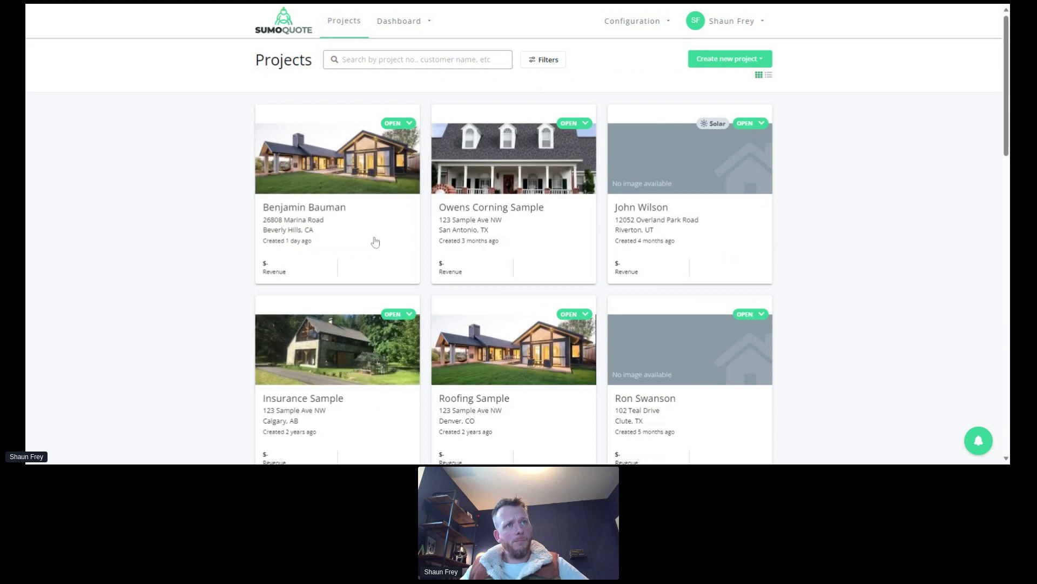
click(375, 241)
click(527, 222)
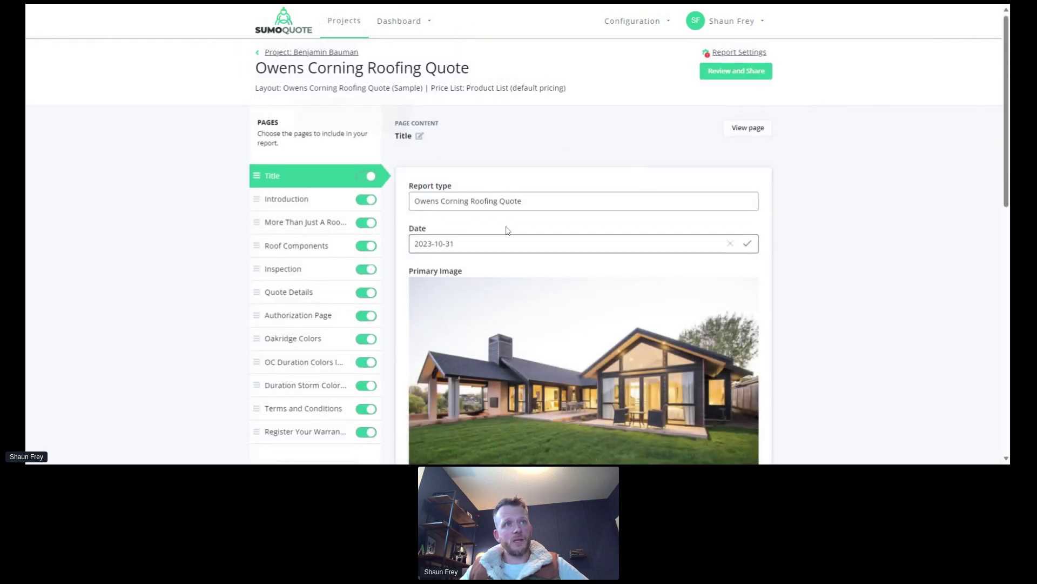
click(290, 302)
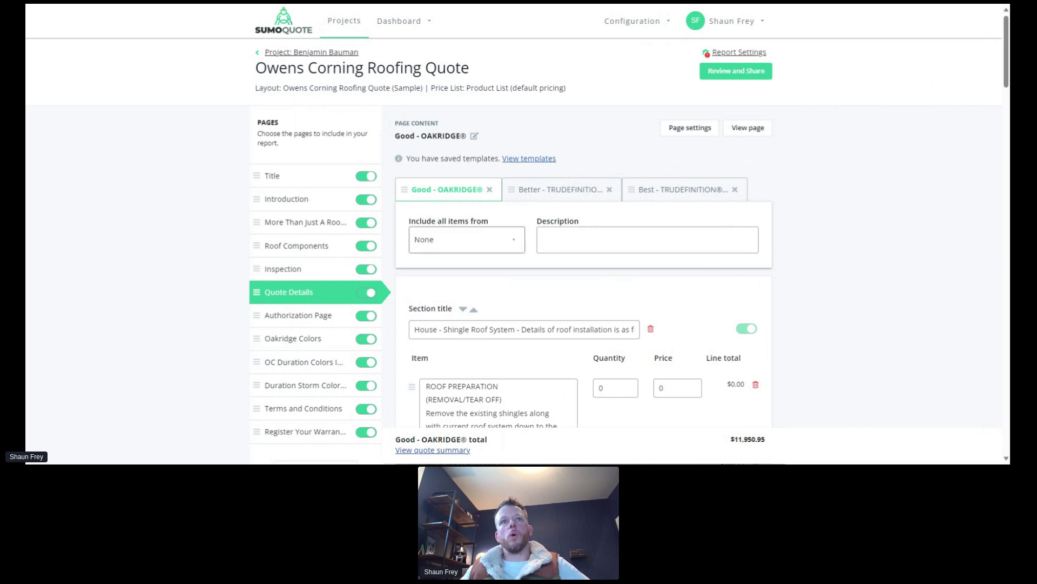
Step: Change the report's price list to Out of Area in the report settings and confirm the change
click(732, 54)
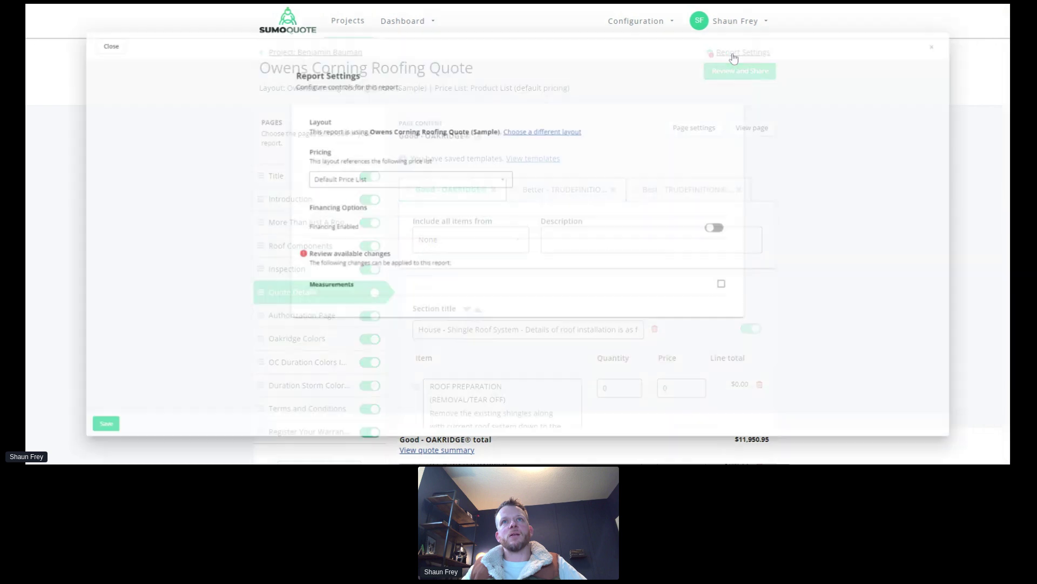
drag(280, 138, 447, 157)
click(485, 153)
click(475, 171)
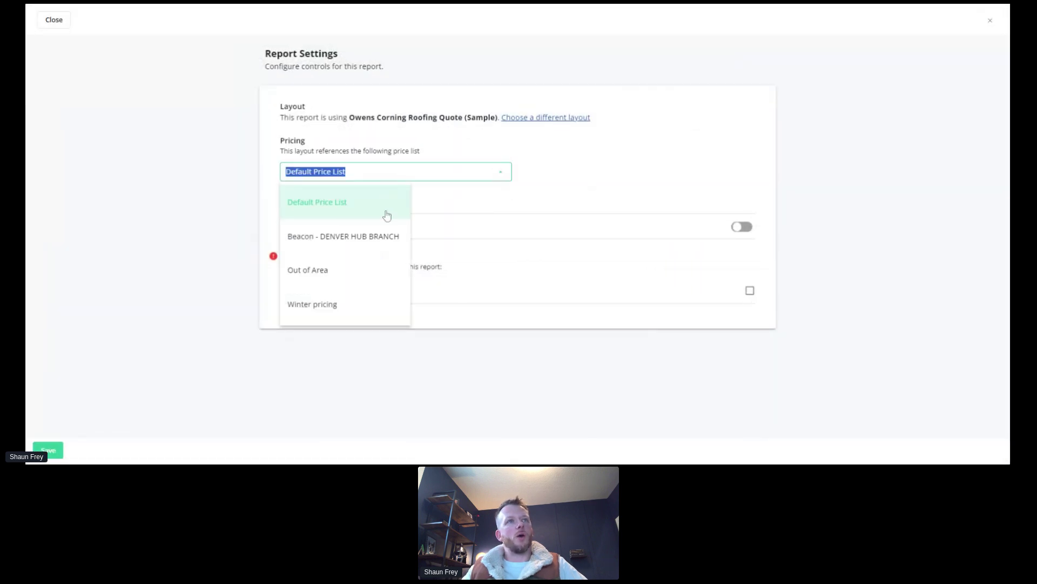
click(338, 277)
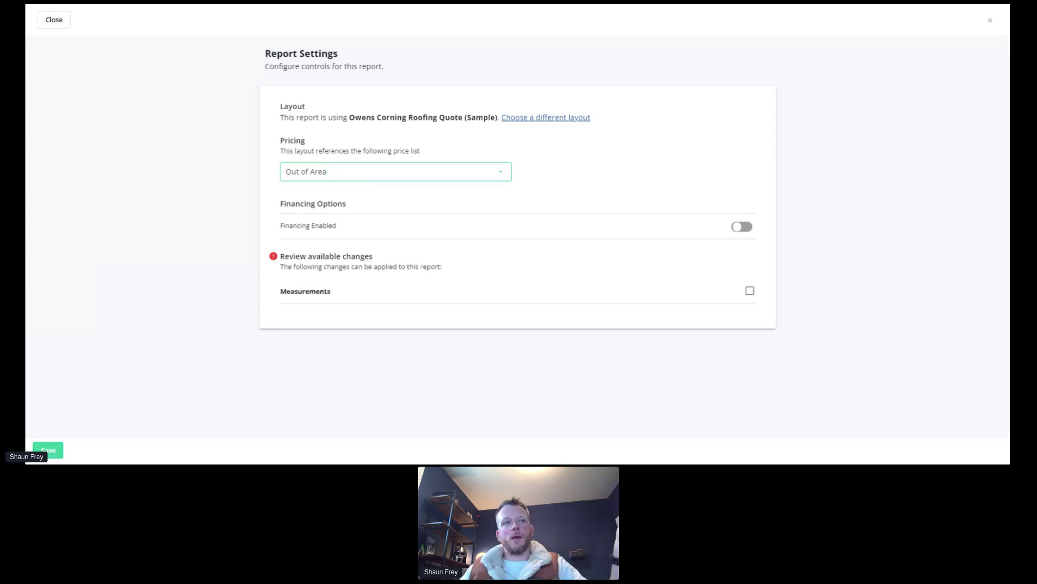
click(49, 452)
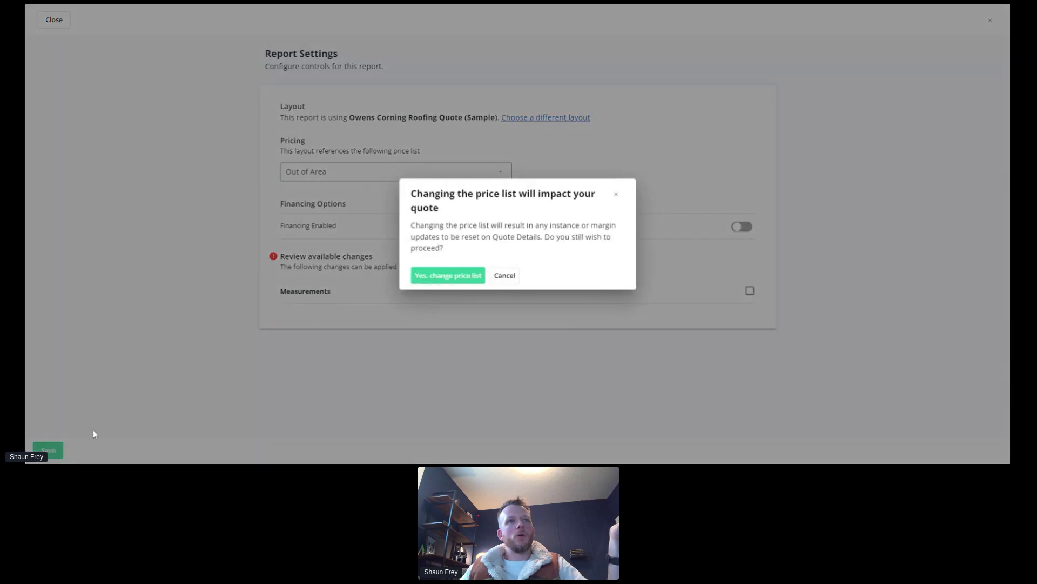
click(449, 277)
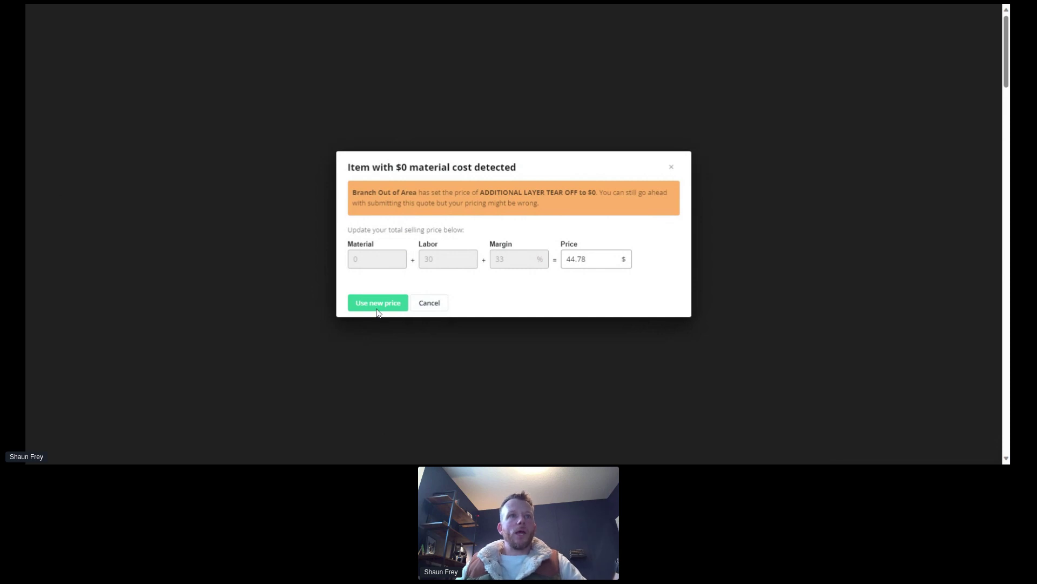
Step: Decline the $0 material cost price update for ADDITIONAL LAYER TEAR OFF and accept the new prices for the remaining flagged labor items
click(435, 309)
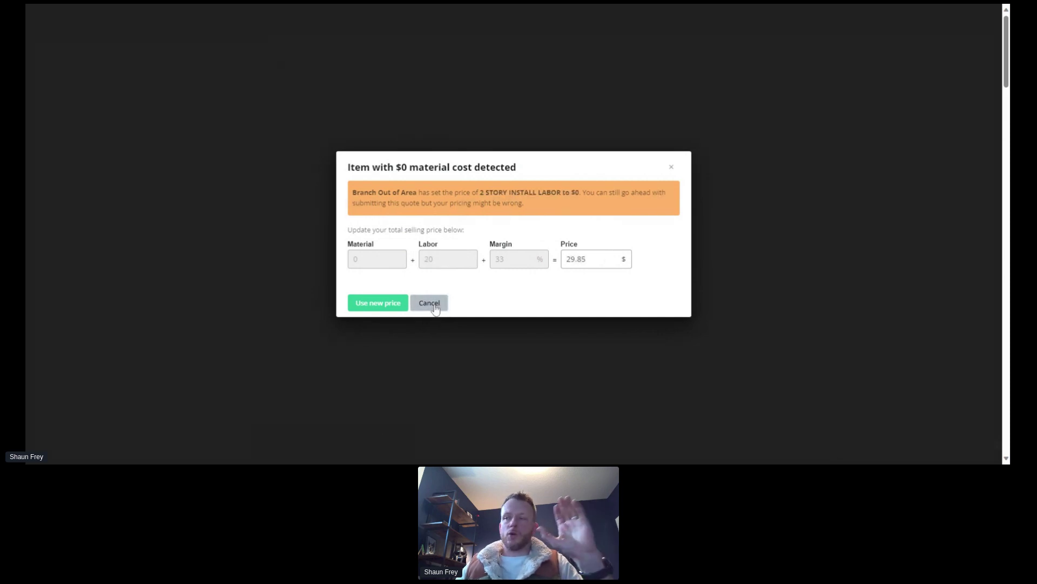
click(378, 303)
click(384, 307)
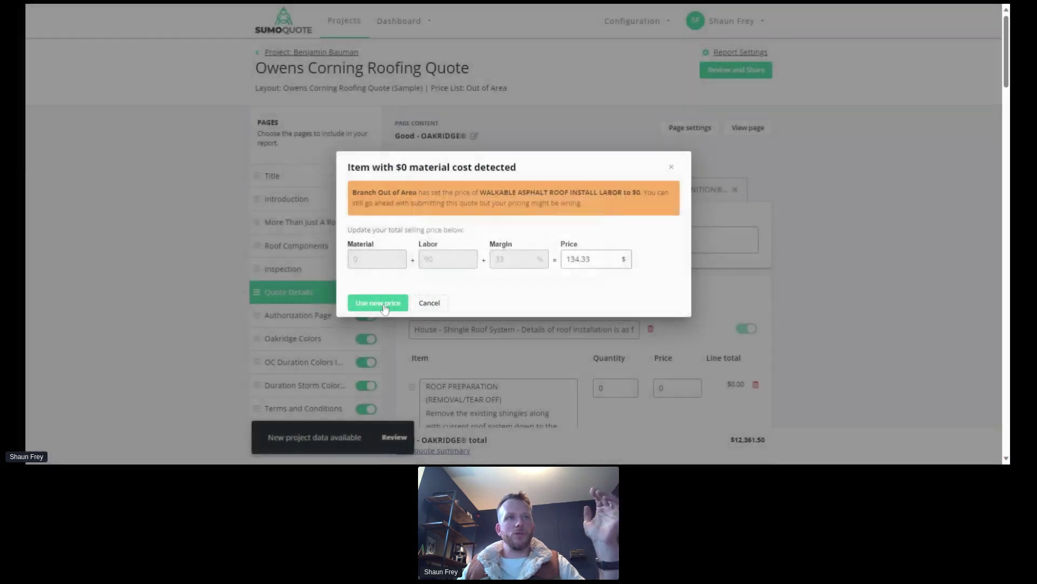
click(385, 307)
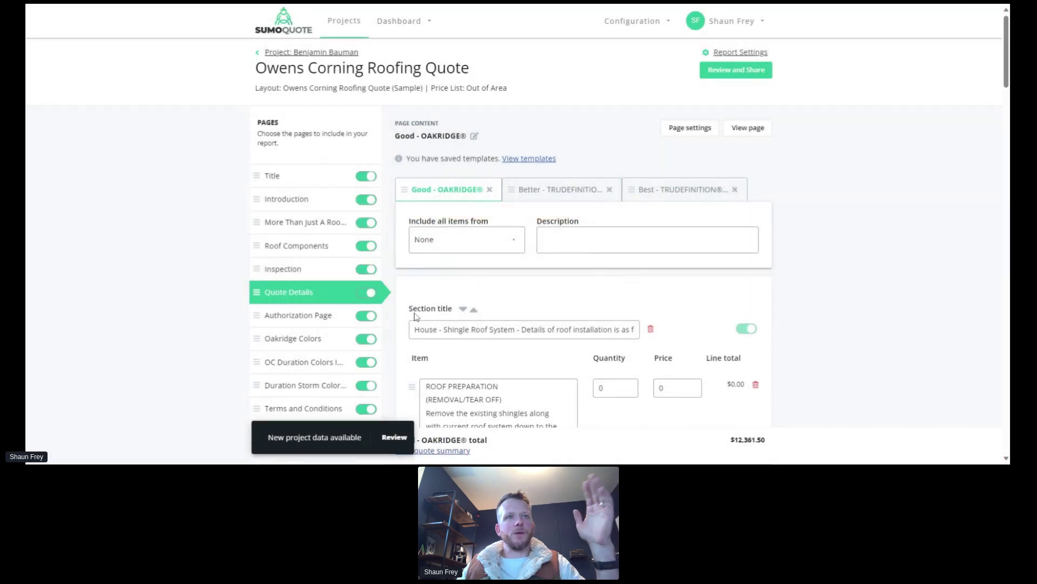
Step: Find the flagged ADDITIONAL LAYER TEAR OFF line in the Good - OAKRIDGE® quote and accept its new price of 44.78
scroll(564, 351, down, 4)
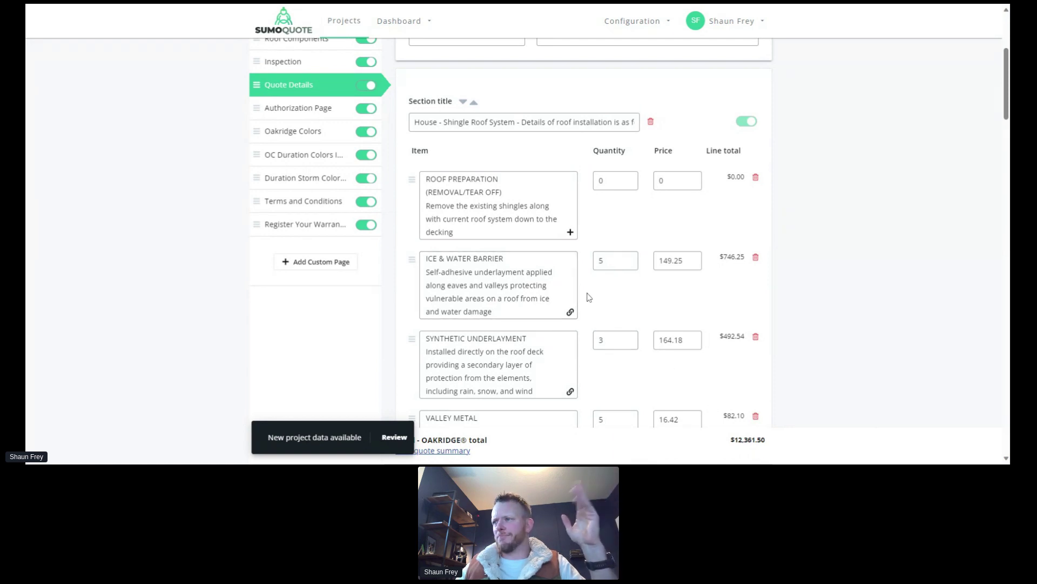
scroll(584, 297, down, 2)
scroll(584, 298, down, 12)
scroll(585, 294, down, 2)
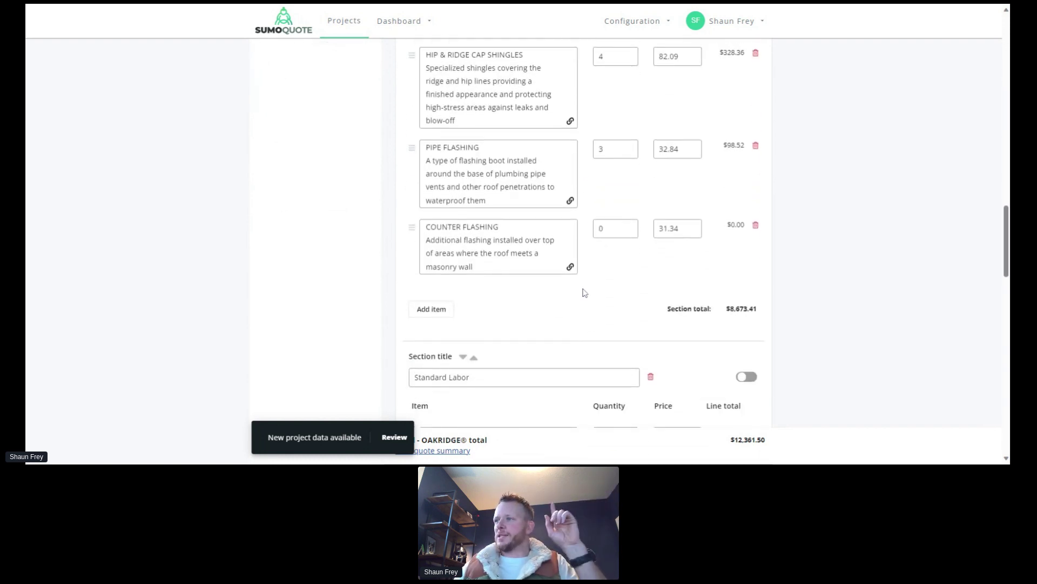
scroll(586, 290, down, 10)
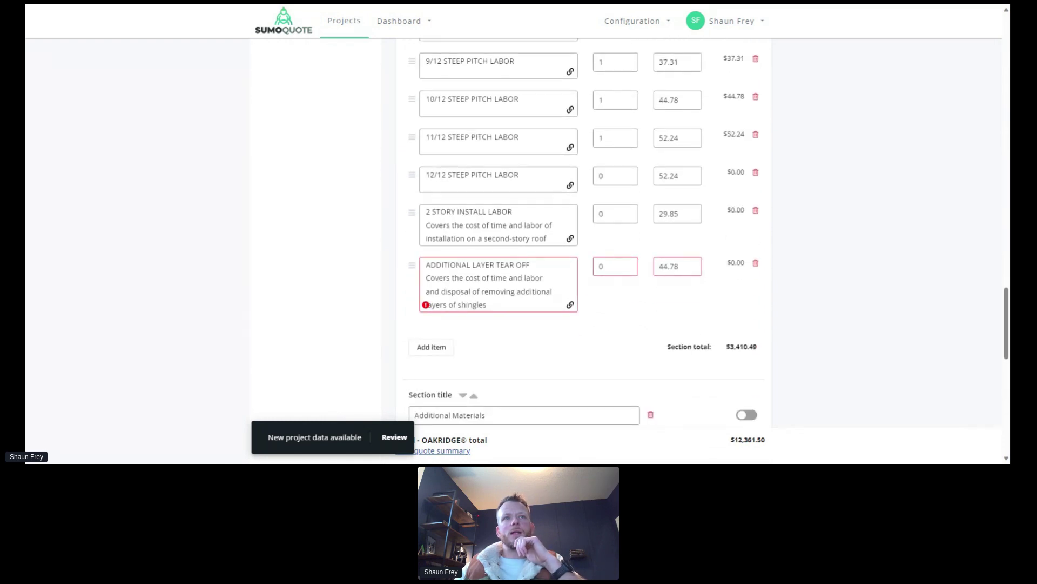
mouse_move(428, 306)
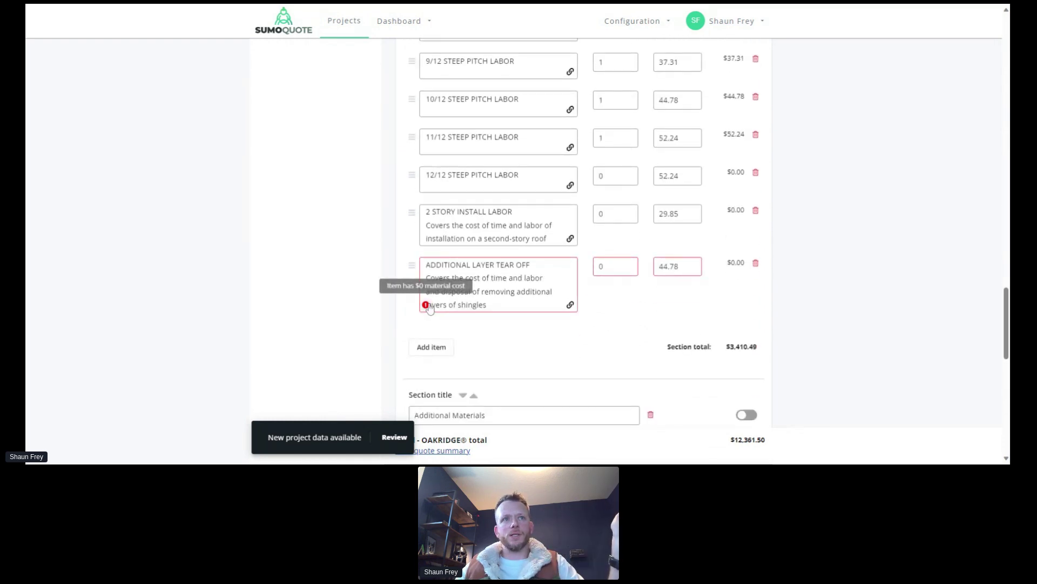
click(427, 306)
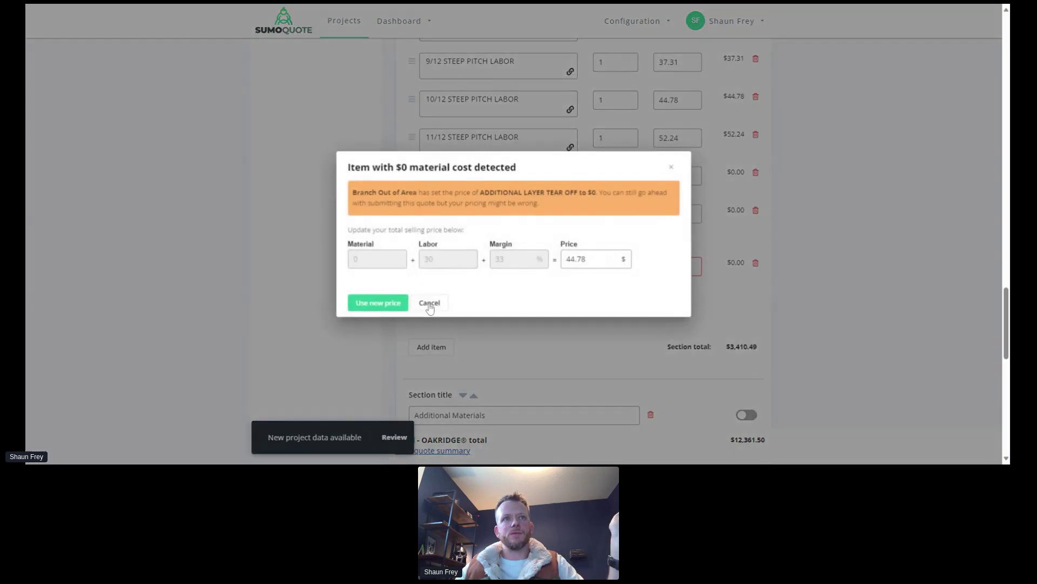
click(675, 168)
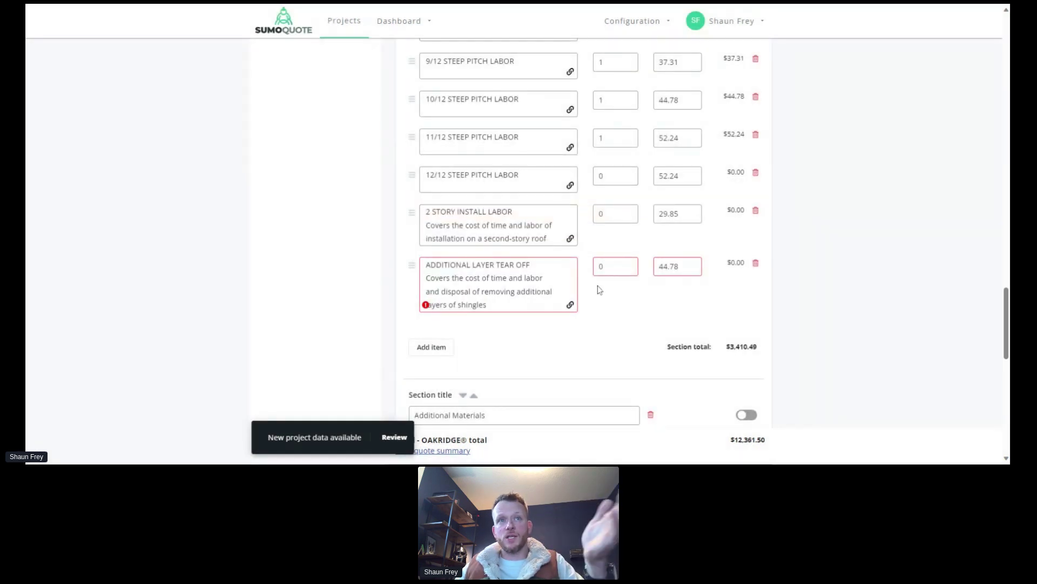
click(427, 305)
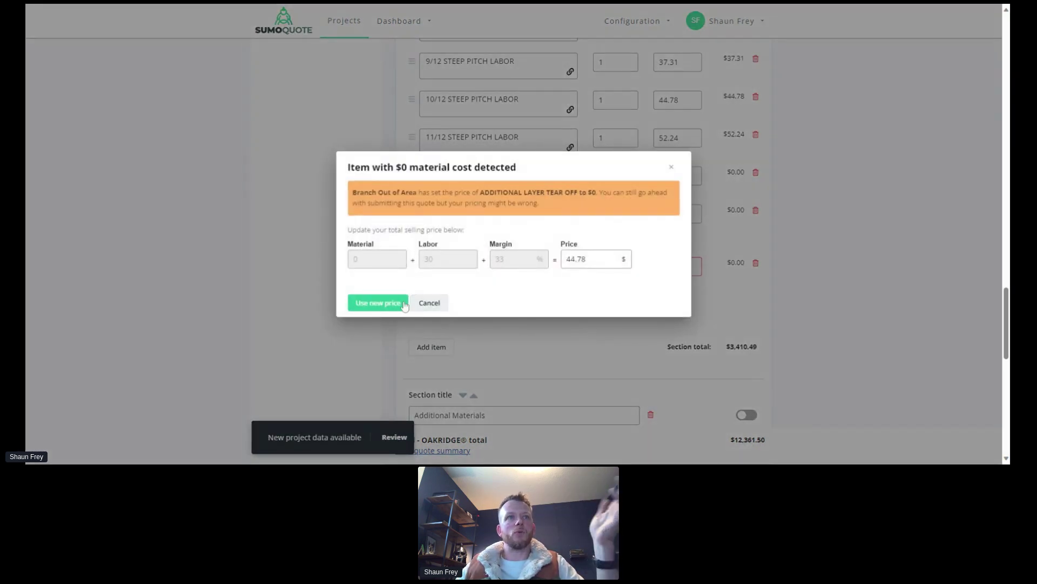
click(403, 303)
Step: Switch the report's price list to Beacon - DENVER HUB BRANCH and accept the new prices for the items with $0 material cost
scroll(675, 367, up, 3)
scroll(675, 368, up, 12)
scroll(680, 363, up, 15)
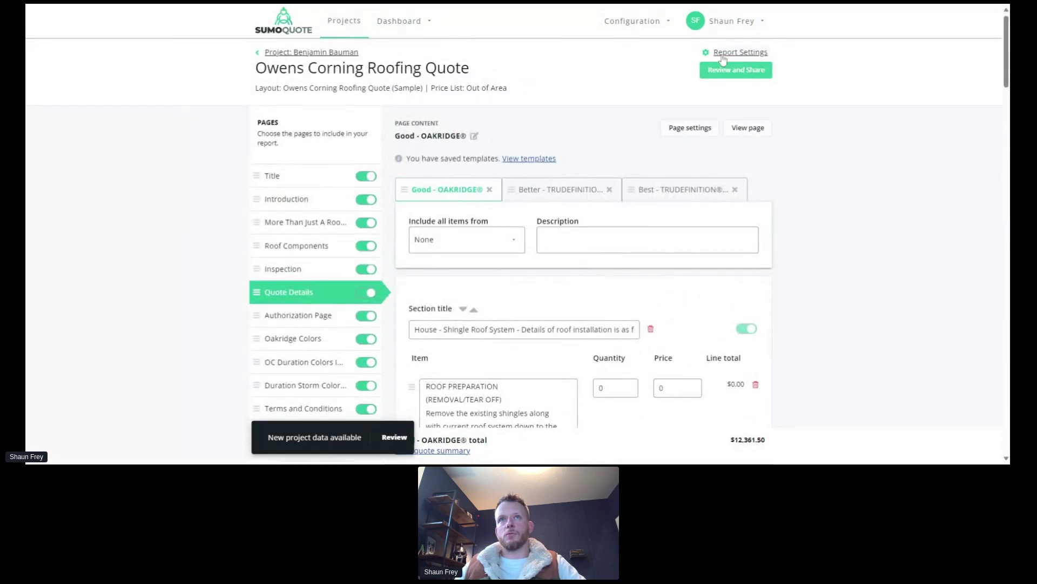
click(741, 53)
click(378, 171)
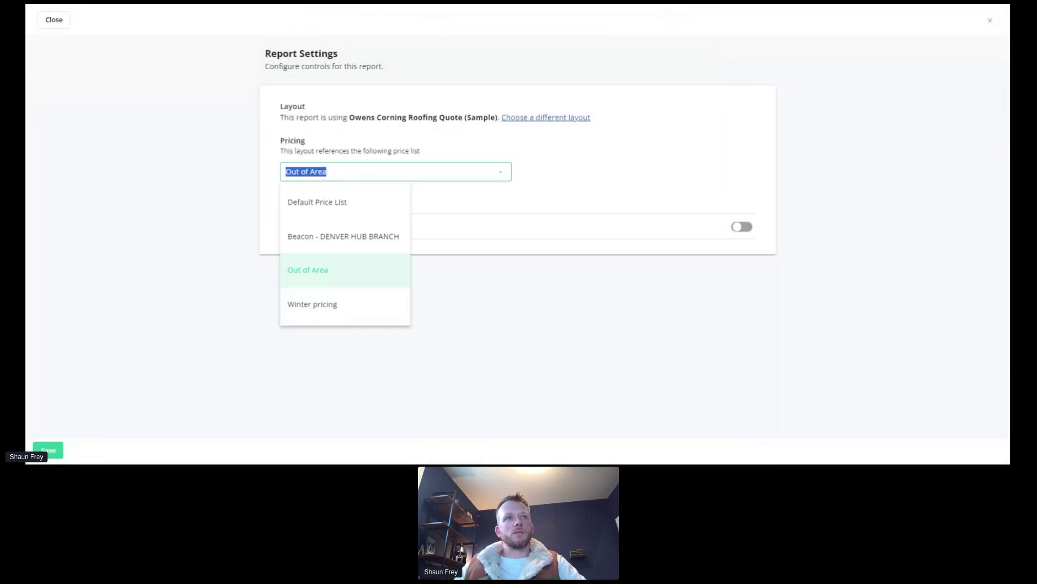
click(355, 236)
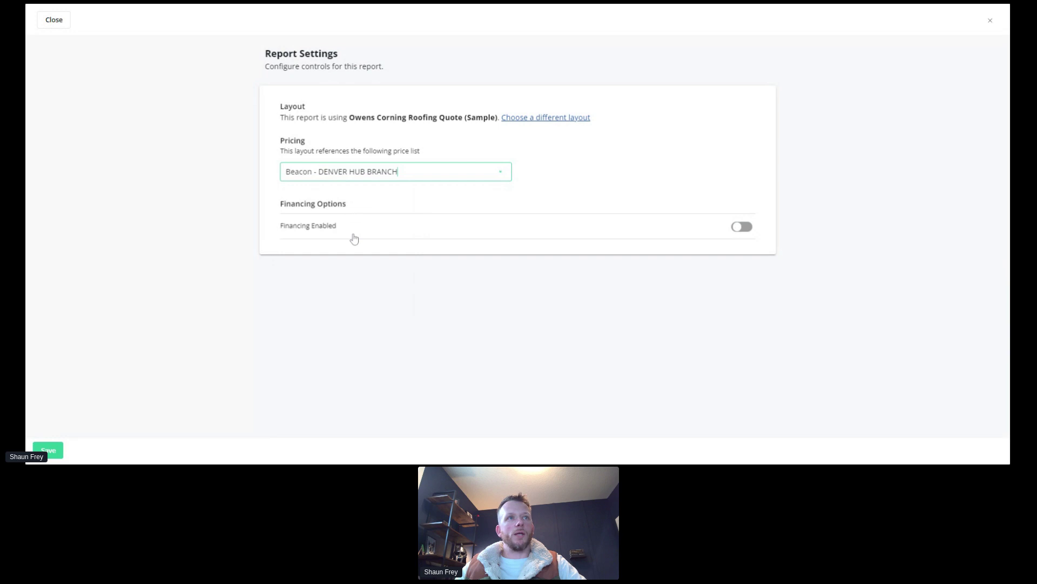
click(49, 456)
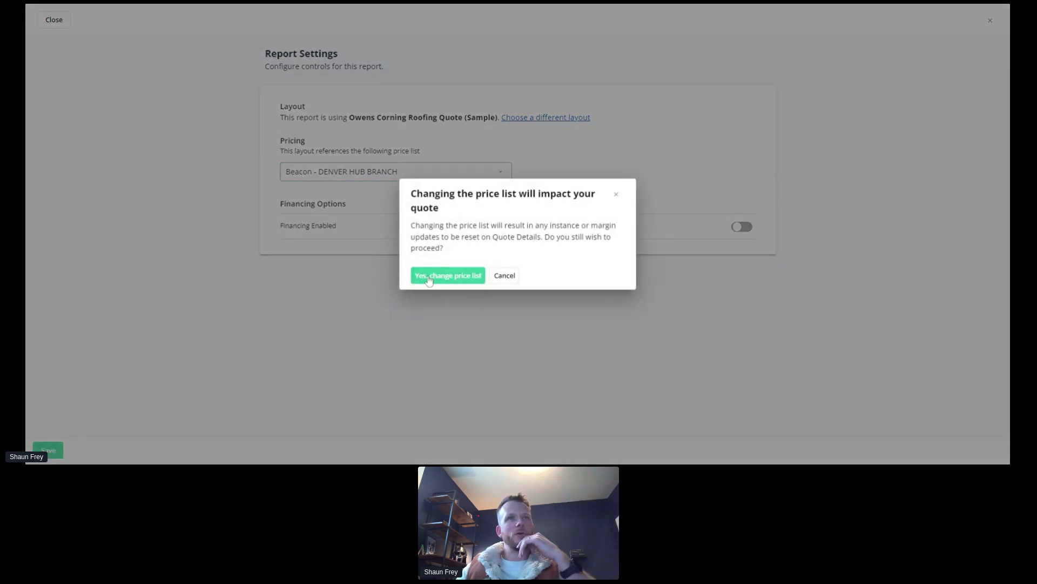
click(428, 278)
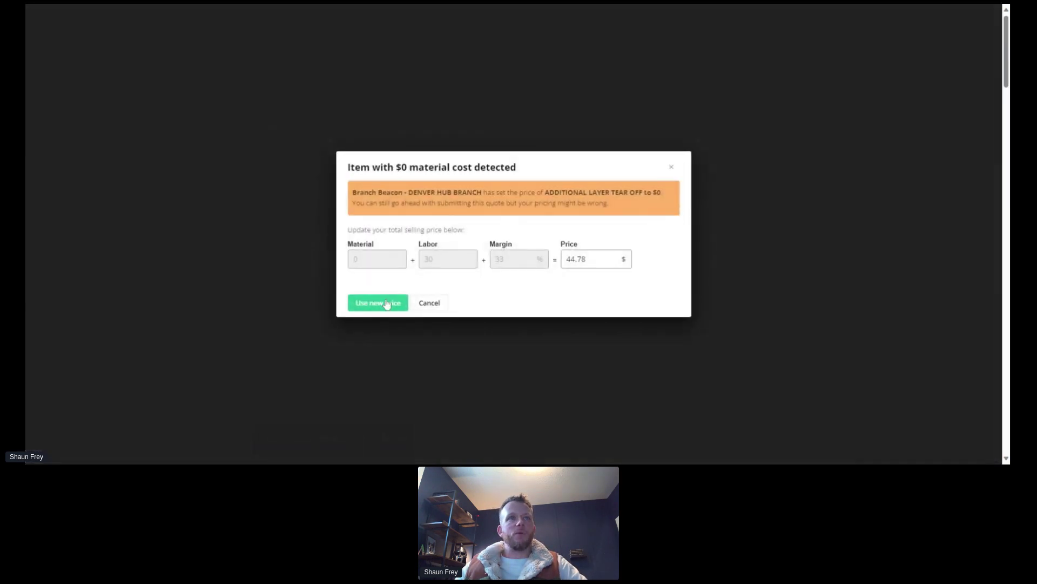
click(387, 304)
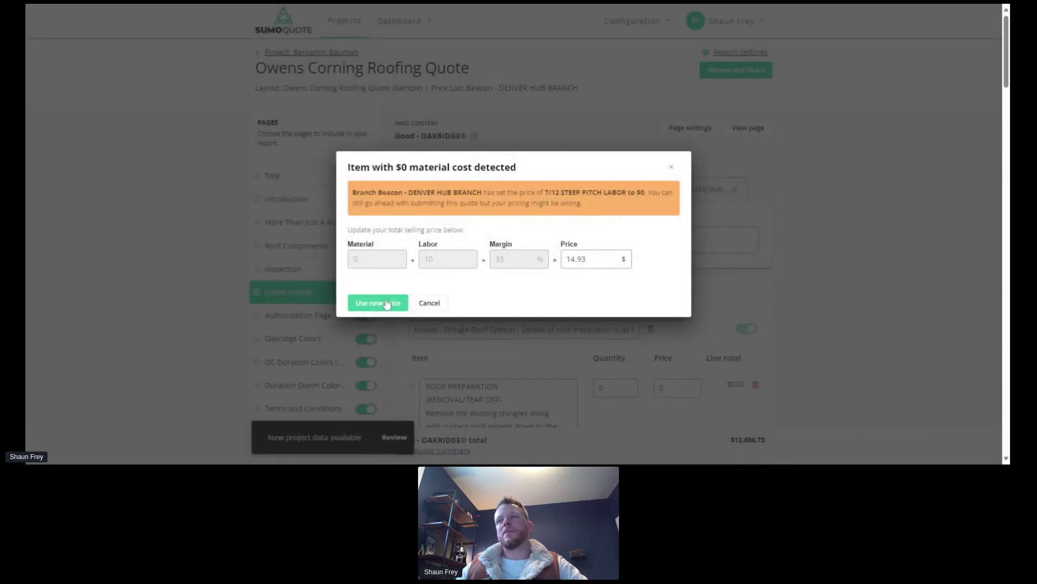
click(387, 303)
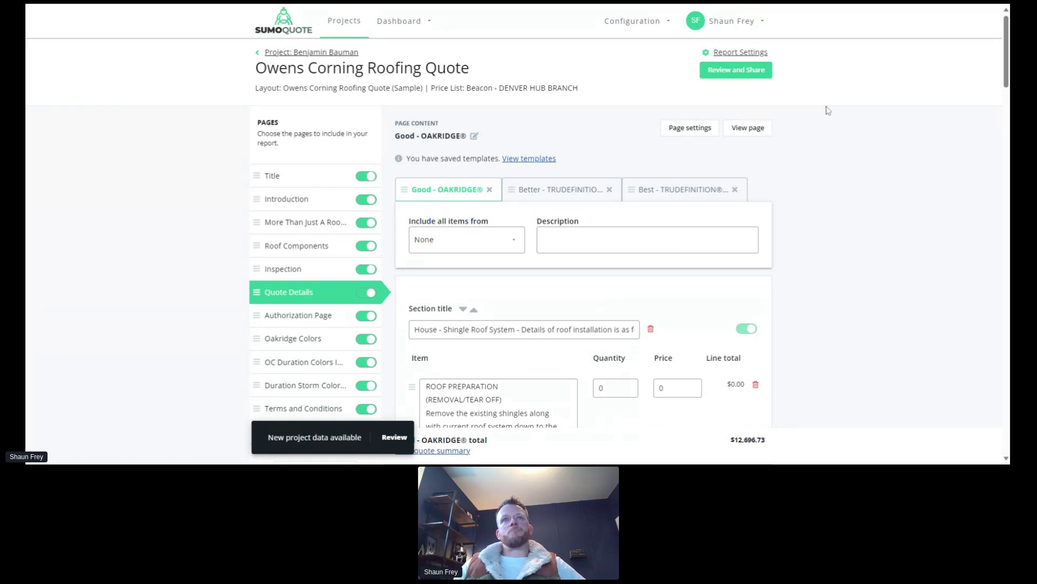
Step: Return to Products & Pricing in the account settings and highlight the Download price list and Upload price list options
click(628, 24)
click(626, 80)
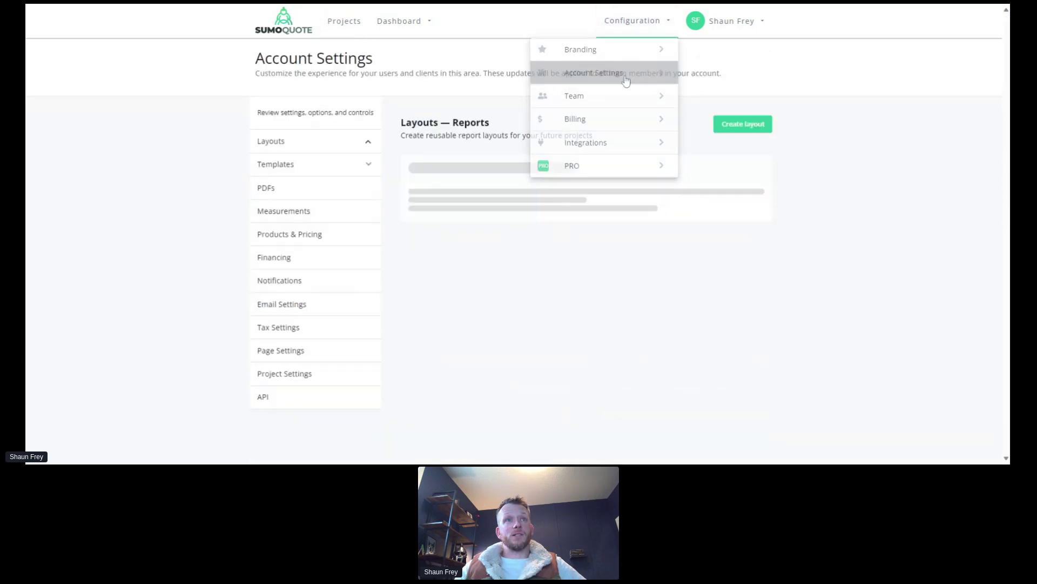
click(301, 288)
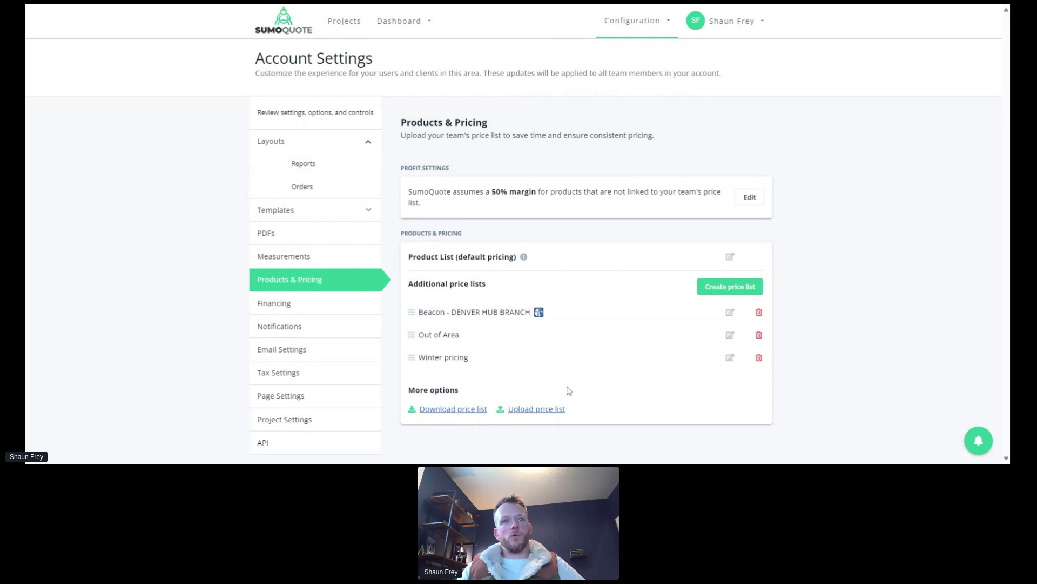
drag(574, 414, 416, 411)
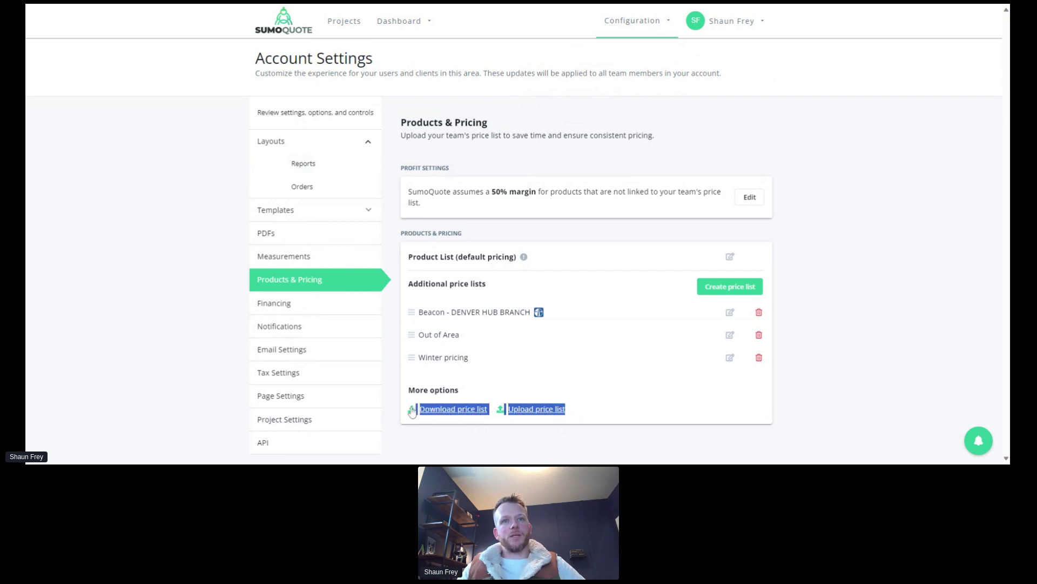
click(464, 419)
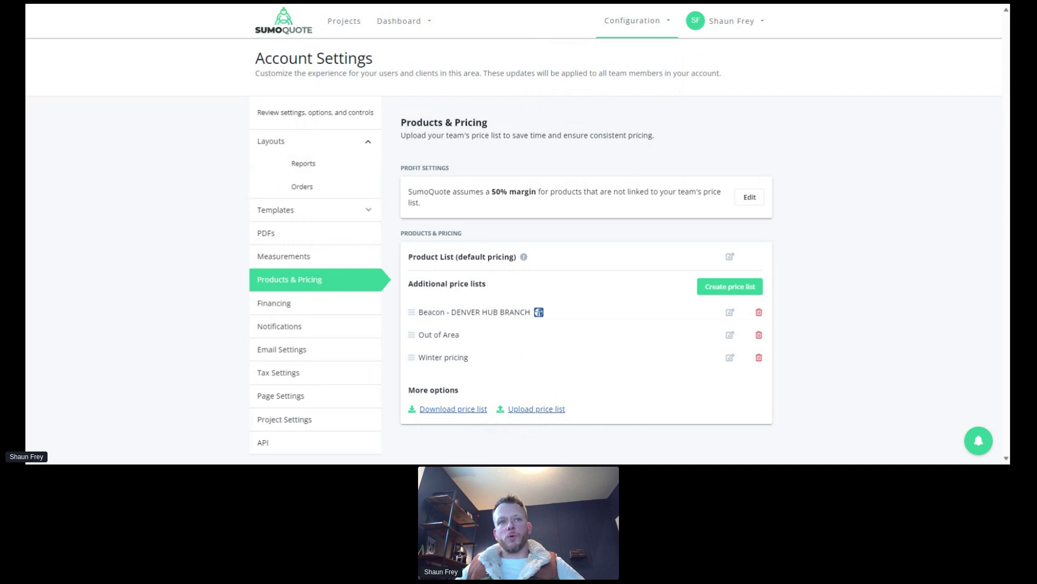
Step: Download the price list and view the SumoQuotePriceList workbook full-size in Excel
click(475, 411)
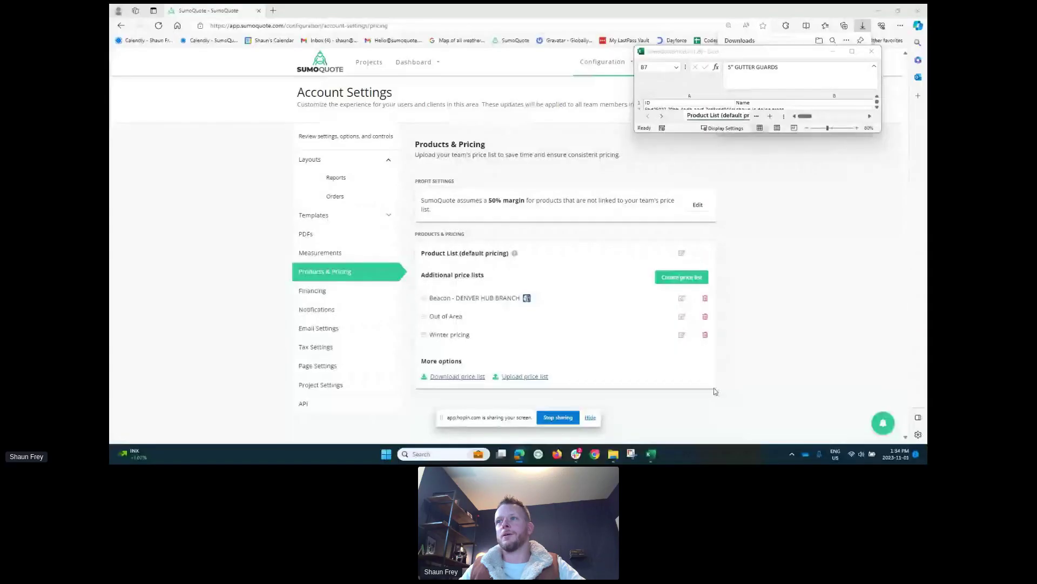
click(652, 454)
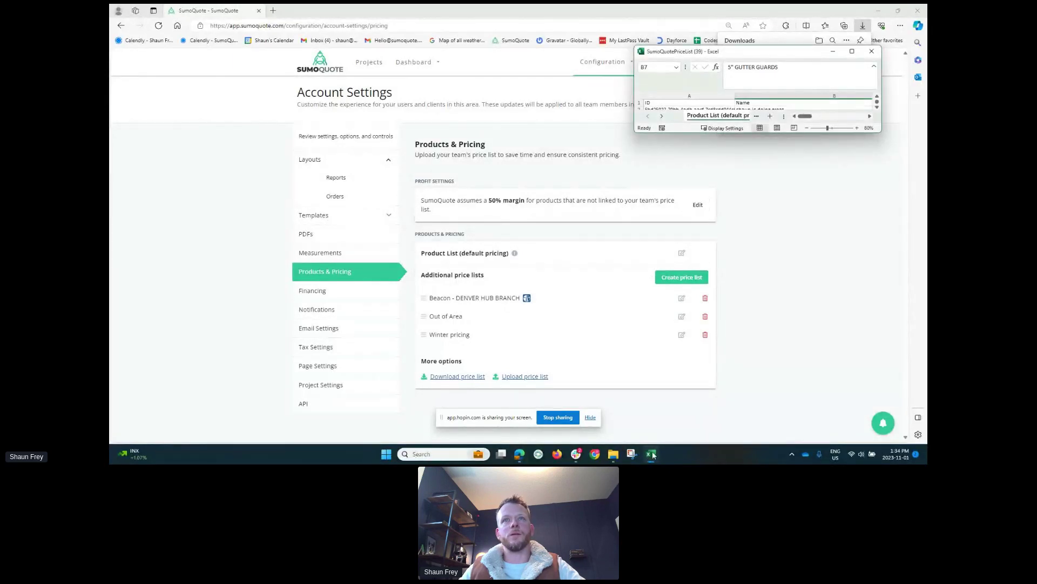
double_click(751, 54)
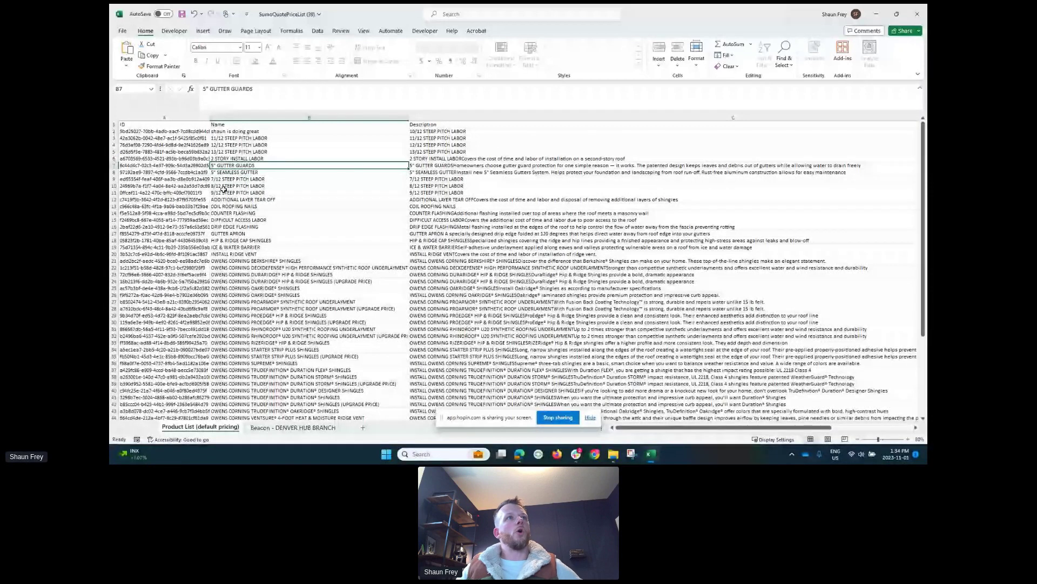
Step: Examine the ID, Name and Description columns for the first products on the Product List (default pricing) sheet
click(150, 131)
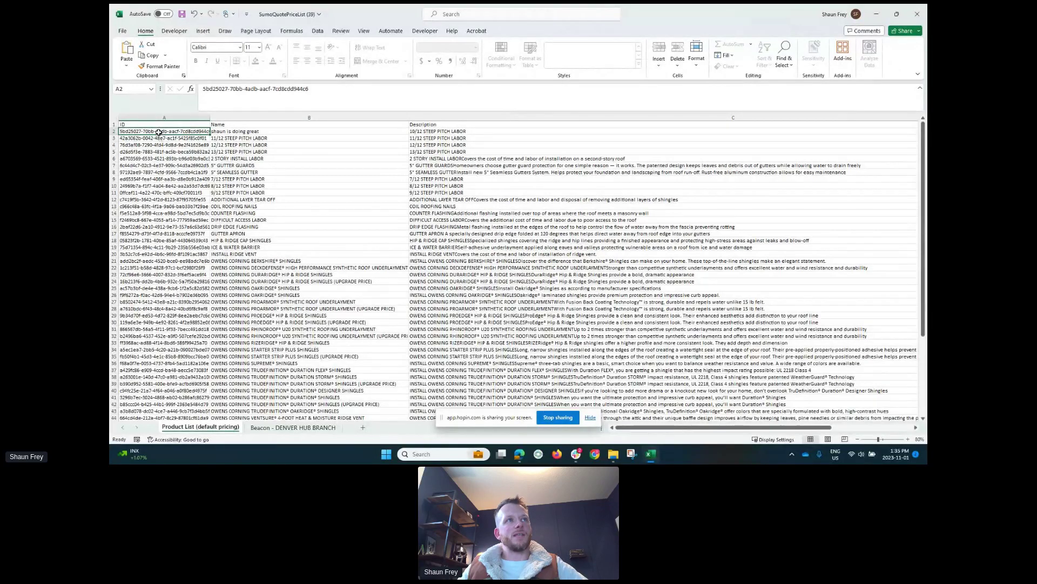
drag(487, 136, 216, 142)
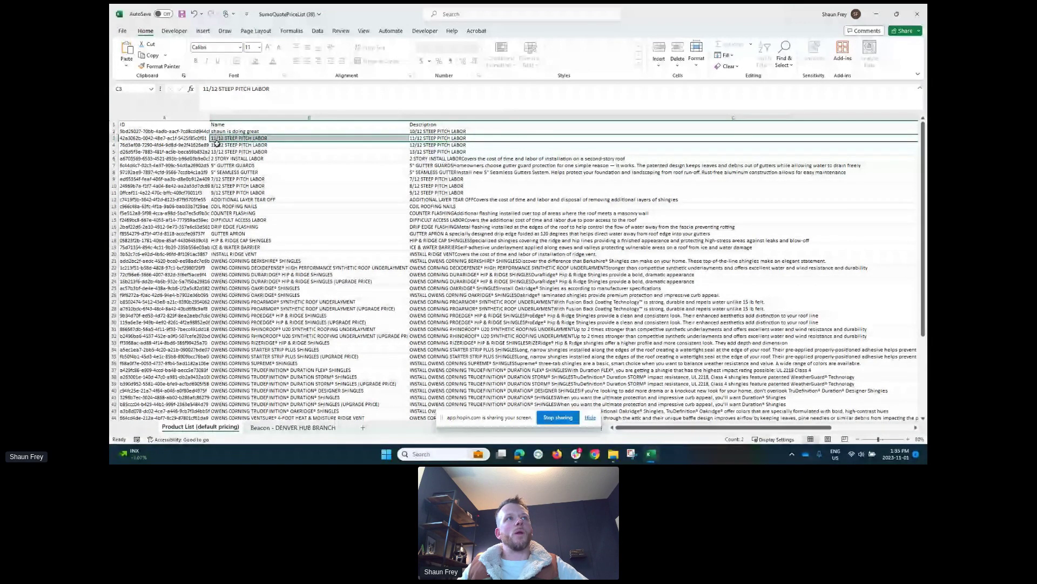
click(216, 132)
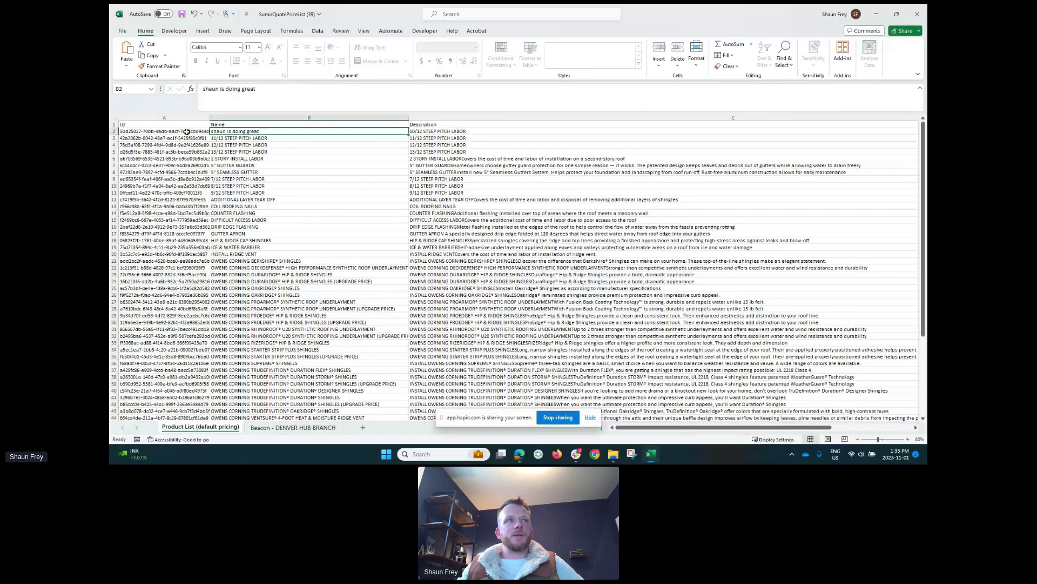
click(224, 137)
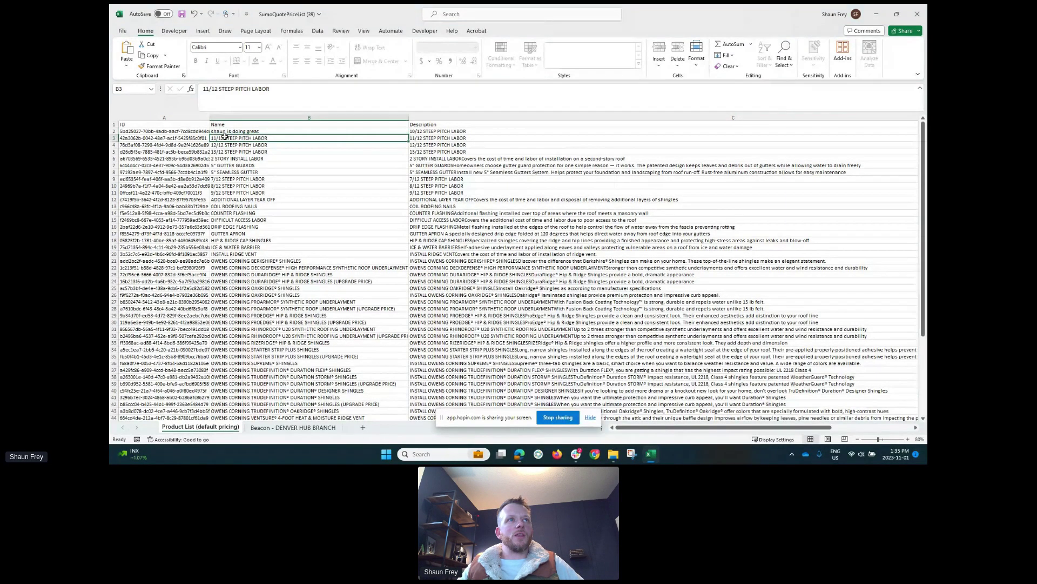
drag(222, 145, 780, 148)
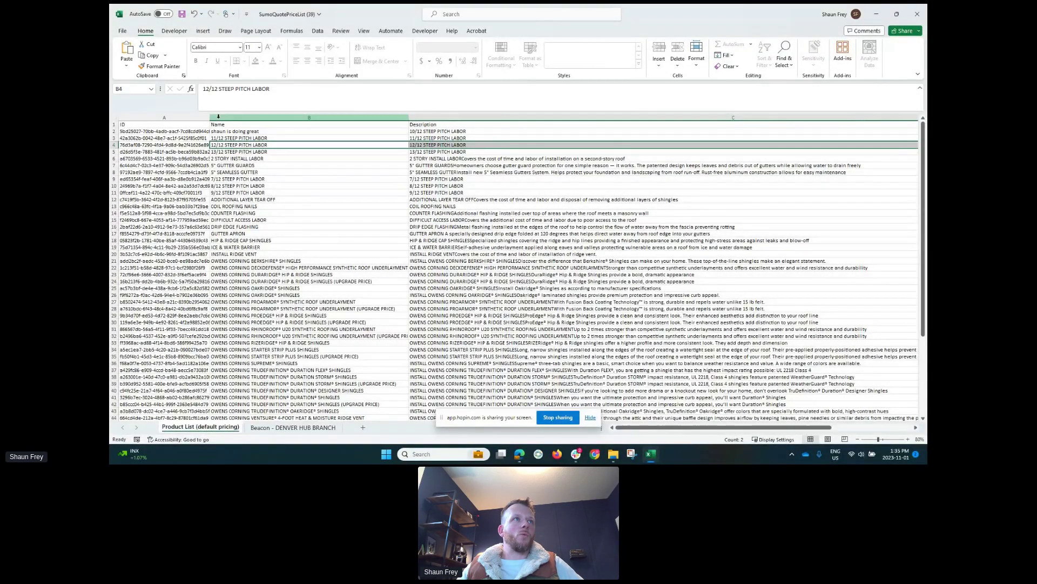
click(164, 131)
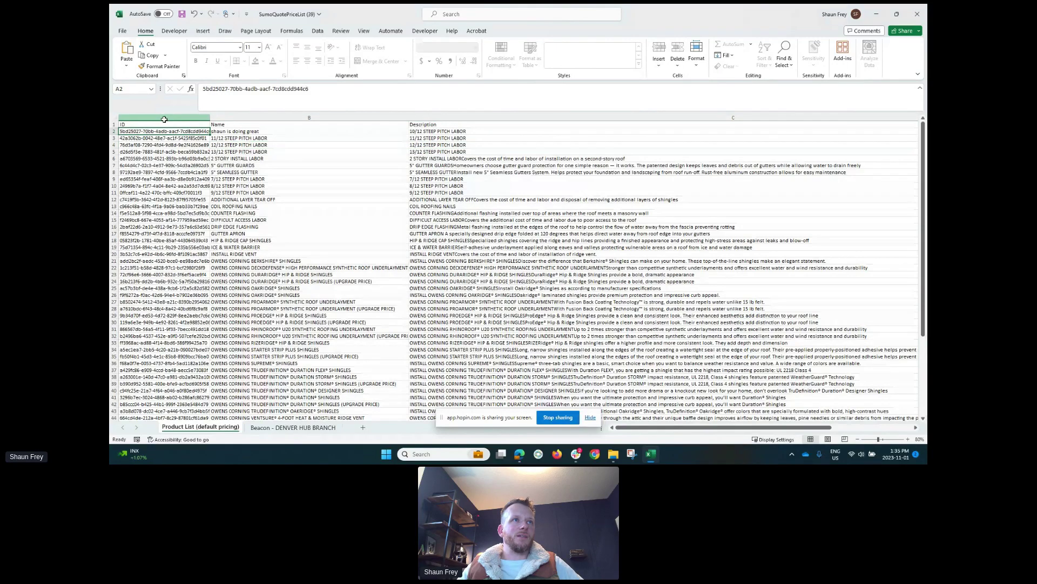
click(164, 120)
click(235, 134)
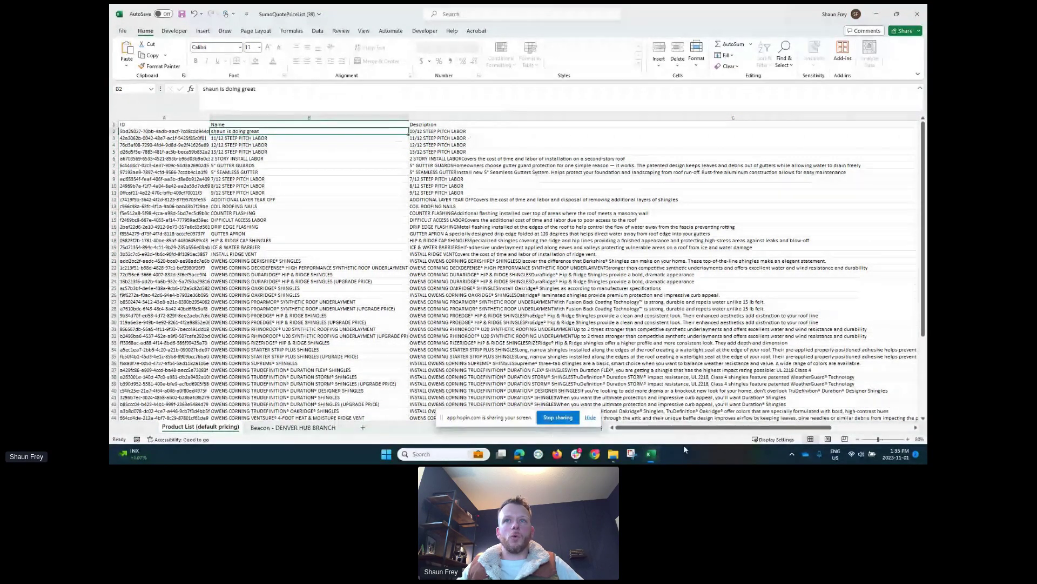
Step: Examine the unit, material price, labor, margin and price columns, and return to Products & Pricing in SumoQuote
drag(677, 427, 776, 422)
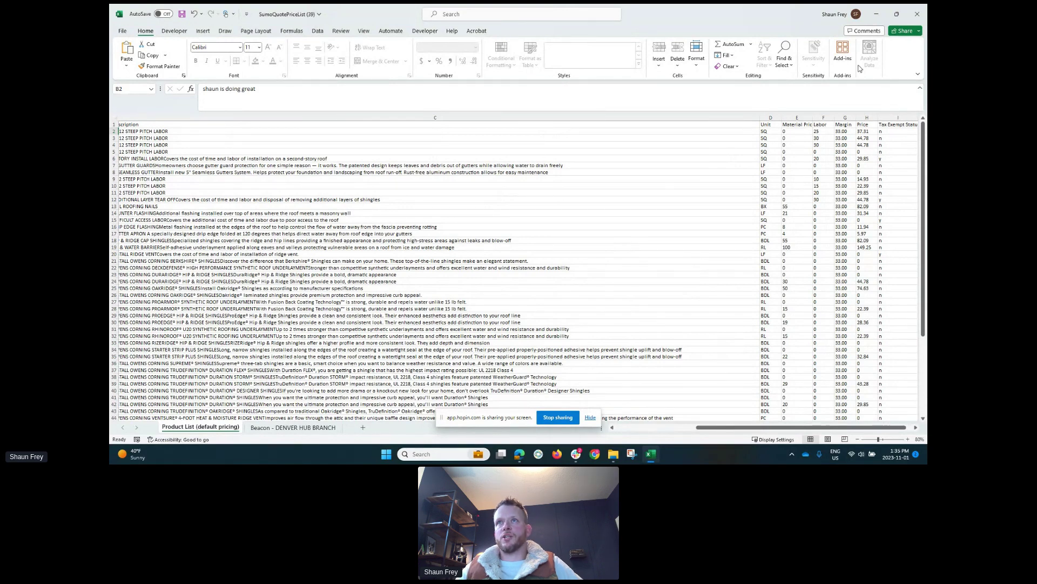
click(872, 15)
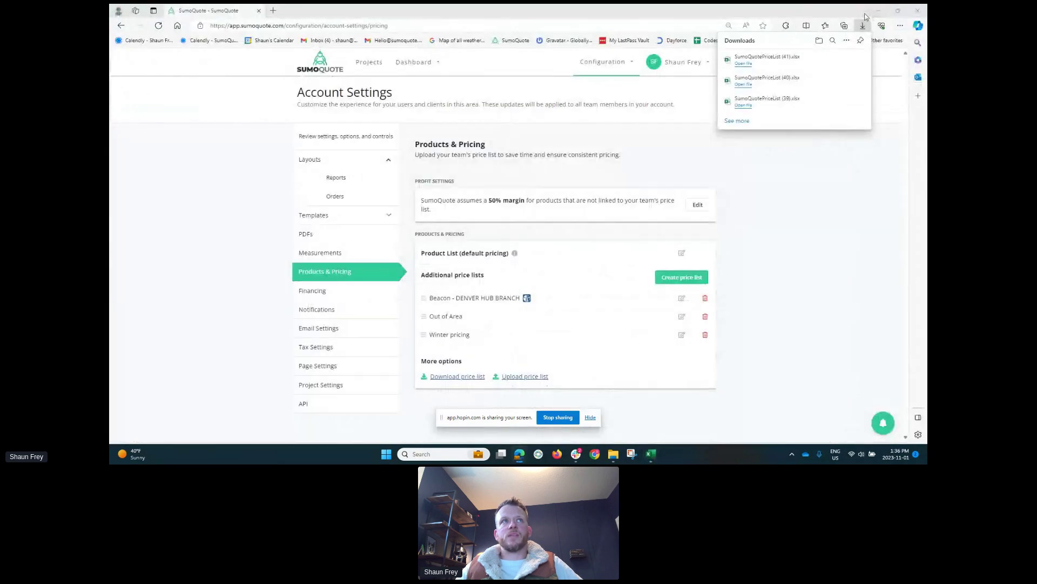
click(822, 230)
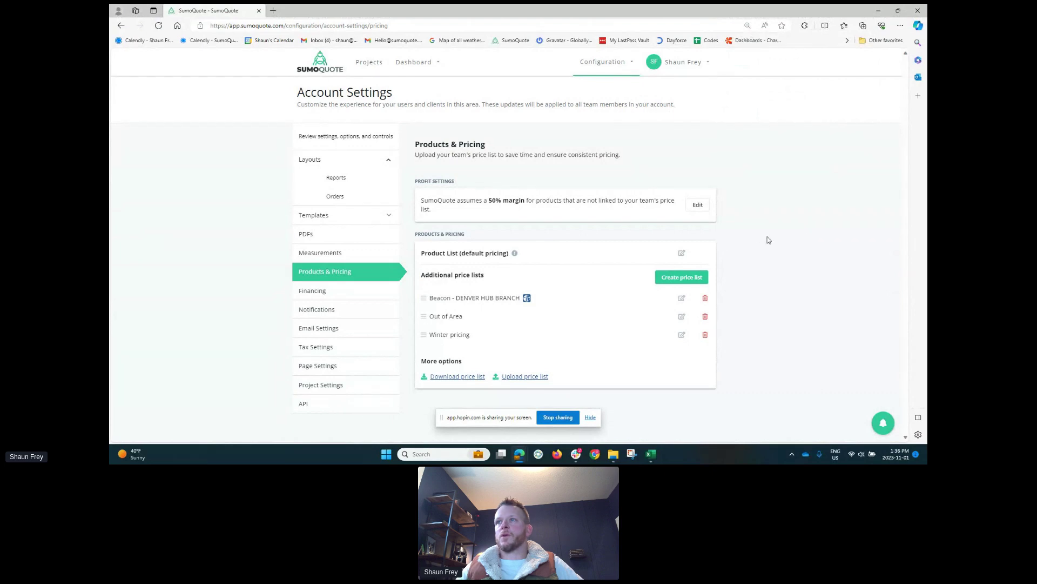
Step: Open the price list upload dialog for an .xlsx file and close it without choosing a file
click(538, 378)
click(502, 254)
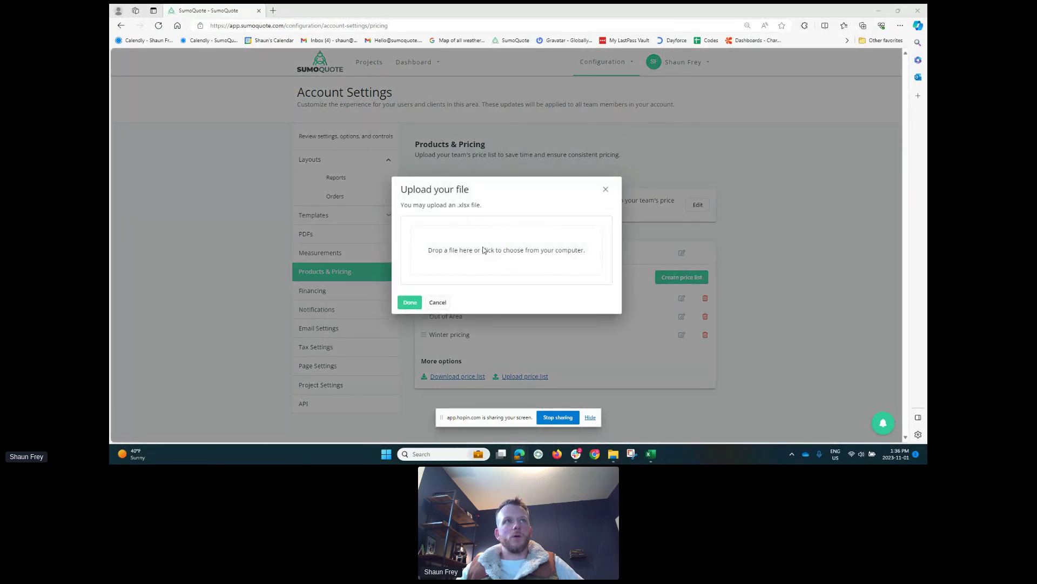
click(498, 10)
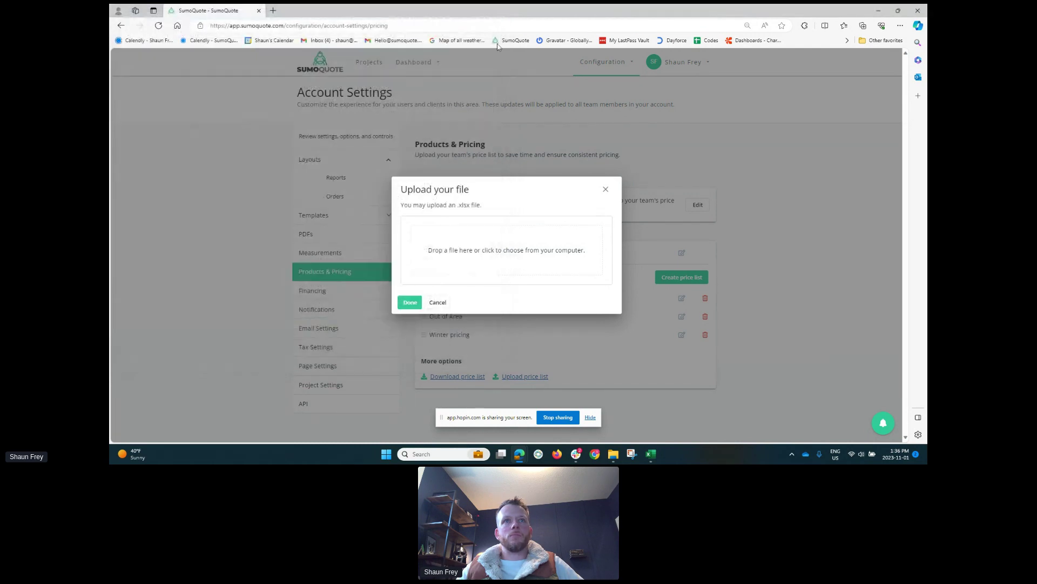
click(412, 302)
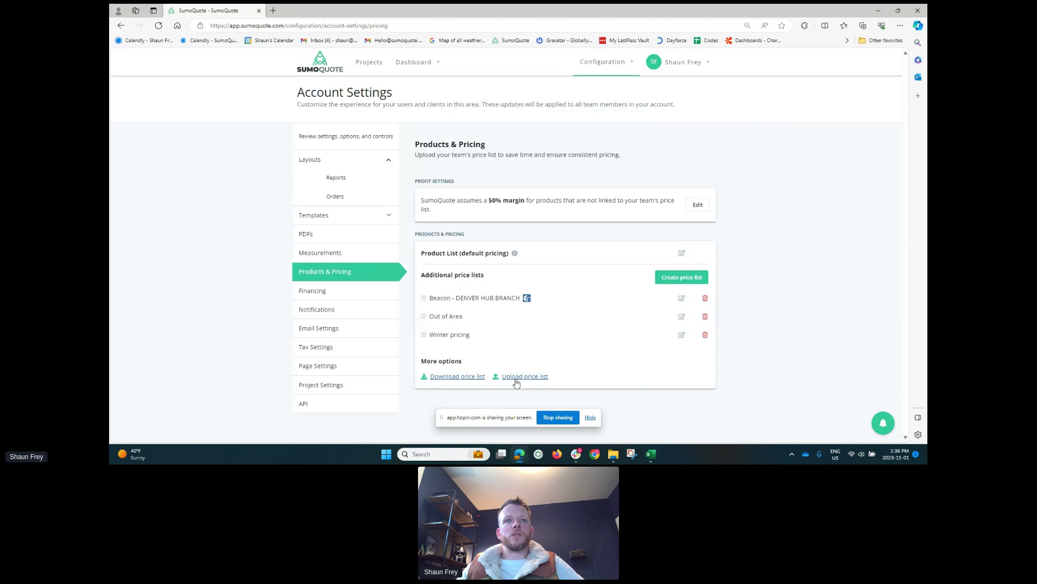
click(590, 418)
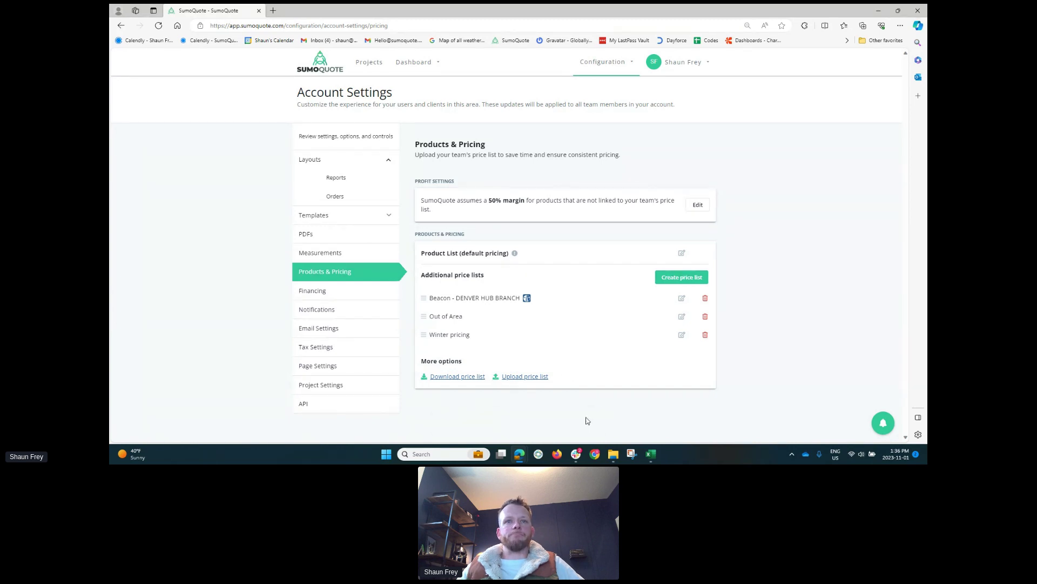
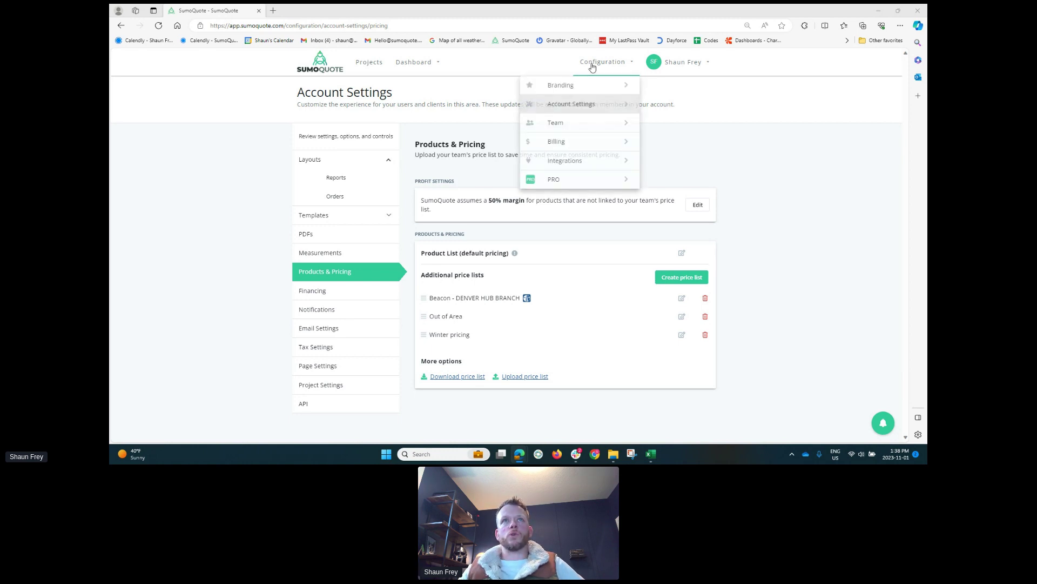
Step: Open the Measurements account settings and review the tokens listed under Roof Measurement Tokens
mouse_move(603, 61)
click(586, 102)
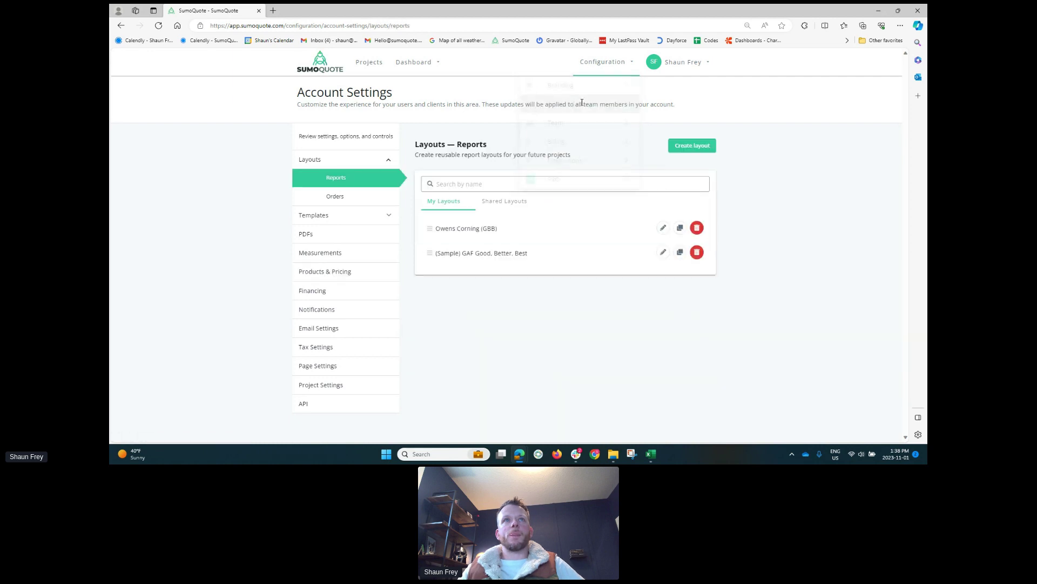
click(324, 254)
click(505, 218)
scroll(655, 263, down, 1)
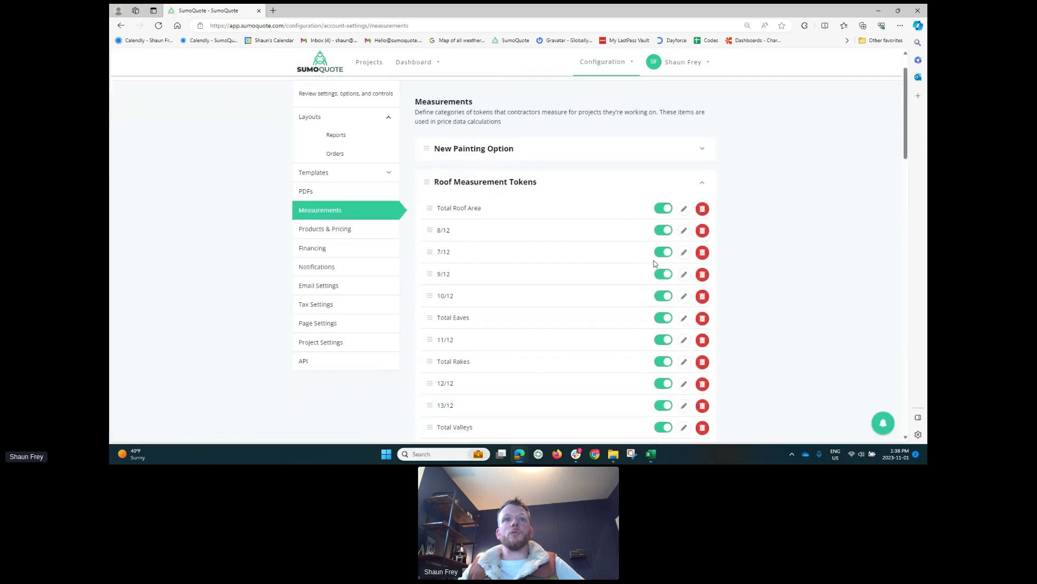
scroll(643, 259, down, 1)
scroll(595, 213, down, 2)
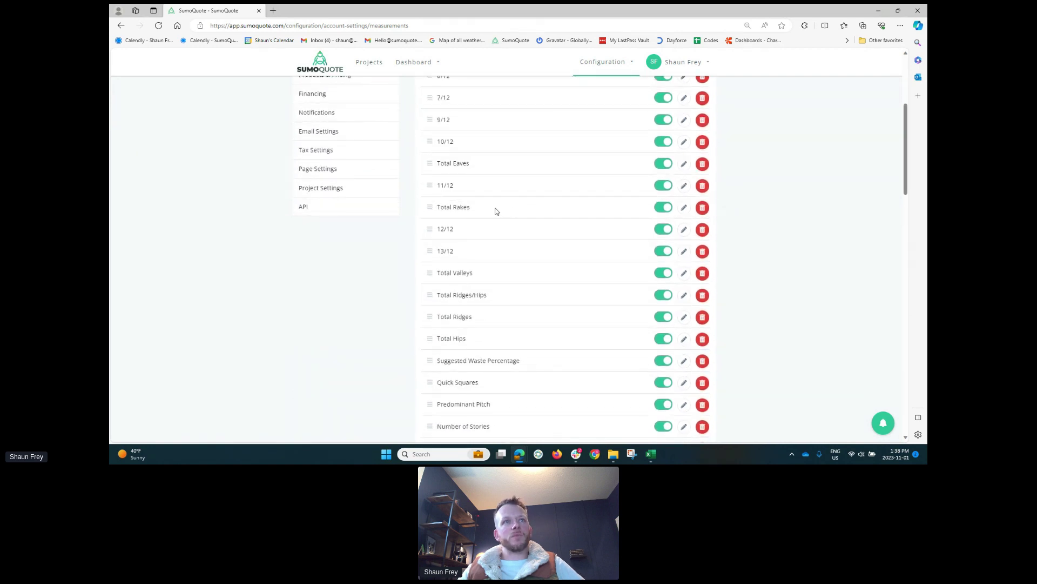
scroll(456, 308, down, 3)
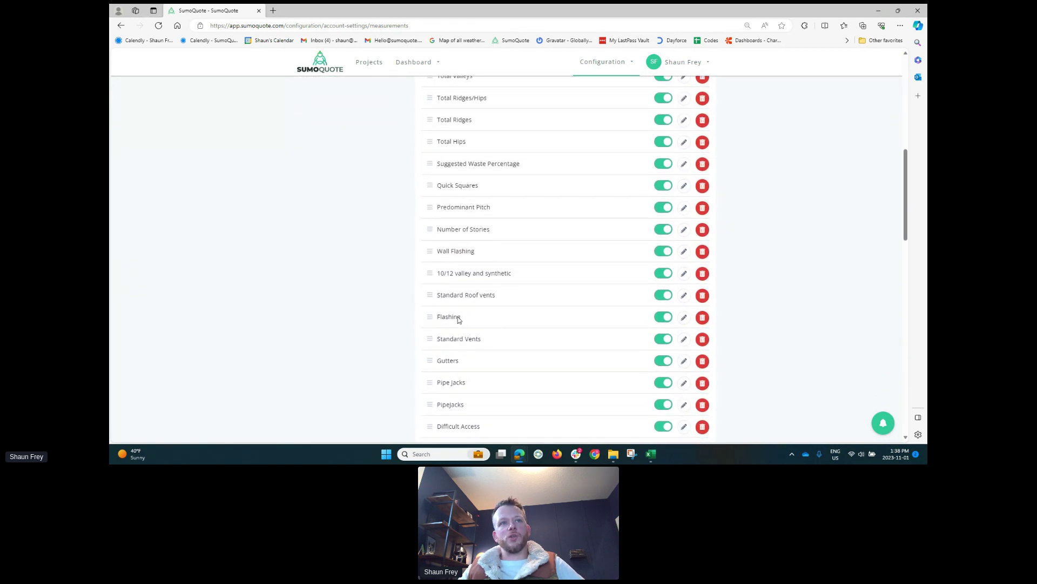
scroll(471, 348, up, 3)
scroll(471, 347, up, 3)
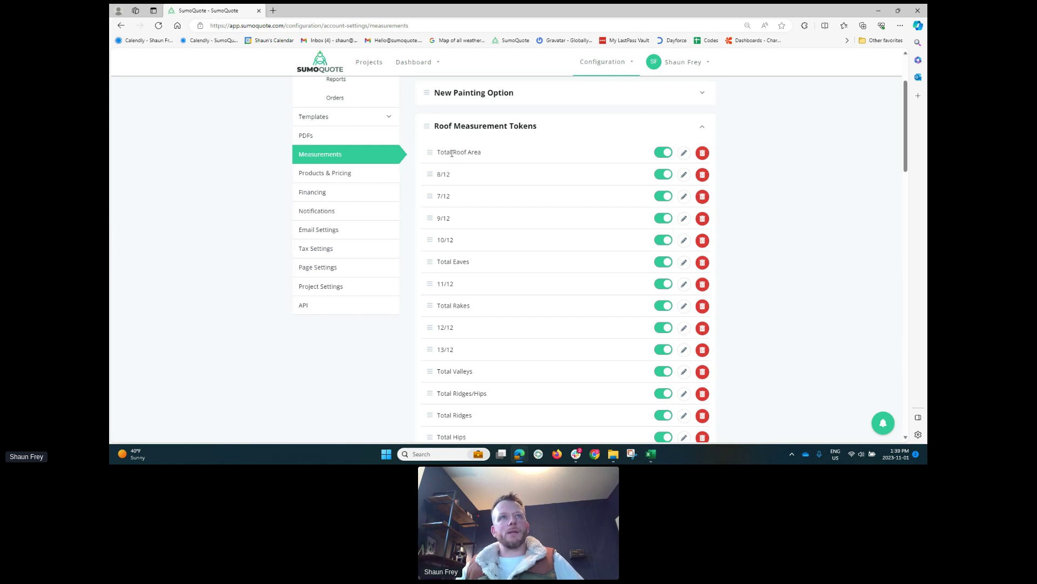
Step: Add a token named "call it snyhting" with a unit of measure to Roof Measurement Tokens and save it
scroll(587, 246, down, 4)
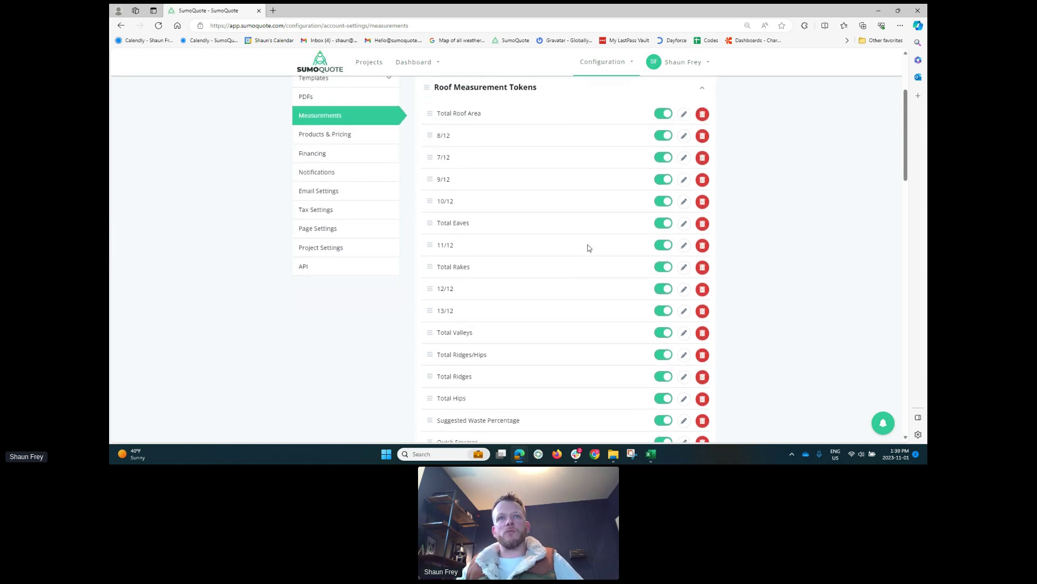
scroll(540, 259, down, 12)
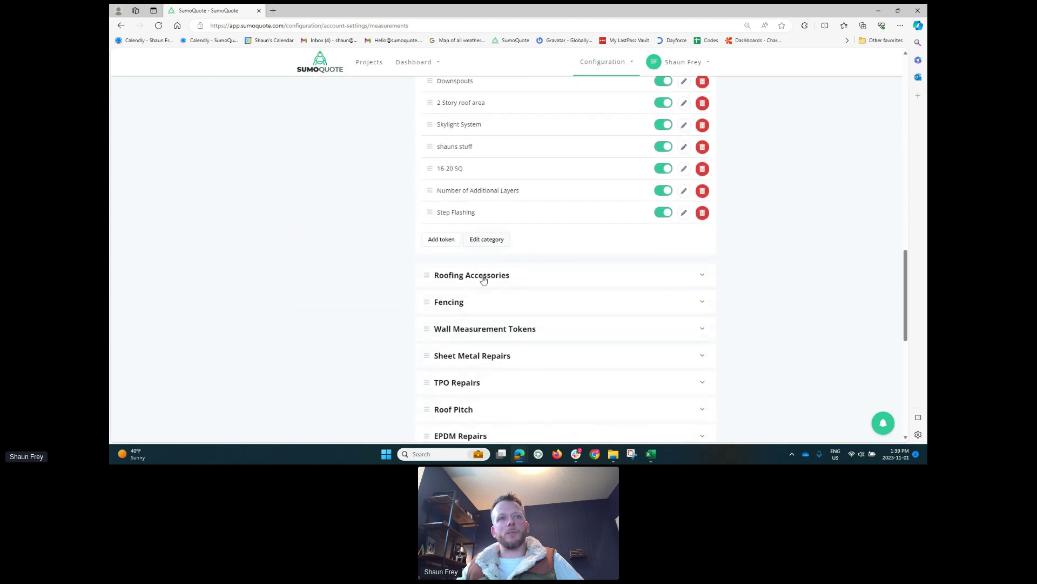
click(429, 240)
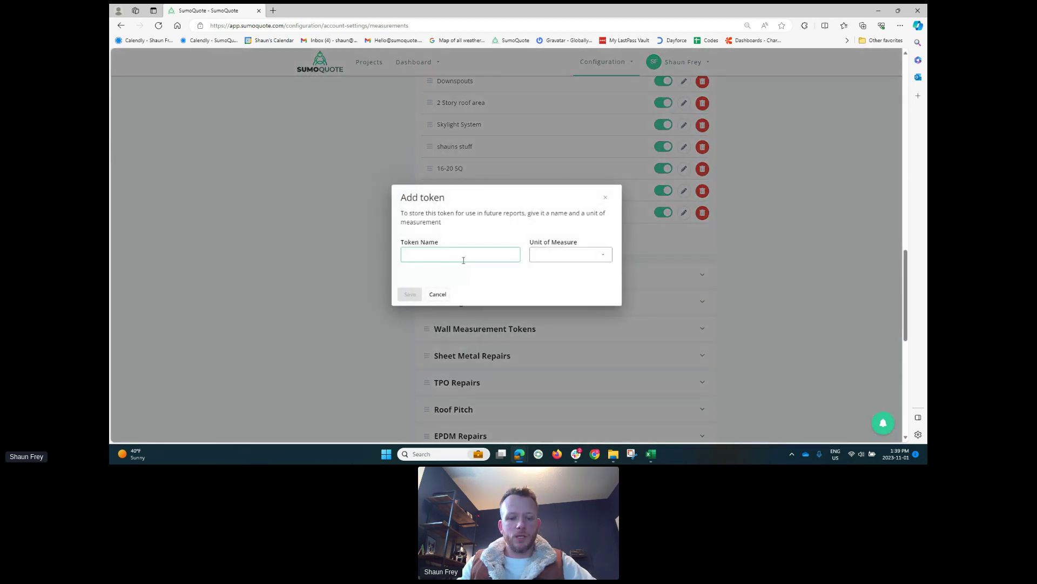
text(call it snyhting)
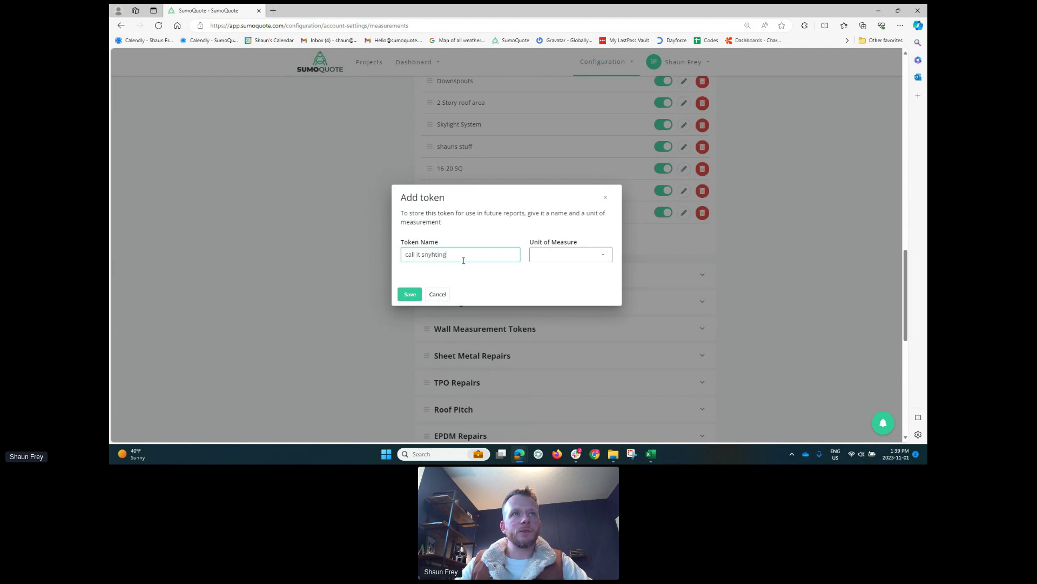
right_click(441, 260)
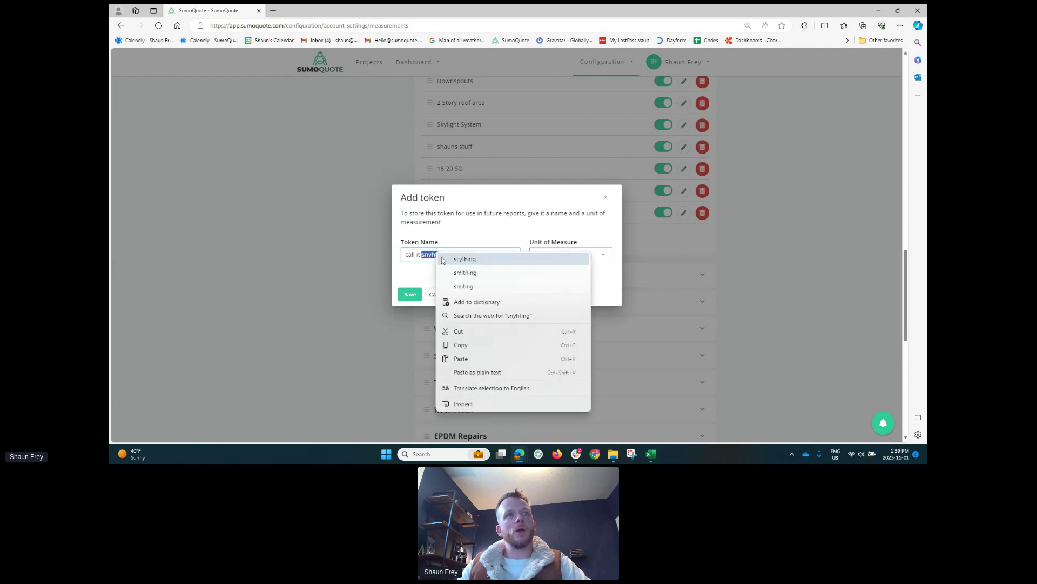
key(Escape)
click(570, 261)
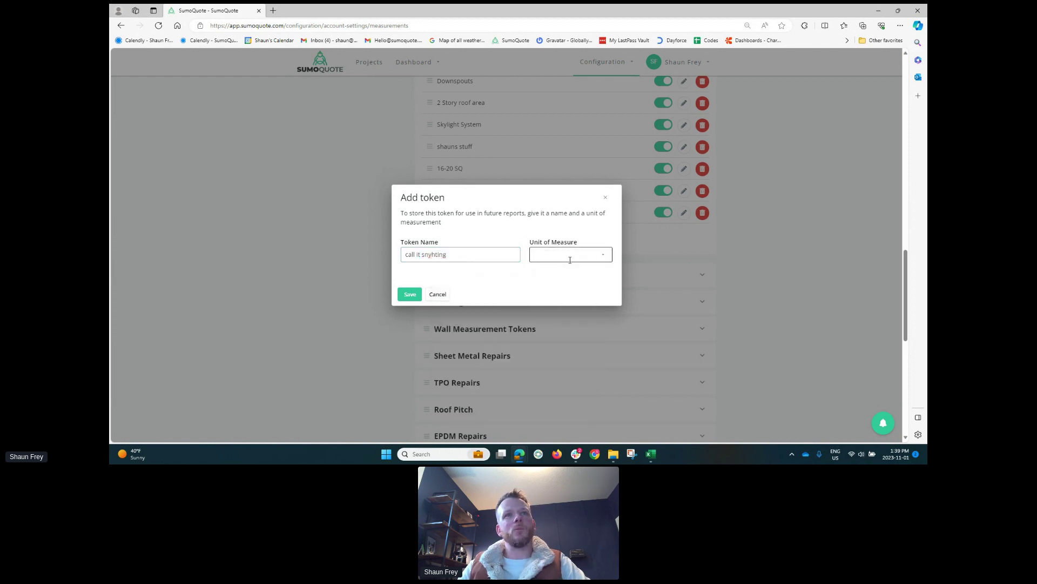
scroll(562, 319, down, 1)
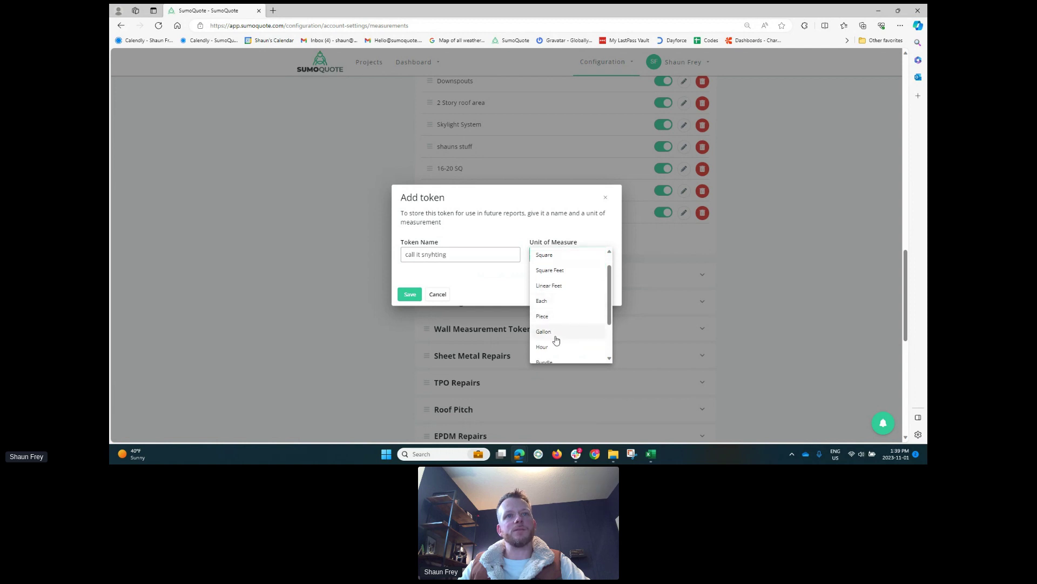
scroll(554, 341, down, 1)
click(550, 336)
click(412, 296)
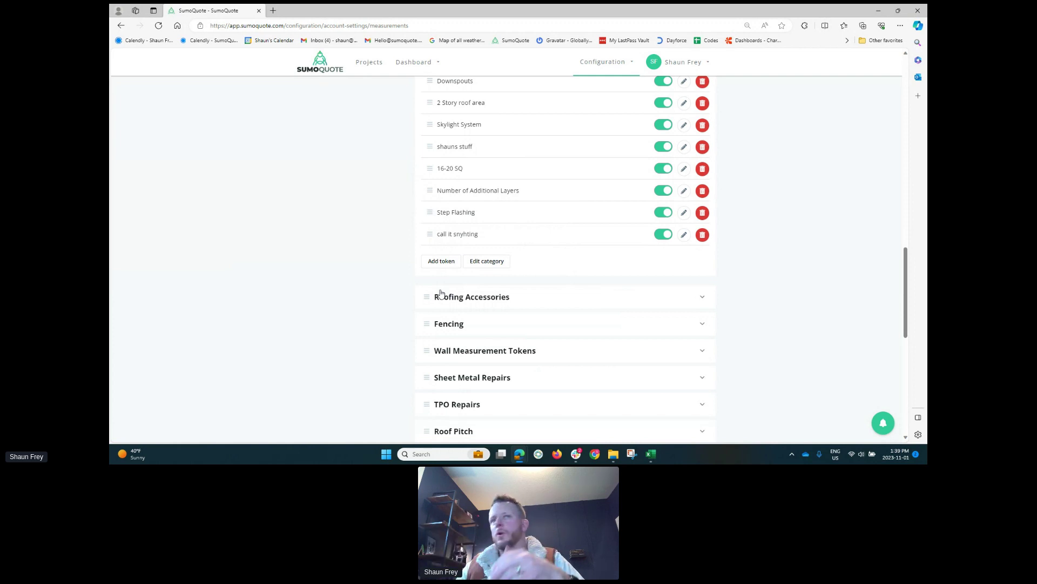
Step: Open Tutorials & Support from the account menu and browse the feature guides in the documentation
scroll(521, 173, up, 10)
scroll(493, 214, up, 5)
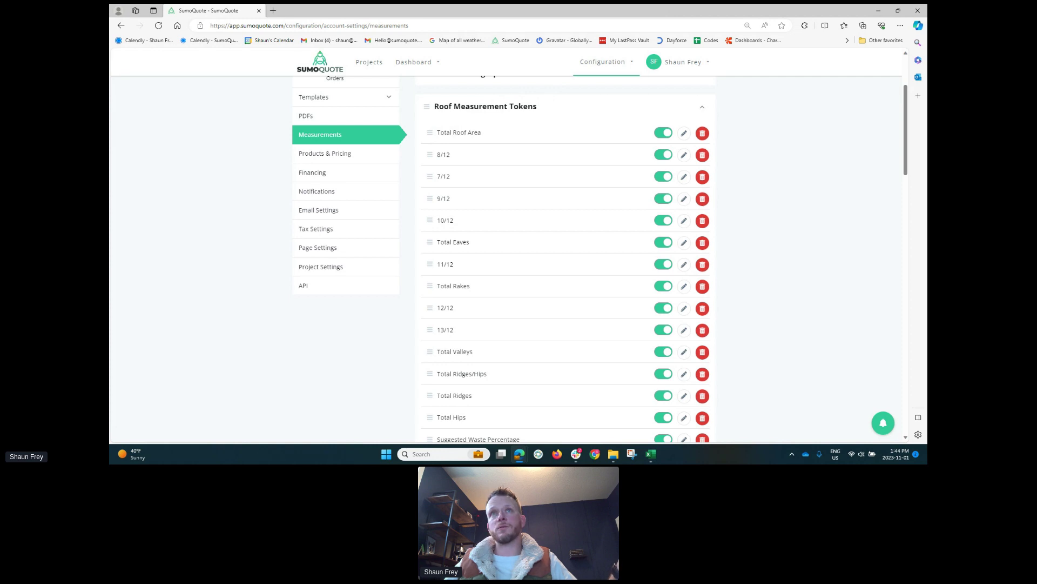
mouse_move(674, 65)
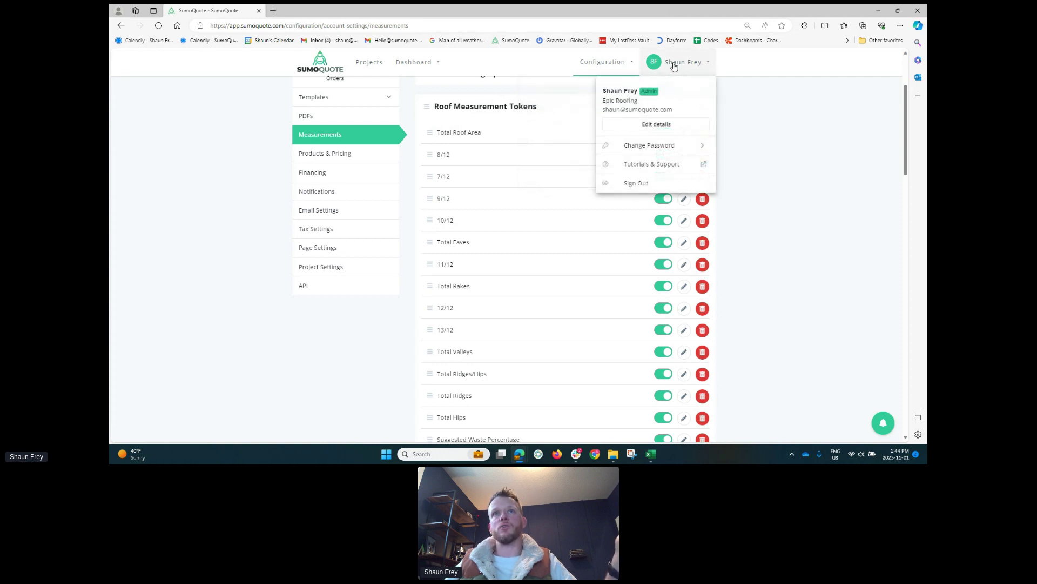
click(675, 164)
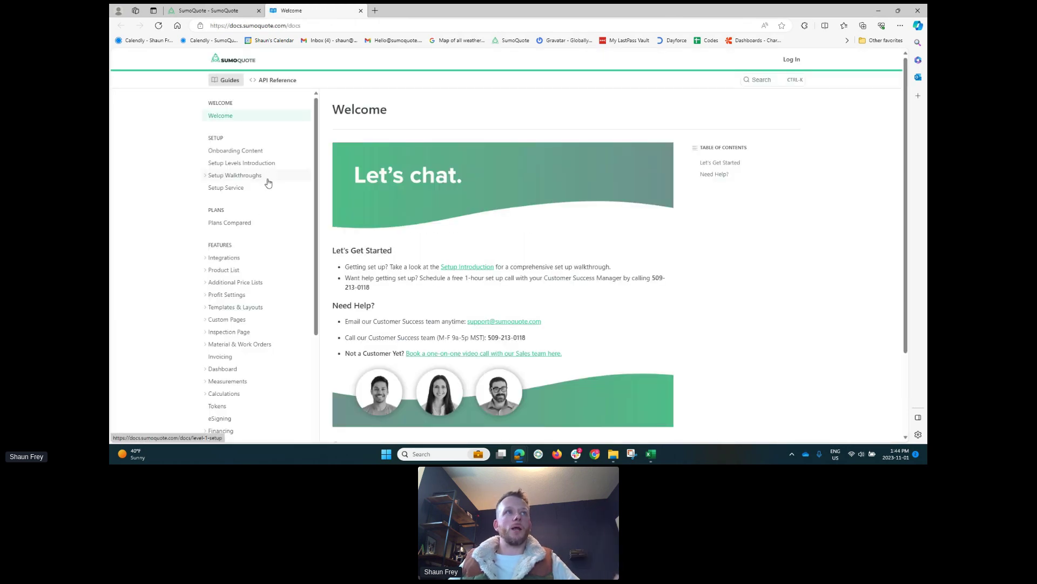
scroll(266, 182, down, 3)
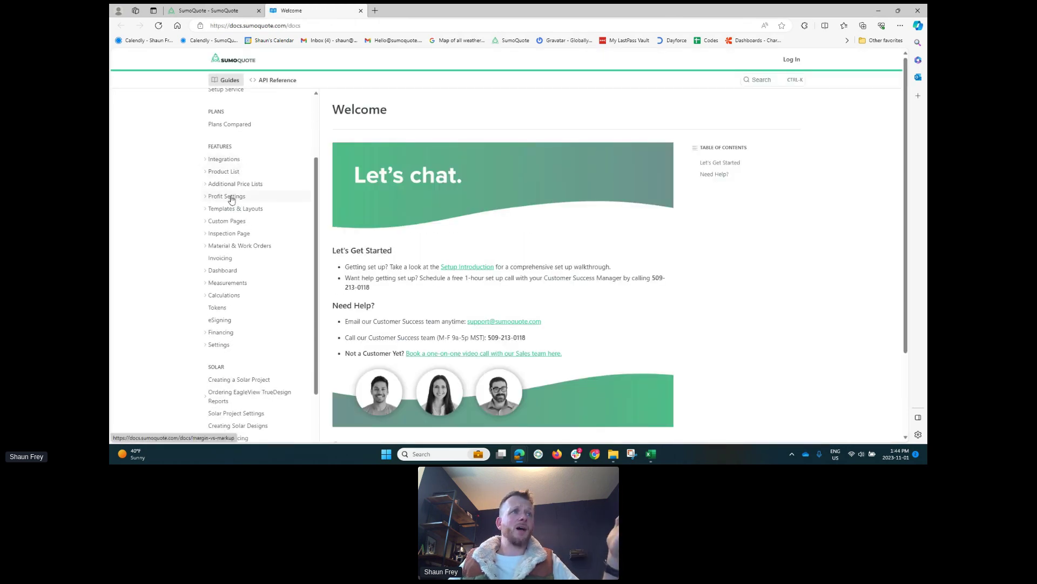
Step: Open the Product List guide in the support documentation and look over its subtopics and the other feature guides
click(231, 172)
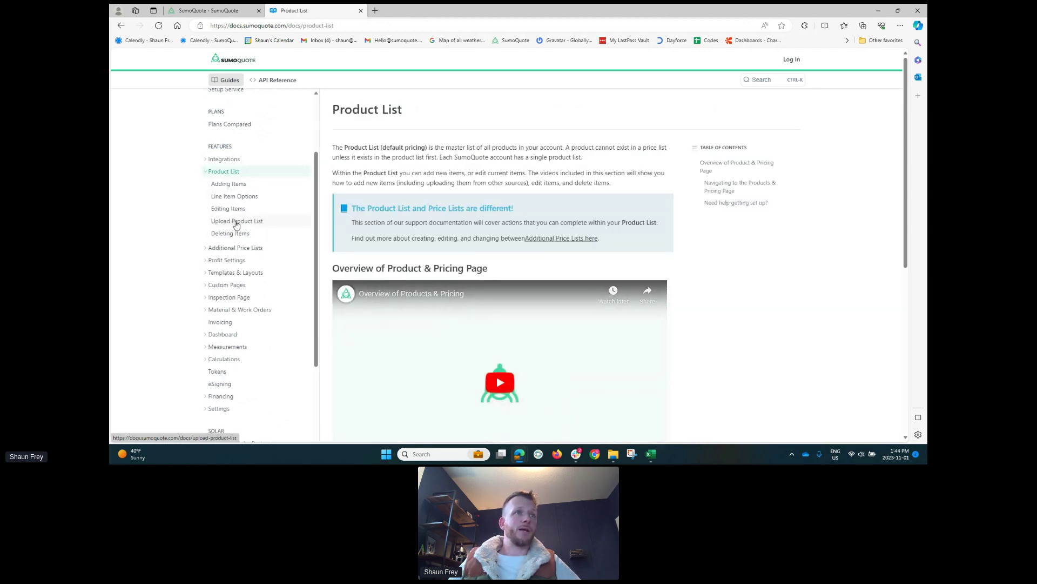
scroll(236, 219, down, 2)
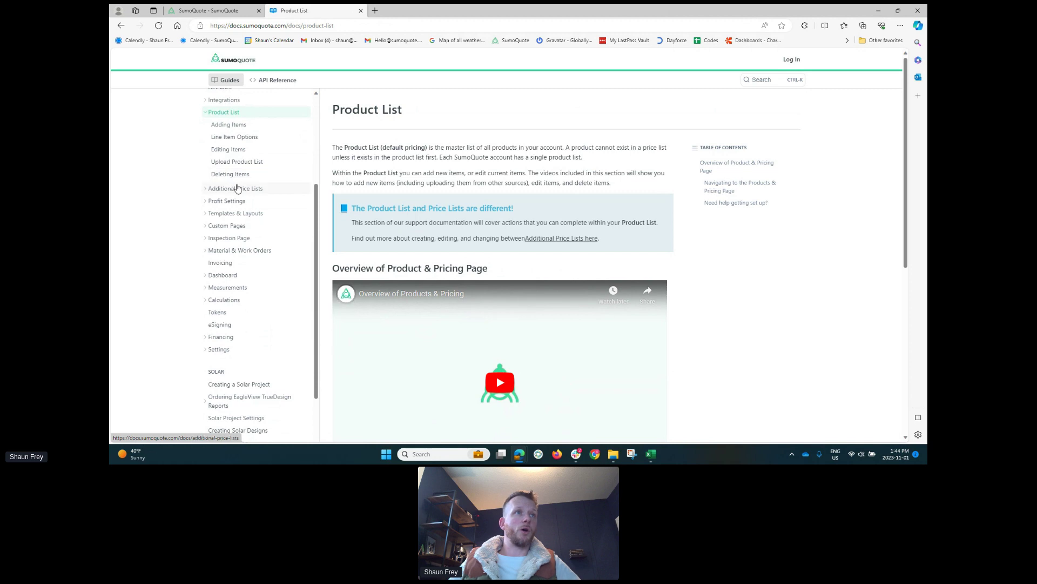
scroll(242, 188, up, 1)
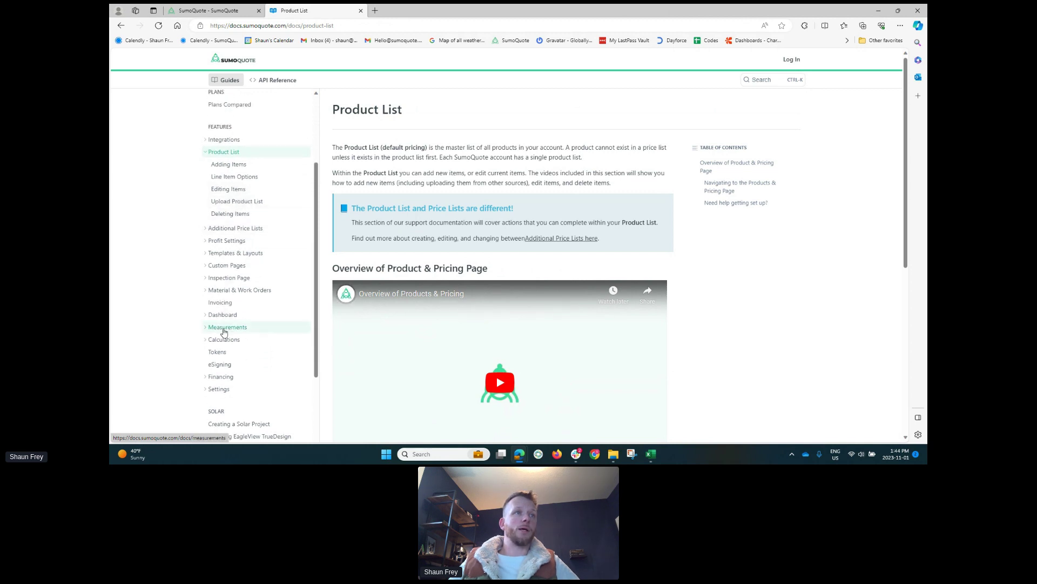
Step: Open the Measurement Tokens guide under Measurements and review the instructions for adding or editing measurement tokens
click(226, 328)
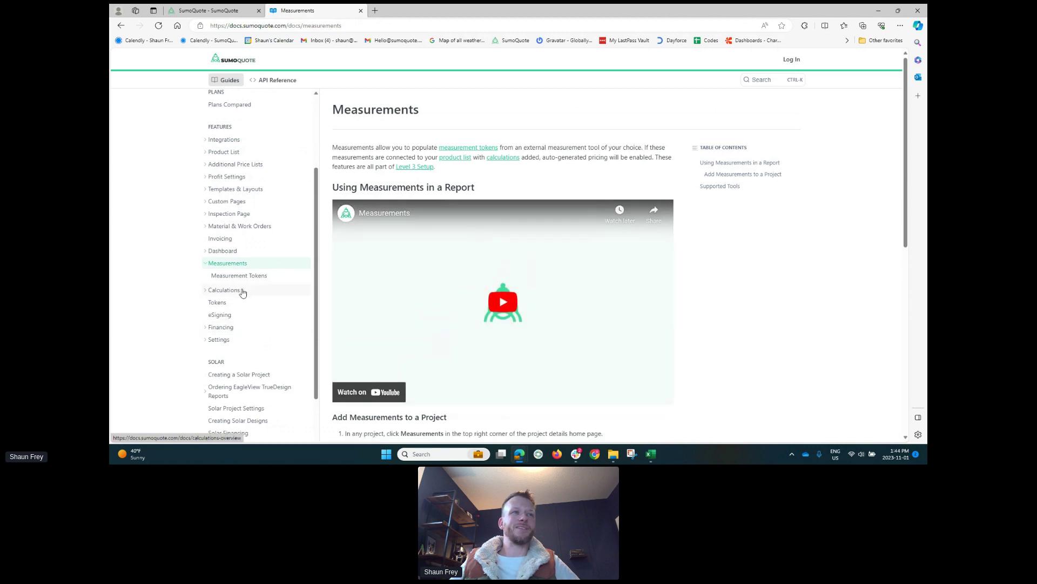
click(239, 275)
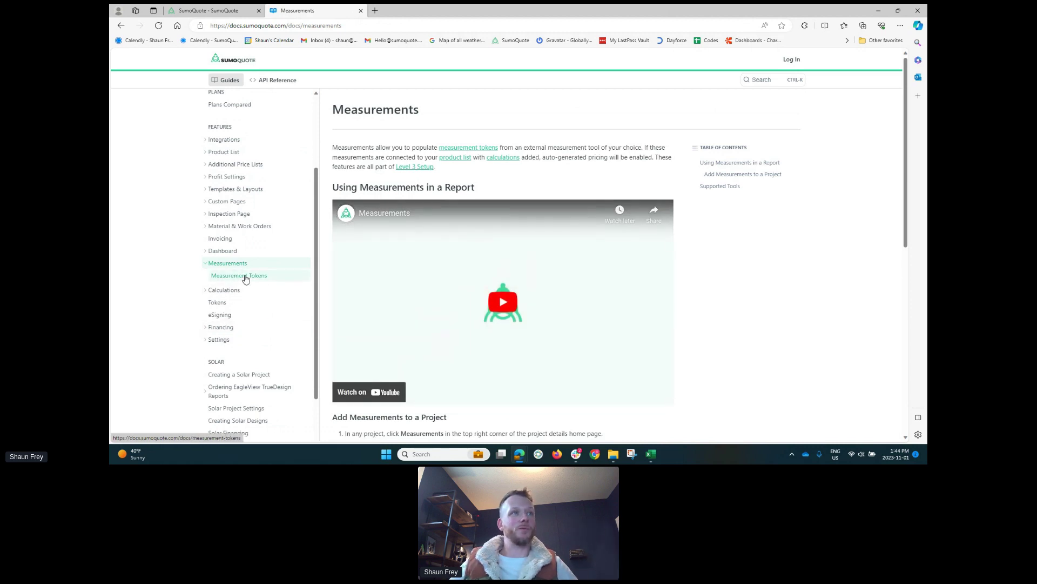
scroll(547, 302, down, 2)
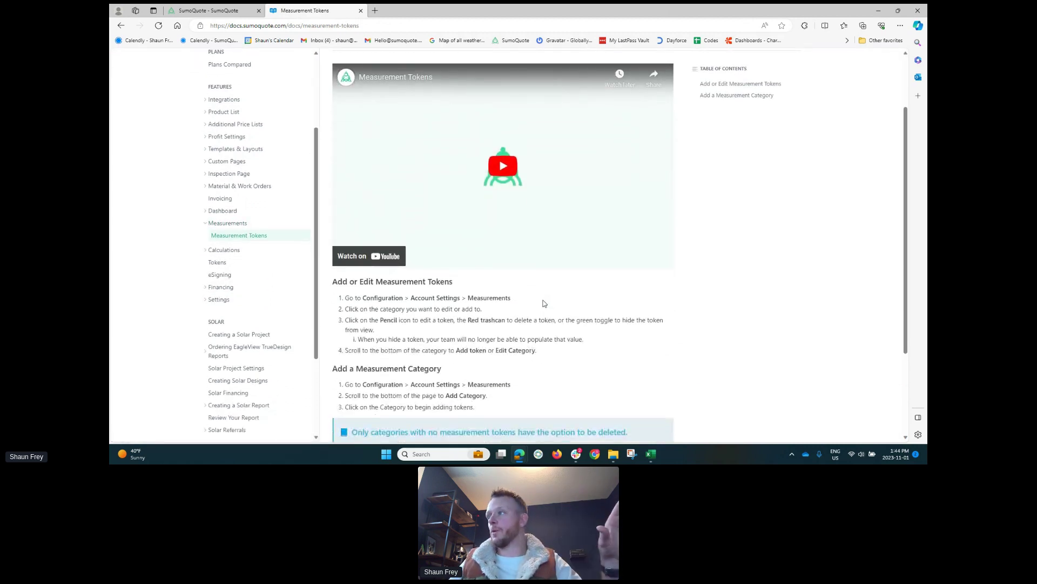